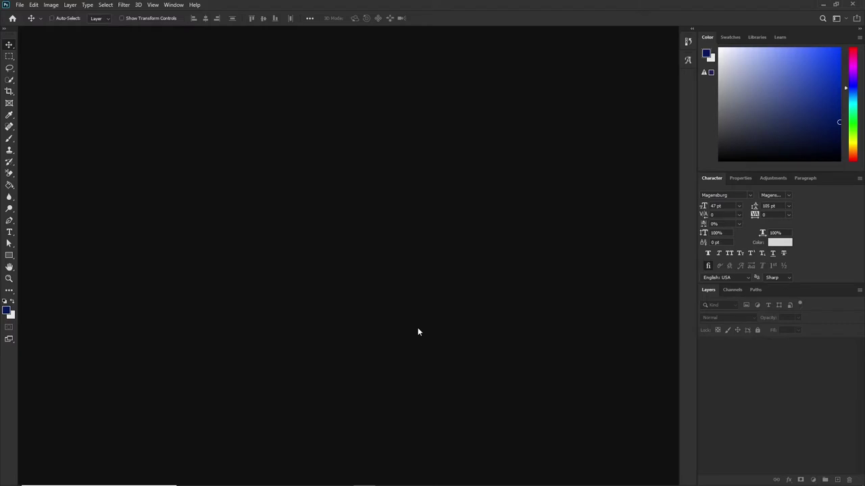
Create a new 3.4 × 3.6 inch, 300 ppi document with a white background.
{"action": "key", "text": "ctrl+n"}
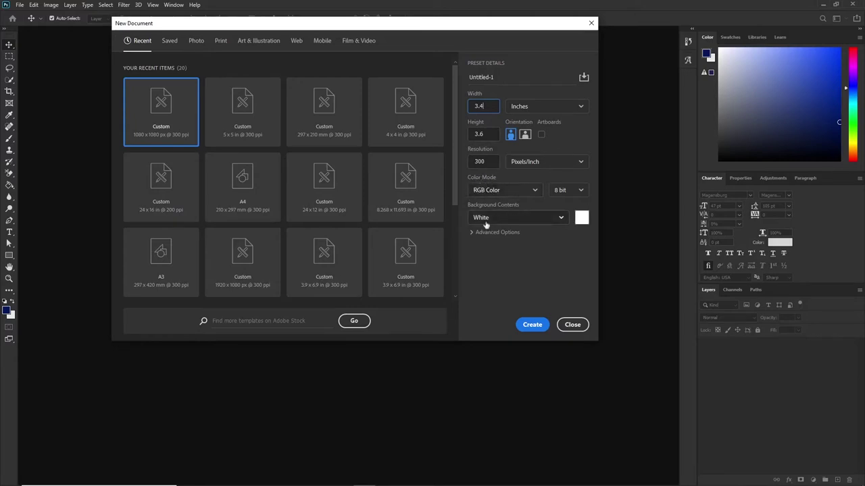
{"action": "left_click", "coordinate": [532, 325]}
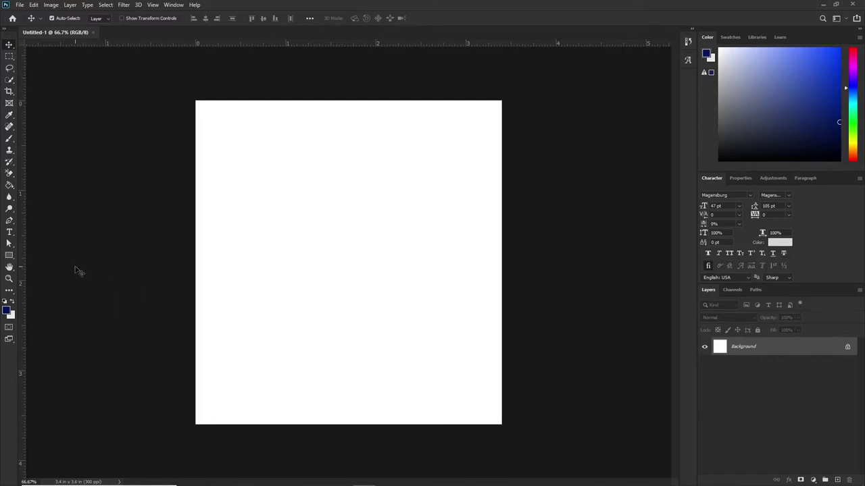
Draw a dark blue rectangle covering the whole page.
{"action": "right_click", "coordinate": [10, 256]}
{"action": "left_click", "coordinate": [50, 255]}
{"action": "left_click_drag", "start_coordinate": [190, 95], "coordinate": [506, 429]}
{"action": "key", "text": "v"}
{"action": "left_click_drag", "start_coordinate": [201, 407], "coordinate": [206, 412]}
Drag the crowd photo from the church flyer folder onto the canvas and move it to the top.
{"action": "mouse_move", "coordinate": [162, 482]}
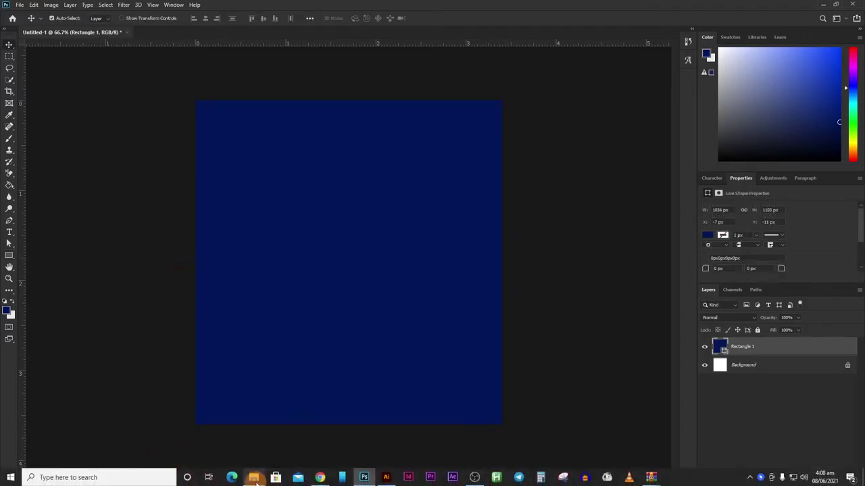
{"action": "left_click", "coordinate": [253, 442]}
{"action": "left_click_drag", "start_coordinate": [197, 85], "coordinate": [340, 263]}
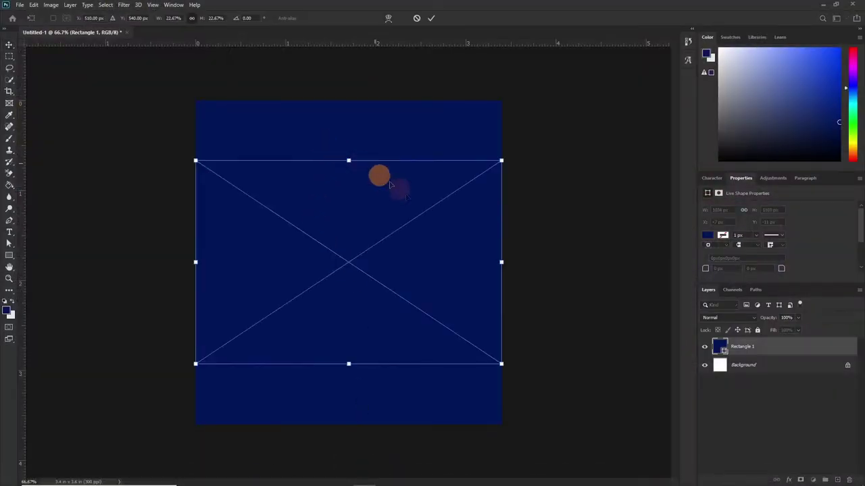
{"action": "left_click_drag", "start_coordinate": [375, 235], "coordinate": [364, 131]}
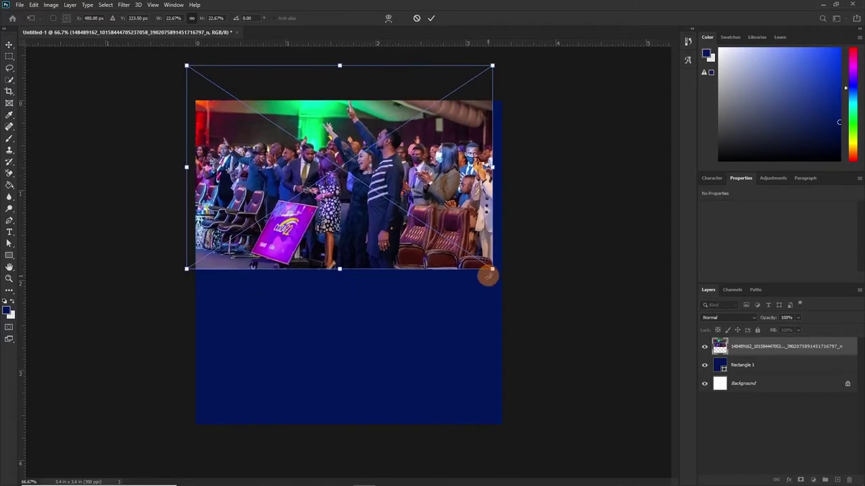
Enlarge the crowd photo across the top, commit it, and set its blend mode to Luminosity.
{"action": "left_click_drag", "start_coordinate": [497, 275], "coordinate": [523, 304]}
{"action": "left_click_drag", "start_coordinate": [423, 254], "coordinate": [416, 243]}
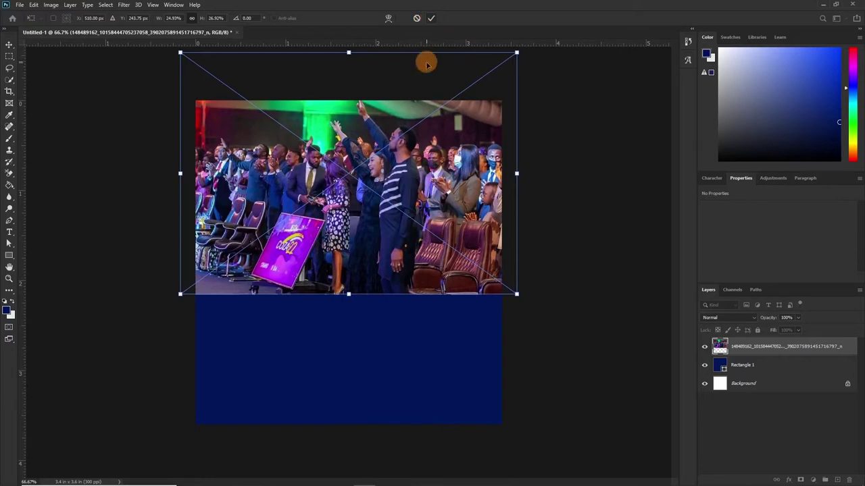
{"action": "left_click", "coordinate": [431, 19]}
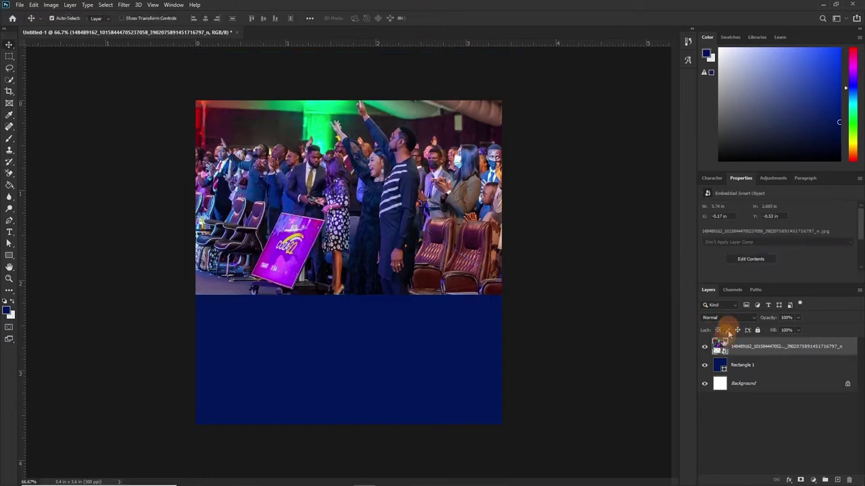
{"action": "left_click", "coordinate": [733, 319]}
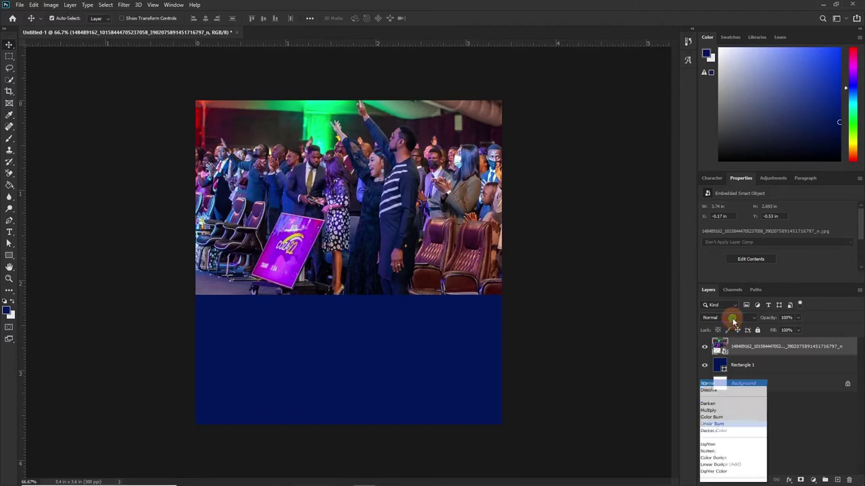
{"action": "left_click", "coordinate": [715, 478]}
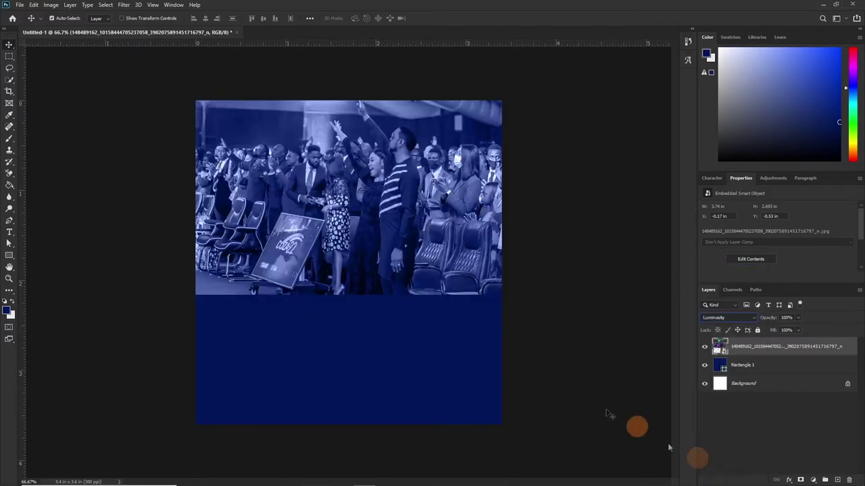
Add a layer mask to the crowd photo and set up a 161 px low-opacity brush.
{"action": "left_click", "coordinate": [801, 479]}
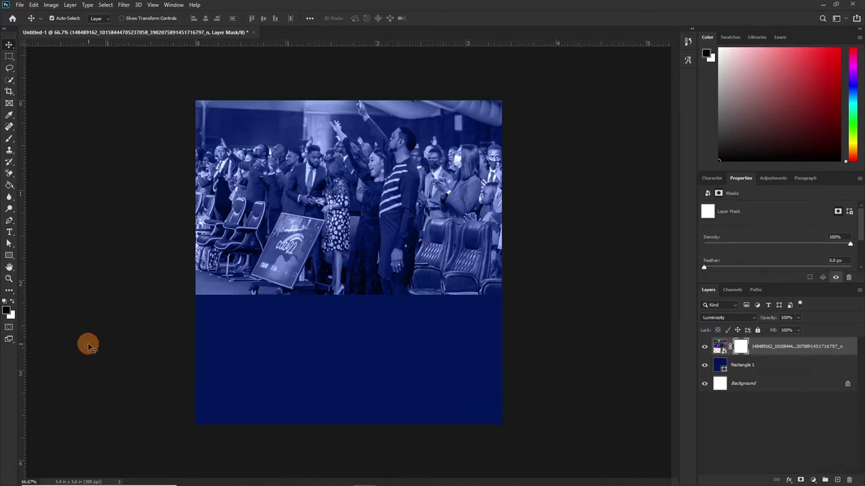
{"action": "key", "text": "b"}
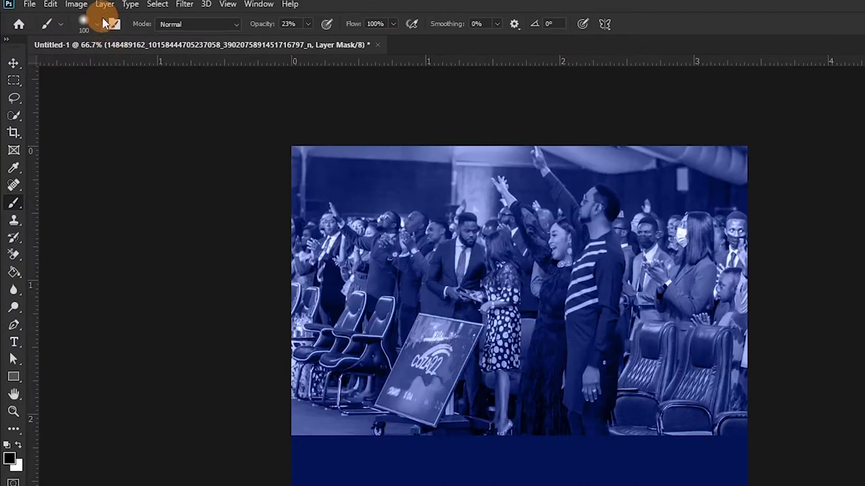
{"action": "left_click", "coordinate": [96, 24]}
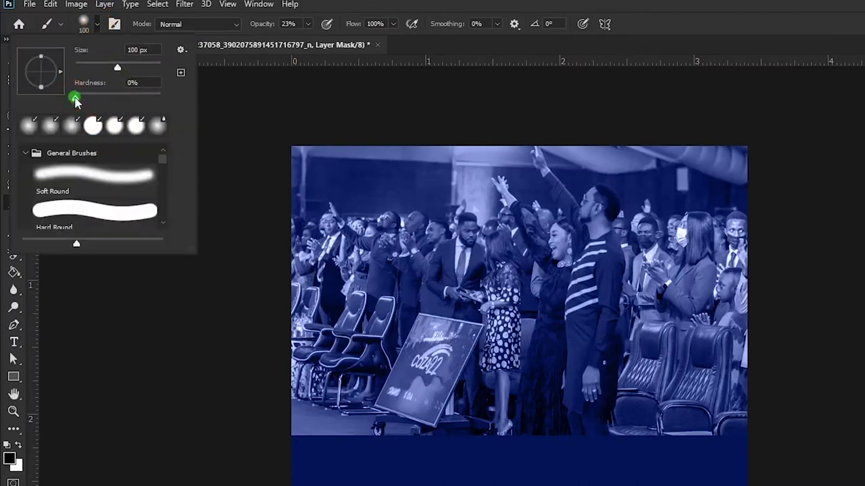
{"action": "left_click_drag", "start_coordinate": [117, 68], "coordinate": [131, 68]}
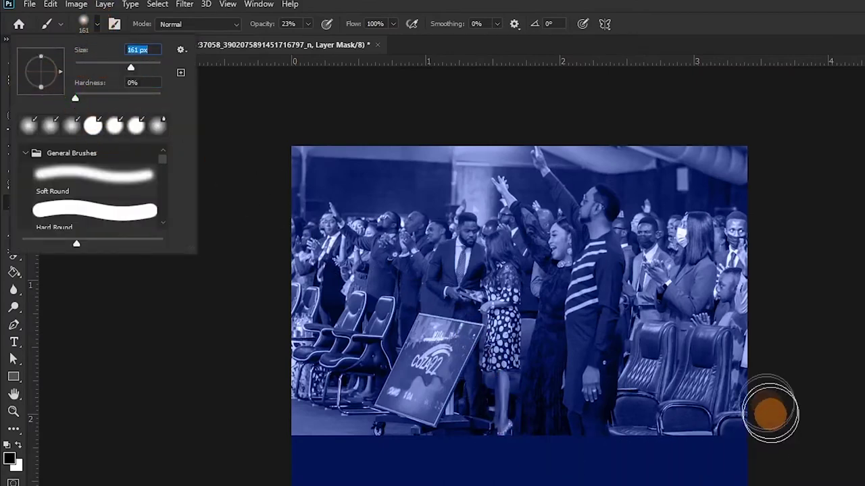
{"action": "left_click", "coordinate": [735, 460]}
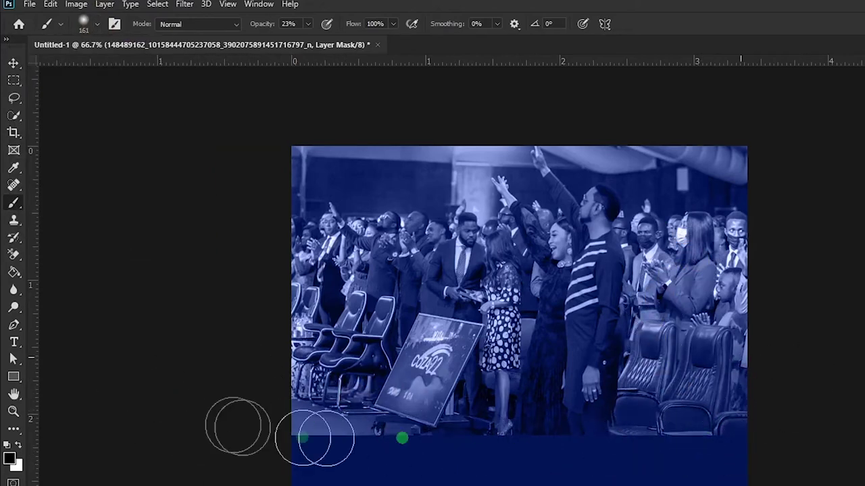
{"action": "left_click", "coordinate": [262, 26]}
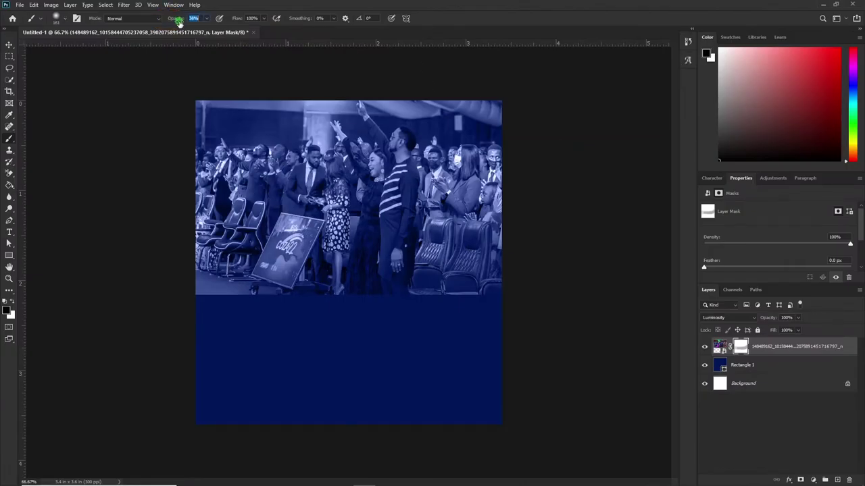
{"action": "left_click_drag", "start_coordinate": [179, 22], "coordinate": [187, 276]}
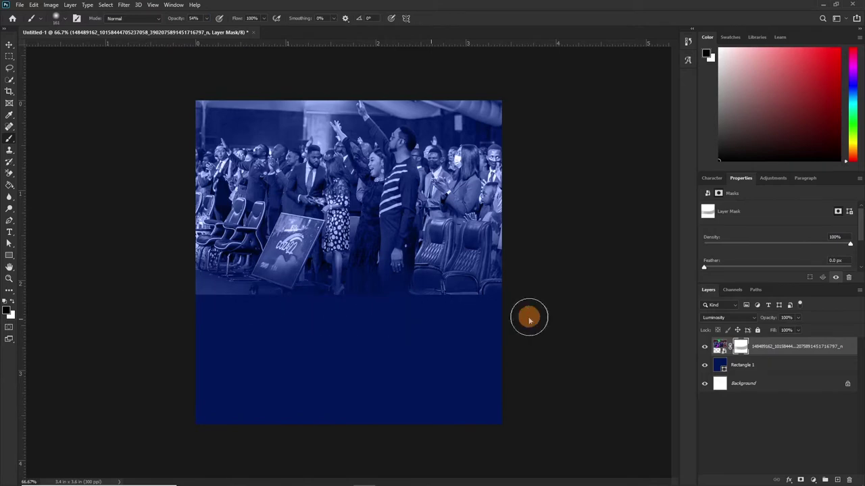
Paint black on the mask to fade the crowd photo's lower part into the navy.
{"action": "left_click_drag", "start_coordinate": [456, 284], "coordinate": [490, 277]}
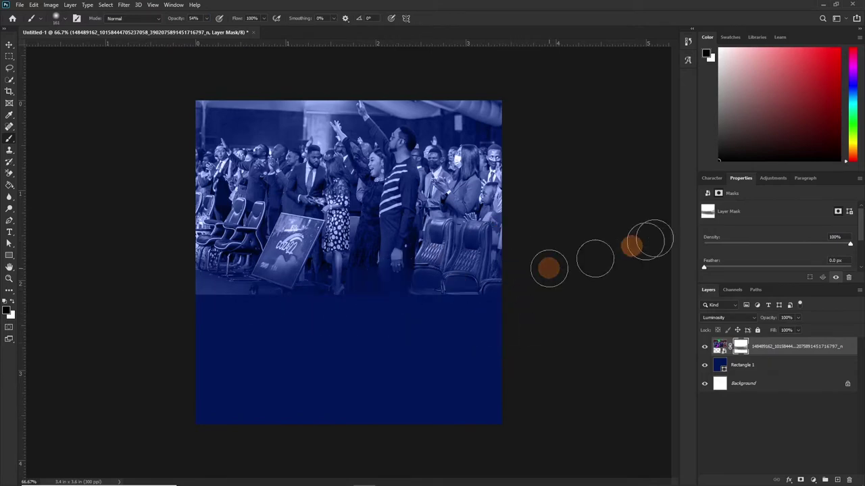
{"action": "key", "text": "bracketright"}
{"action": "key", "text": "bracketright"}
{"action": "key", "text": "bracketright"}
{"action": "key", "text": "bracketright"}
{"action": "key", "text": "bracketright"}
{"action": "key", "text": "bracketright"}
{"action": "left_click_drag", "start_coordinate": [485, 286], "coordinate": [502, 270]}
{"action": "mouse_move", "coordinate": [581, 280]}
{"action": "left_mouse_down"}
{"action": "mouse_move", "coordinate": [164, 270]}
{"action": "mouse_move", "coordinate": [585, 322]}
{"action": "mouse_move", "coordinate": [593, 251]}
{"action": "mouse_move", "coordinate": [380, 322]}
{"action": "left_mouse_up"}
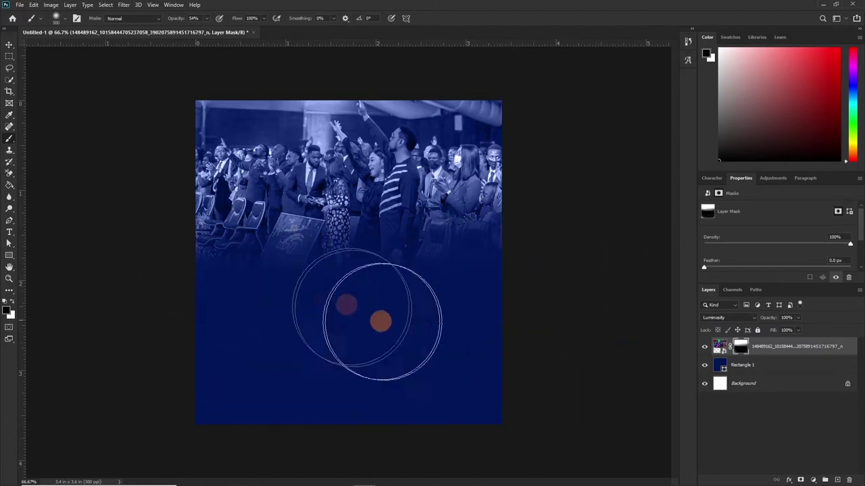
{"action": "key", "text": "bracketleft"}
{"action": "key", "text": "bracketleft"}
{"action": "key", "text": "bracketleft"}
{"action": "key", "text": "bracketleft"}
{"action": "key", "text": "bracketleft"}
{"action": "key", "text": "bracketleft"}
{"action": "key", "text": "bracketleft"}
{"action": "key", "text": "bracketleft"}
{"action": "left_click_drag", "start_coordinate": [176, 21], "coordinate": [163, 20]}
{"action": "mouse_move", "coordinate": [450, 286]}
{"action": "left_mouse_down"}
{"action": "mouse_move", "coordinate": [463, 247]}
{"action": "mouse_move", "coordinate": [382, 237]}
{"action": "mouse_move", "coordinate": [311, 209]}
{"action": "left_mouse_up"}
{"action": "key", "text": "bracketright"}
{"action": "key", "text": "bracketright"}
{"action": "key", "text": "bracketright"}
{"action": "mouse_move", "coordinate": [498, 130]}
{"action": "left_mouse_down"}
{"action": "mouse_move", "coordinate": [234, 301]}
{"action": "mouse_move", "coordinate": [404, 398]}
{"action": "left_mouse_up"}
Lower the crowd photo layer's opacity to 50% and return to editing the photo.
{"action": "key", "text": "v"}
{"action": "left_click", "coordinate": [776, 319]}
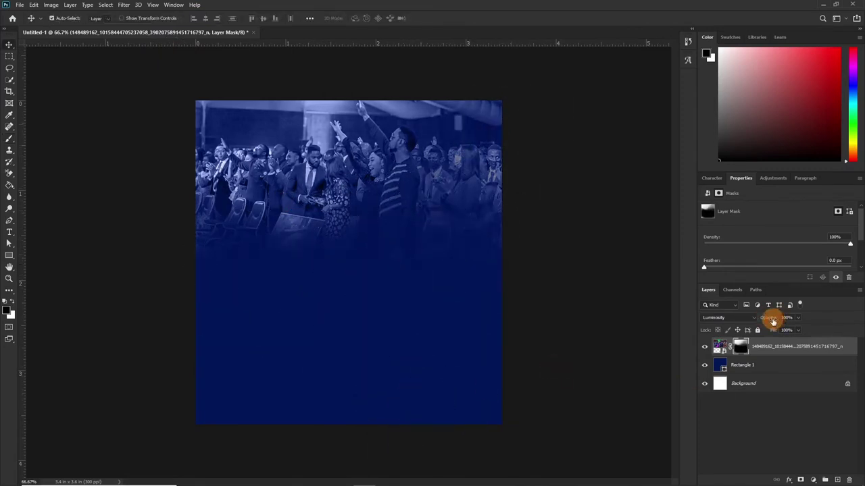
{"action": "left_click_drag", "start_coordinate": [771, 322], "coordinate": [757, 325]}
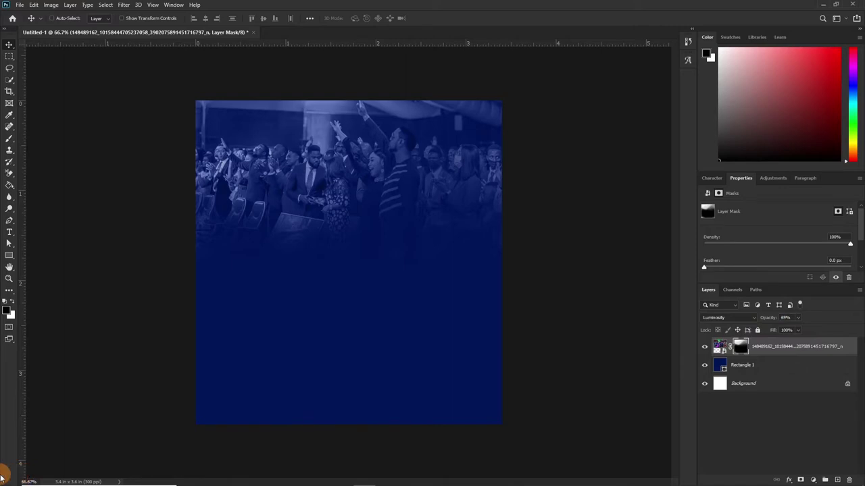
{"action": "left_click", "coordinate": [300, 222]}
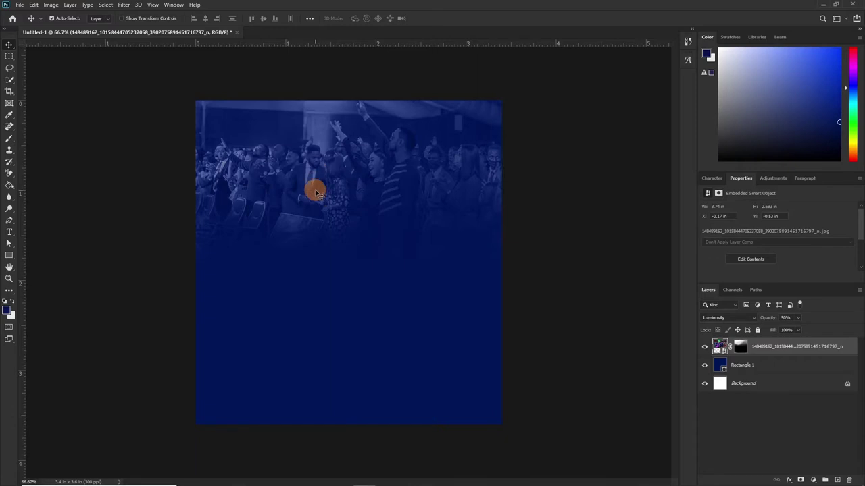
Apply a 3.6-pixel Gaussian Blur to the crowd photo.
{"action": "left_click", "coordinate": [125, 4]}
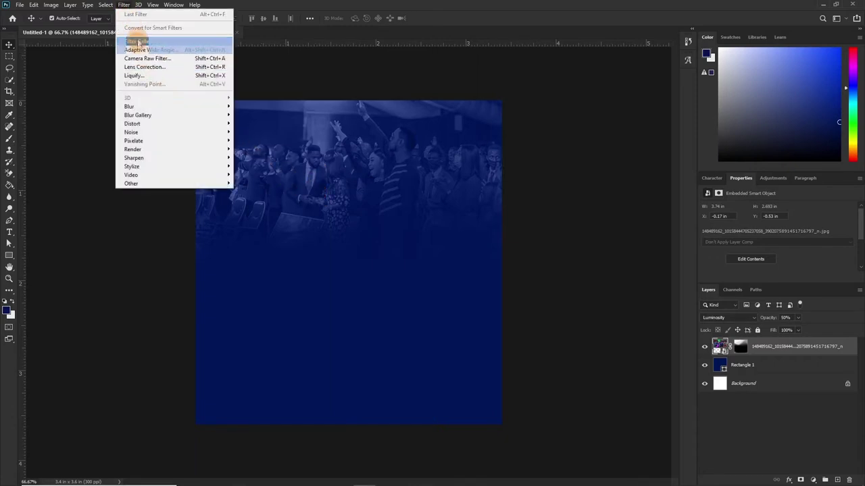
{"action": "mouse_move", "coordinate": [228, 107]}
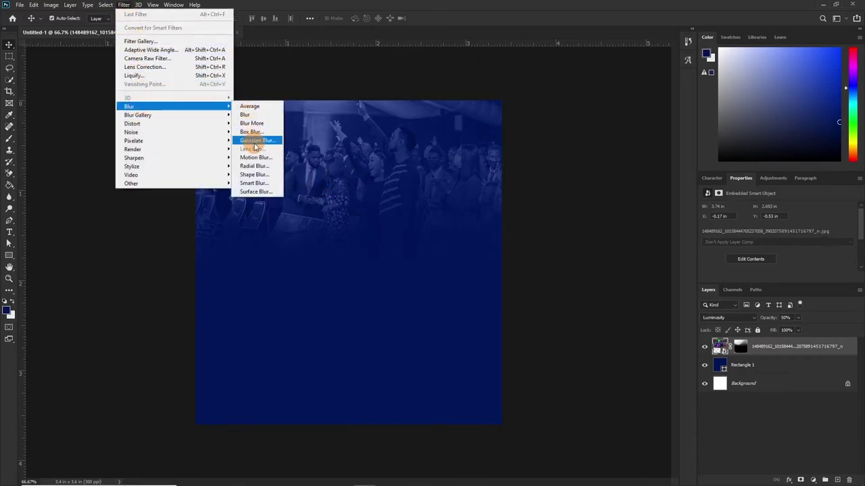
{"action": "left_click", "coordinate": [255, 142]}
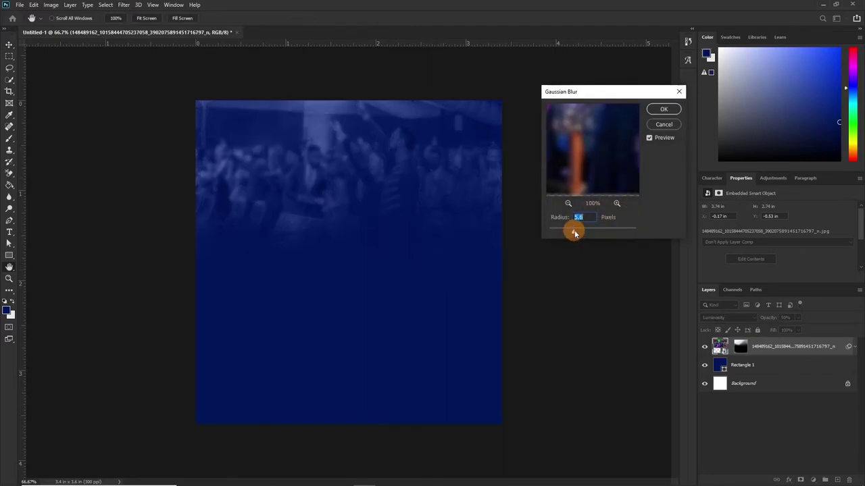
{"action": "left_click_drag", "start_coordinate": [568, 233], "coordinate": [566, 233]}
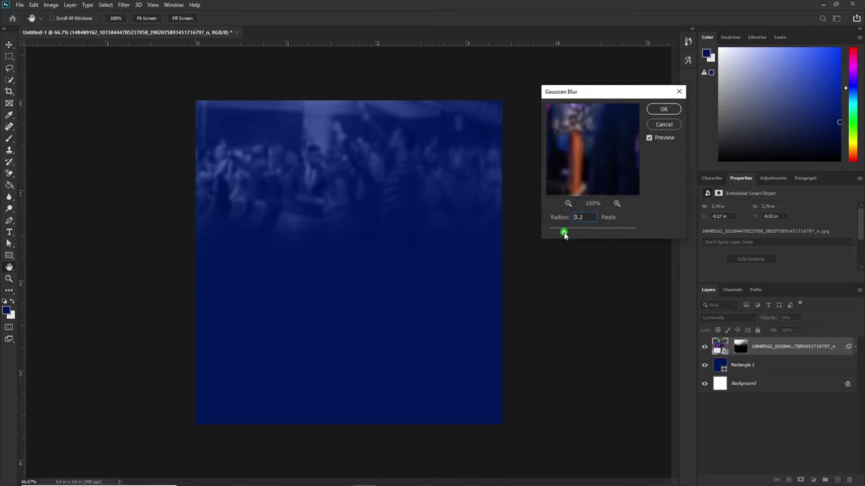
{"action": "left_click", "coordinate": [660, 125]}
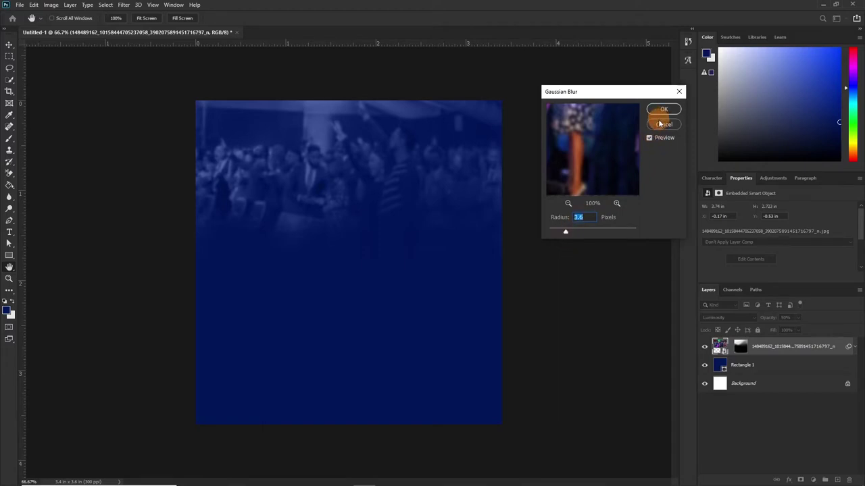
{"action": "left_click", "coordinate": [664, 109]}
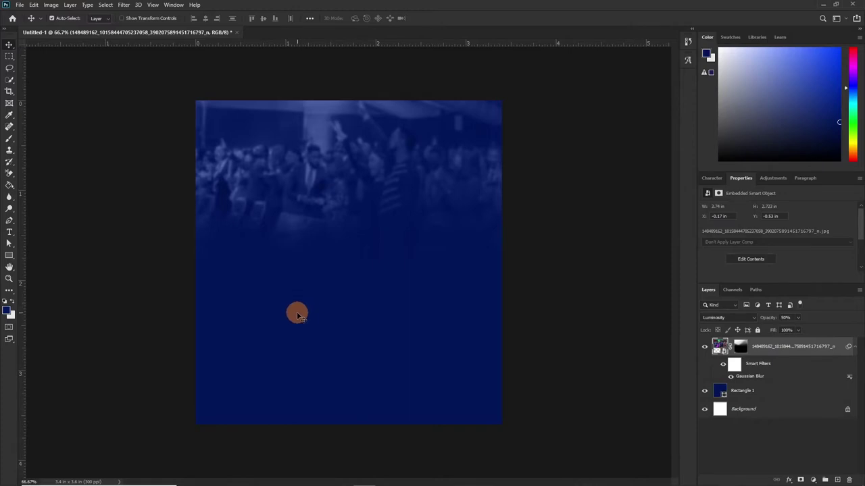
{"action": "key", "text": "ctrl"}
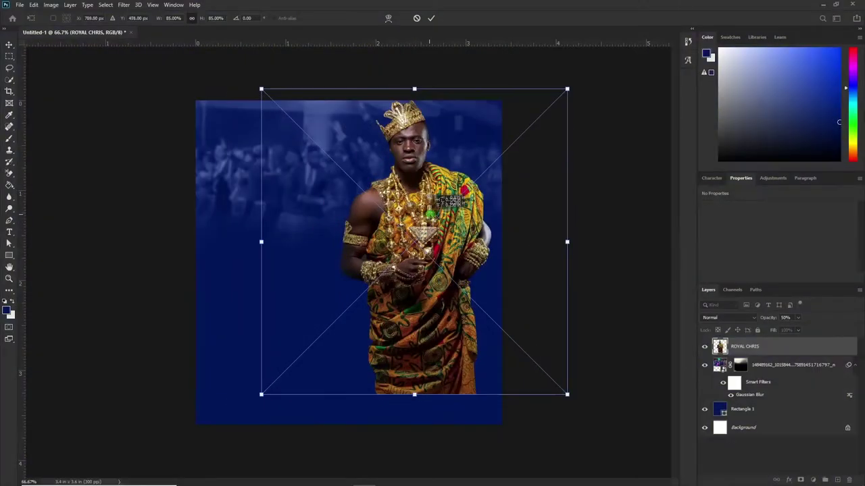
Move the crowned figure right and down, shrink it to fit the flyer, and commit.
{"action": "left_click_drag", "start_coordinate": [504, 174], "coordinate": [529, 187]}
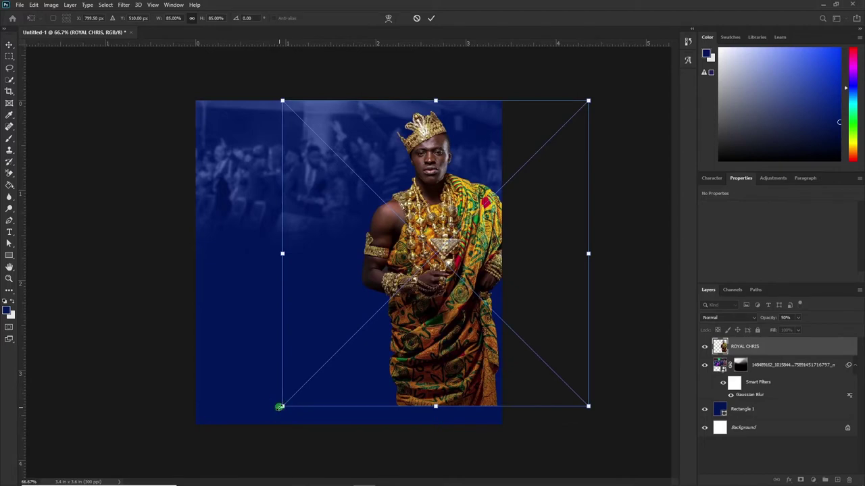
{"action": "left_click_drag", "start_coordinate": [279, 407], "coordinate": [321, 363]}
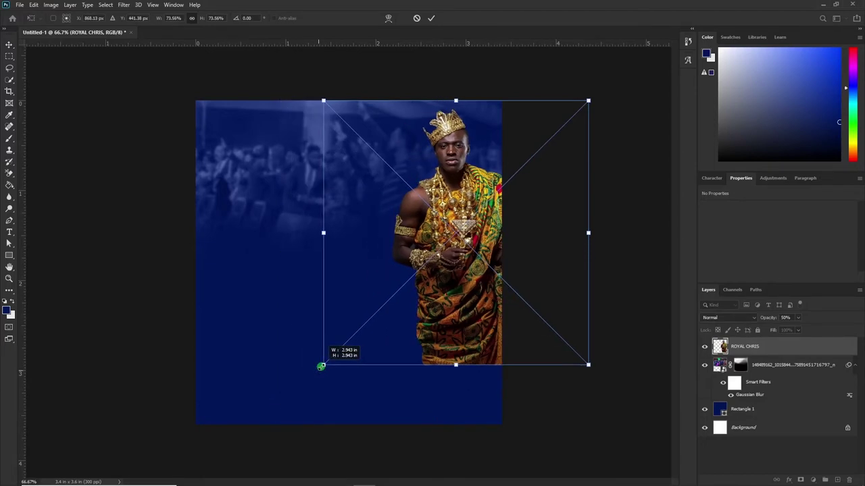
{"action": "key", "text": "Return"}
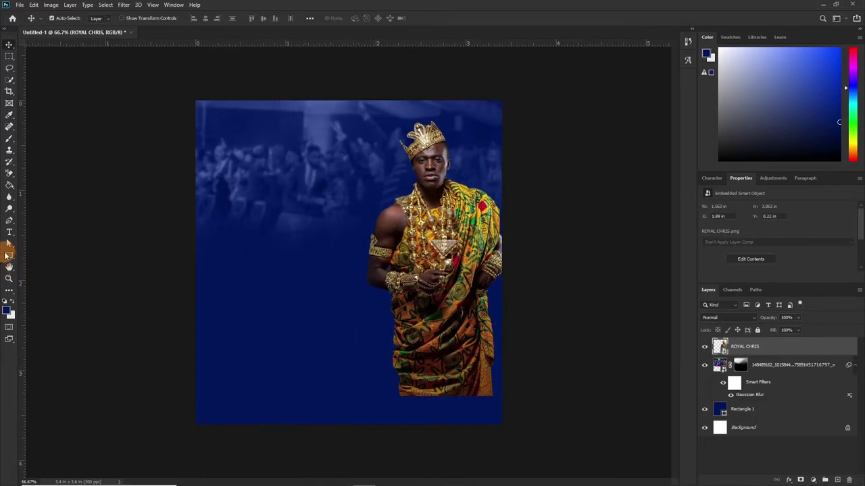
{"action": "left_click", "coordinate": [8, 256]}
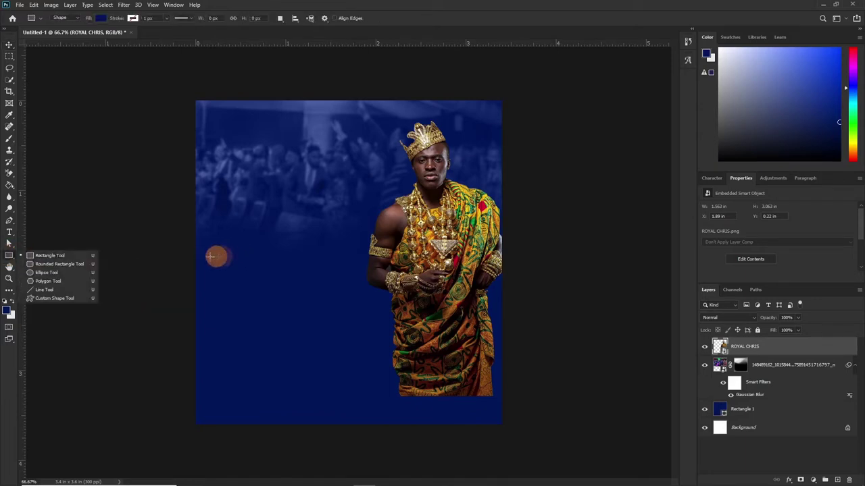
Draw a square on the flyer's left and fill it with a gold tone sampled from the image.
{"action": "left_click", "coordinate": [45, 257]}
{"action": "left_click_drag", "start_coordinate": [226, 250], "coordinate": [283, 314]}
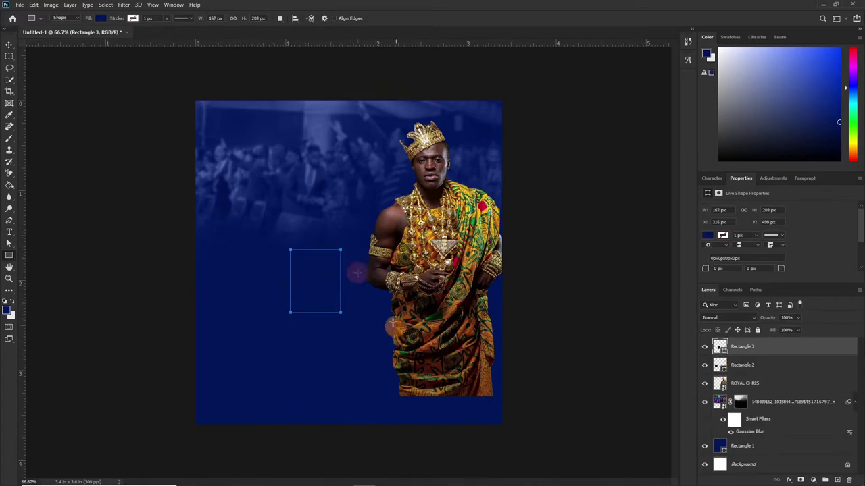
{"action": "left_click", "coordinate": [656, 356]}
{"action": "double_click", "coordinate": [719, 346]}
{"action": "left_click", "coordinate": [439, 229]}
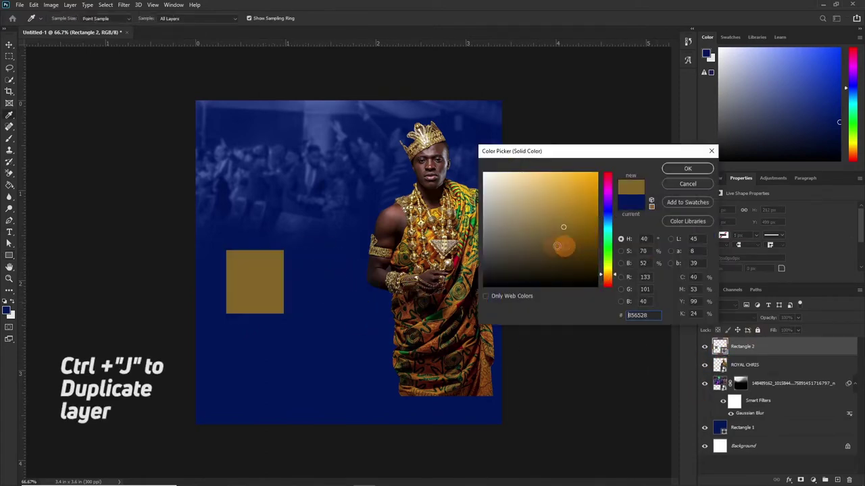
{"action": "left_click", "coordinate": [391, 219]}
{"action": "left_click", "coordinate": [299, 299]}
{"action": "left_click", "coordinate": [300, 300]}
Duplicate the gold square into a two-column, three-row grid of tiles.
{"action": "key", "text": "Return"}
{"action": "key", "text": "ctrl+j"}
{"action": "key", "text": "v"}
{"action": "left_click_drag", "start_coordinate": [256, 278], "coordinate": [318, 421]}
{"action": "left_click", "coordinate": [266, 285], "text": "shift"}
{"action": "left_click", "coordinate": [736, 440]}
{"action": "left_click", "coordinate": [758, 365], "text": "shift"}
{"action": "left_click_drag", "start_coordinate": [311, 296], "coordinate": [311, 253]}
Resize the tile grid to fit and shift all six tiles slightly right.
{"action": "key", "text": "ctrl+t"}
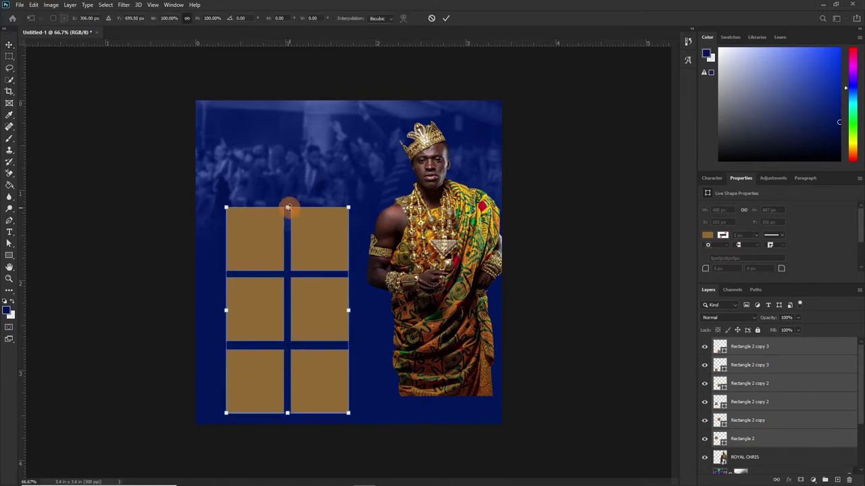
{"action": "left_click_drag", "start_coordinate": [289, 207], "coordinate": [289, 226]}
{"action": "key", "text": "Return"}
{"action": "left_click", "coordinate": [314, 392]}
{"action": "left_click", "coordinate": [274, 270], "text": "shift"}
{"action": "left_click", "coordinate": [256, 366], "text": "shift"}
{"action": "left_click_drag", "start_coordinate": [307, 317], "coordinate": [317, 342]}
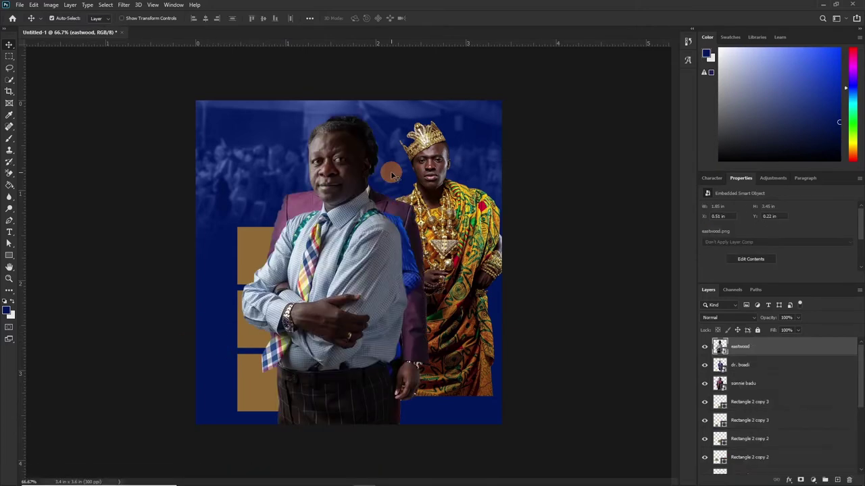
Hide the light-shirted and blue-suited photos and move the purple-suited man's photo right.
{"action": "key", "text": "ctrl"}
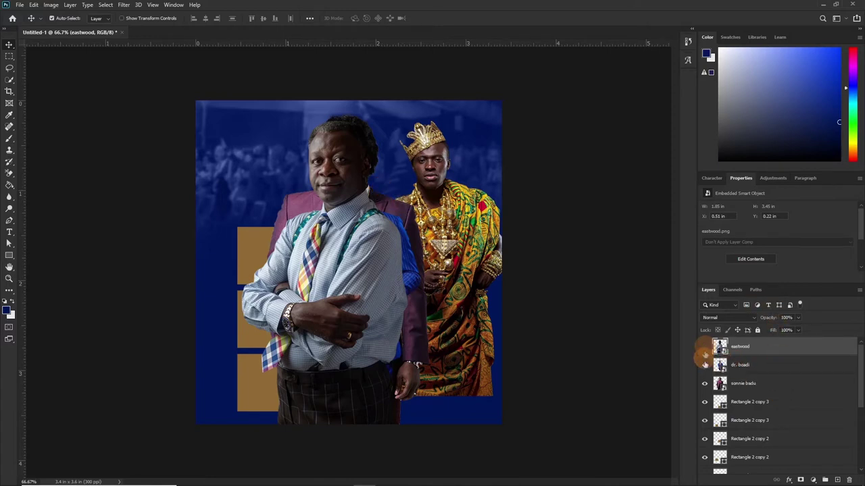
{"action": "left_click", "coordinate": [705, 346]}
{"action": "left_click", "coordinate": [705, 365]}
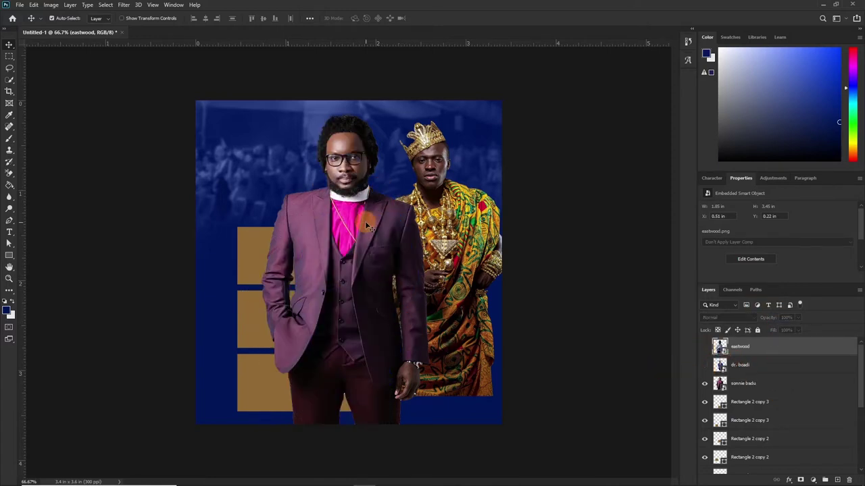
{"action": "left_click", "coordinate": [368, 227]}
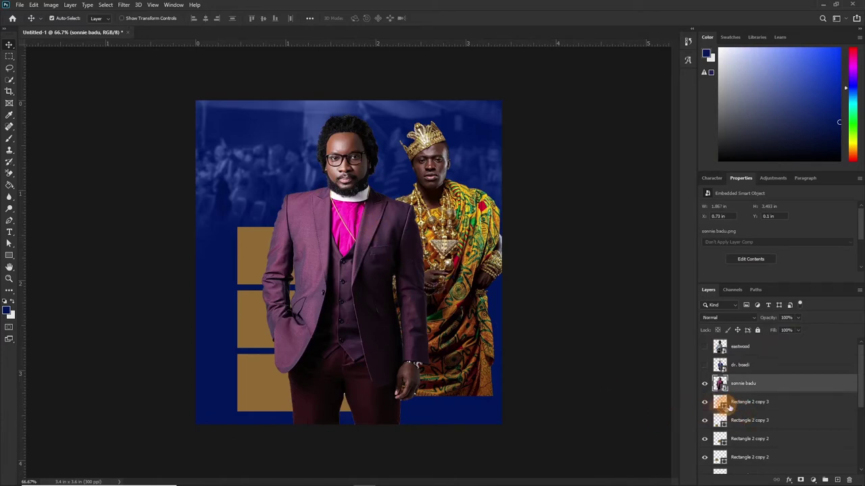
{"action": "left_click_drag", "start_coordinate": [385, 247], "coordinate": [340, 272]}
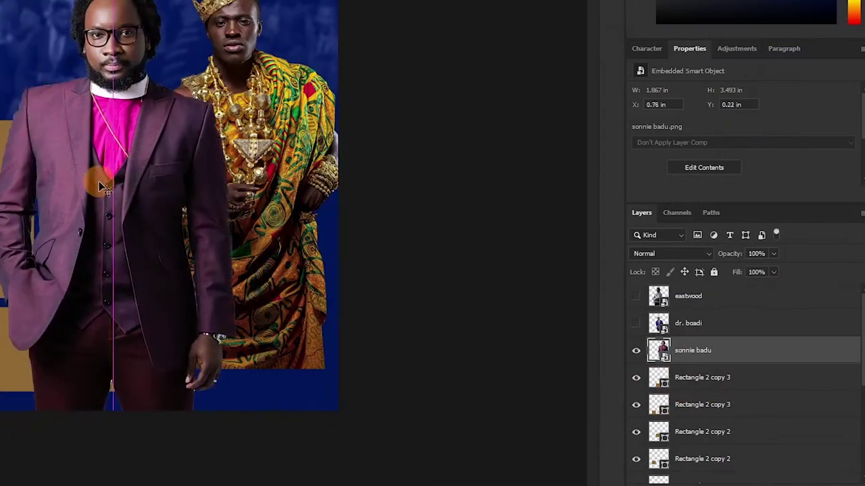
Stack the purple-suited photo above the first gold tile and clip it to that tile.
{"action": "left_click_drag", "start_coordinate": [102, 188], "coordinate": [101, 189]}
{"action": "left_click", "coordinate": [7, 163]}
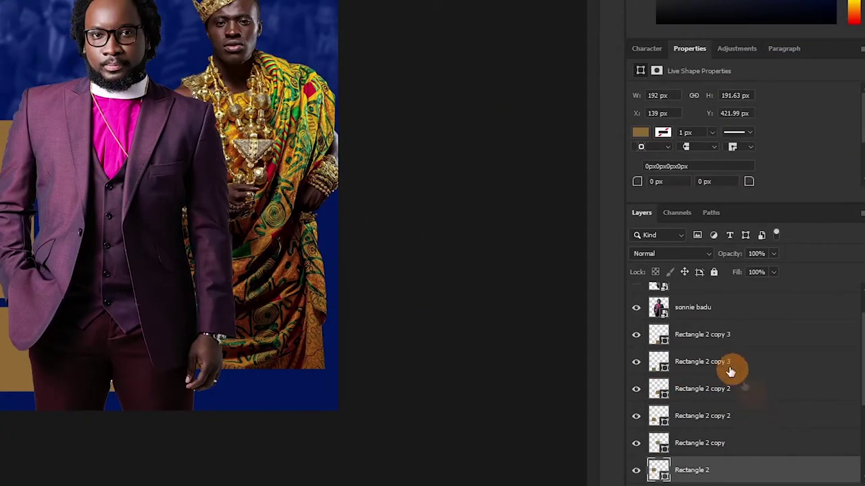
{"action": "left_click_drag", "start_coordinate": [685, 309], "coordinate": [657, 442]}
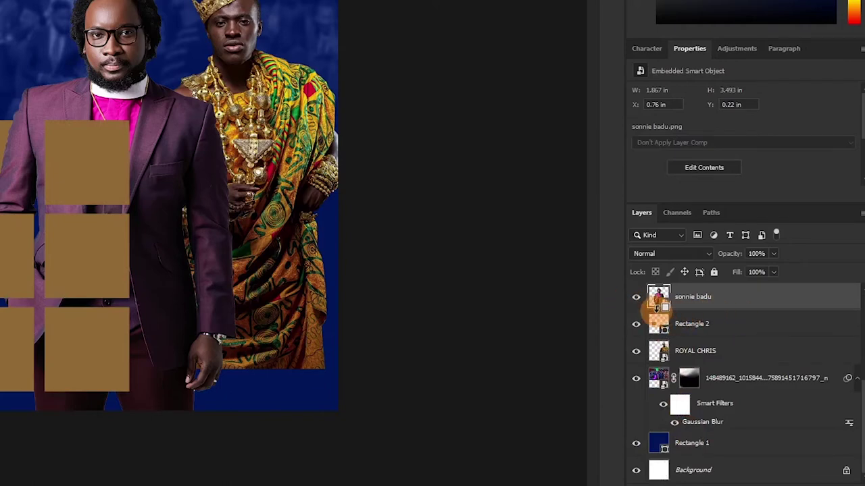
{"action": "left_click", "coordinate": [658, 309], "text": "alt"}
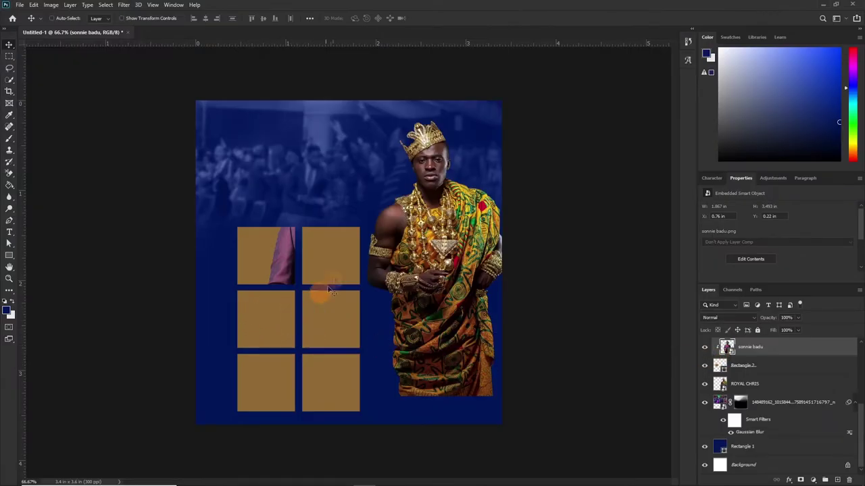
{"action": "left_click_drag", "start_coordinate": [329, 290], "coordinate": [309, 248]}
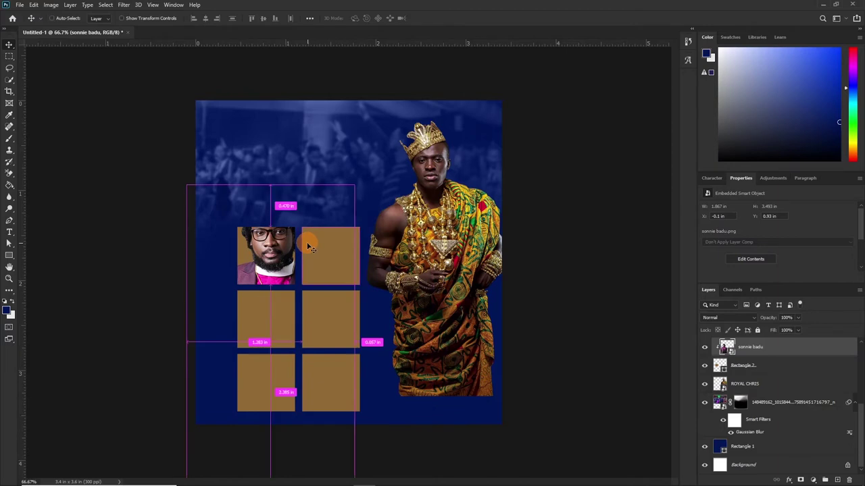
Shrink and position the purple-suited portrait inside the top-left tile.
{"action": "key", "text": "ctrl+t"}
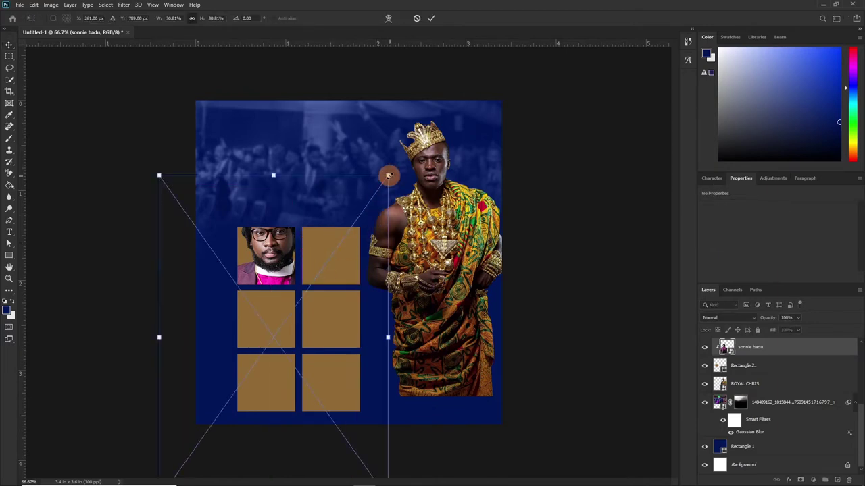
{"action": "left_click_drag", "start_coordinate": [383, 181], "coordinate": [309, 250]}
{"action": "left_click_drag", "start_coordinate": [275, 313], "coordinate": [272, 272]}
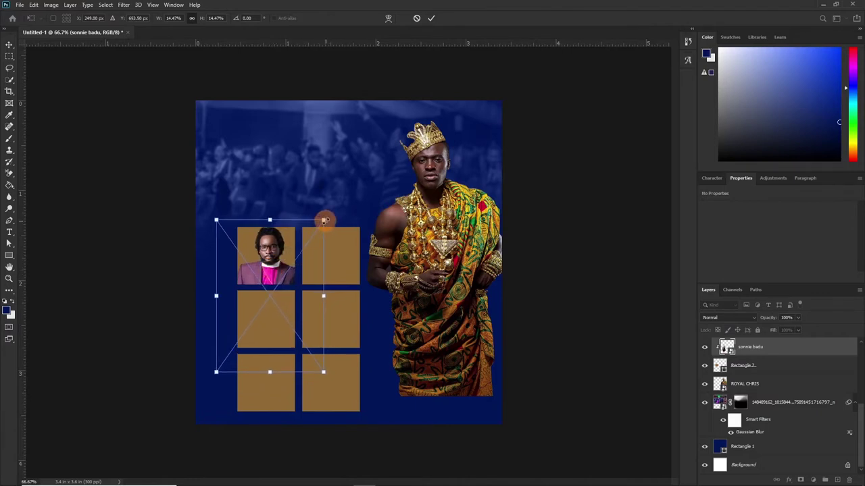
{"action": "left_click_drag", "start_coordinate": [323, 222], "coordinate": [303, 241]}
{"action": "left_click_drag", "start_coordinate": [259, 266], "coordinate": [267, 241]}
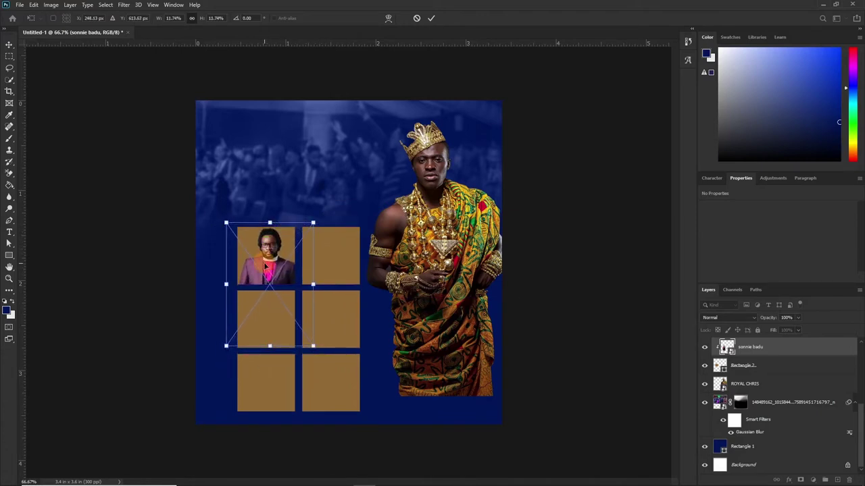
{"action": "key", "text": "Return"}
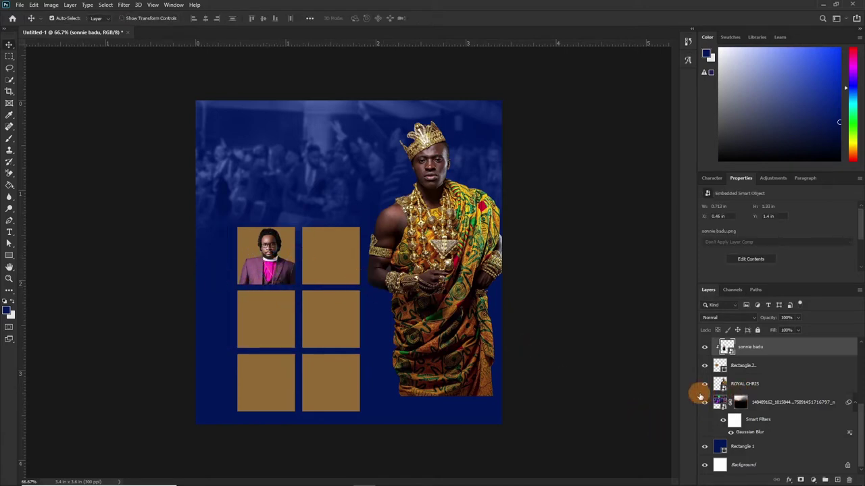
{"action": "scroll", "coordinate": [728, 384], "scroll_direction": "up", "scroll_amount": 2}
{"action": "left_click_drag", "start_coordinate": [728, 384], "coordinate": [730, 366]}
Clip the blue-suited man's photo to the top-right tile and scale it to fit.
{"action": "left_click", "coordinate": [734, 367]}
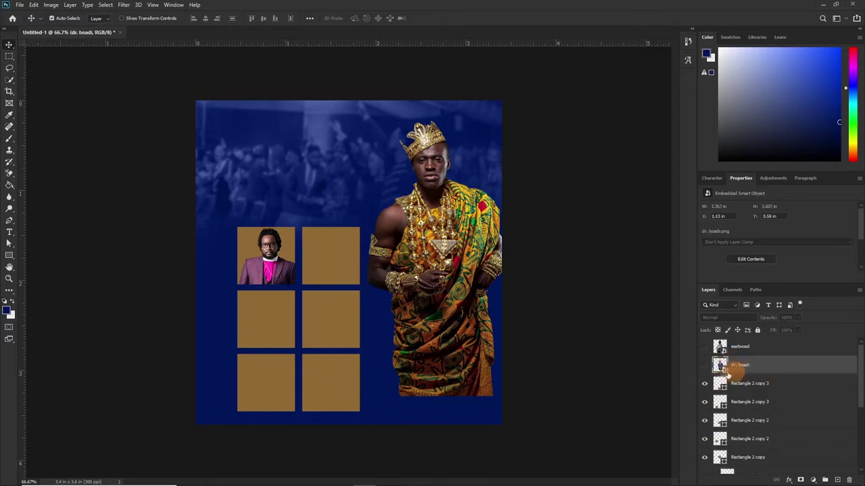
{"action": "left_click", "coordinate": [704, 365]}
{"action": "left_click_drag", "start_coordinate": [350, 226], "coordinate": [326, 249]}
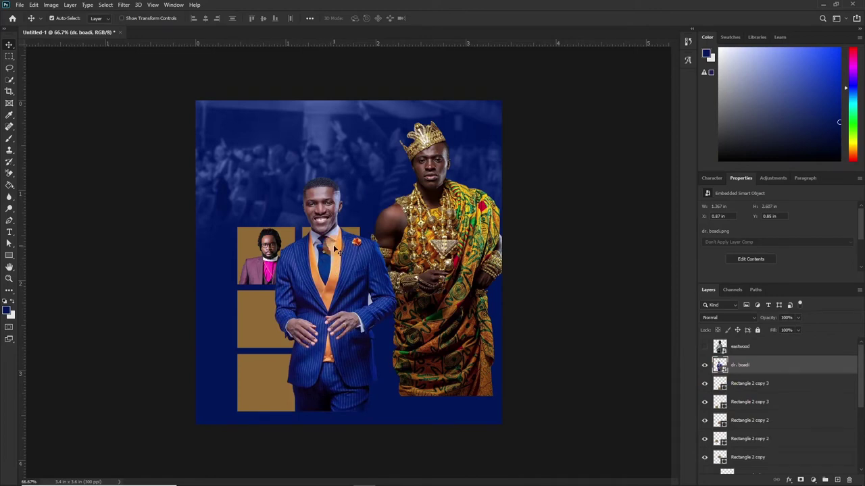
{"action": "left_click_drag", "start_coordinate": [743, 365], "coordinate": [722, 405]}
{"action": "key", "text": "ctrl+alt+g"}
{"action": "key", "text": "ctrl+t"}
{"action": "left_click_drag", "start_coordinate": [440, 448], "coordinate": [372, 357]}
{"action": "left_click_drag", "start_coordinate": [331, 276], "coordinate": [331, 269]}
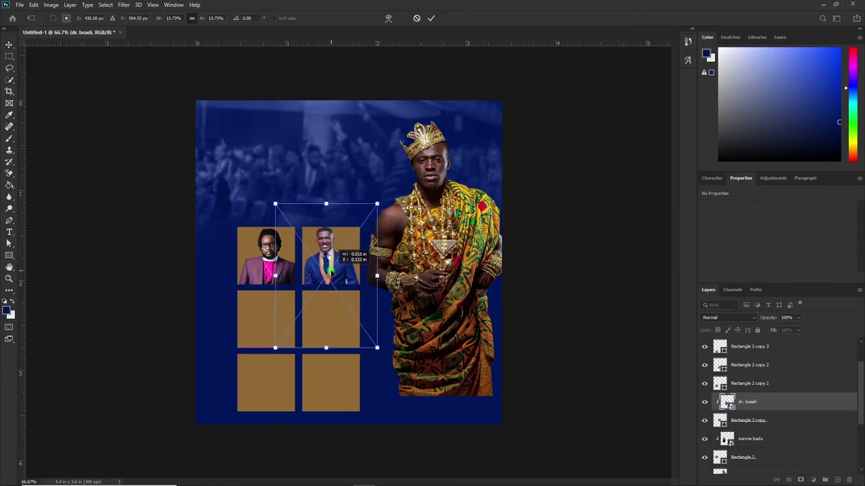
{"action": "key", "text": "Return"}
Scale the light-shirted man's photo onto a left-column tile and clip it there.
{"action": "scroll", "coordinate": [743, 379], "scroll_direction": "up", "scroll_amount": 3}
{"action": "left_click", "coordinate": [705, 343]}
{"action": "key", "text": "ctrl+v"}
{"action": "left_click_drag", "start_coordinate": [506, 106], "coordinate": [302, 278]}
{"action": "left_click_drag", "start_coordinate": [304, 351], "coordinate": [280, 343]}
{"action": "key", "text": "Return"}
{"action": "left_click_drag", "start_coordinate": [739, 346], "coordinate": [724, 414]}
{"action": "key", "text": "ctrl+alt+g"}
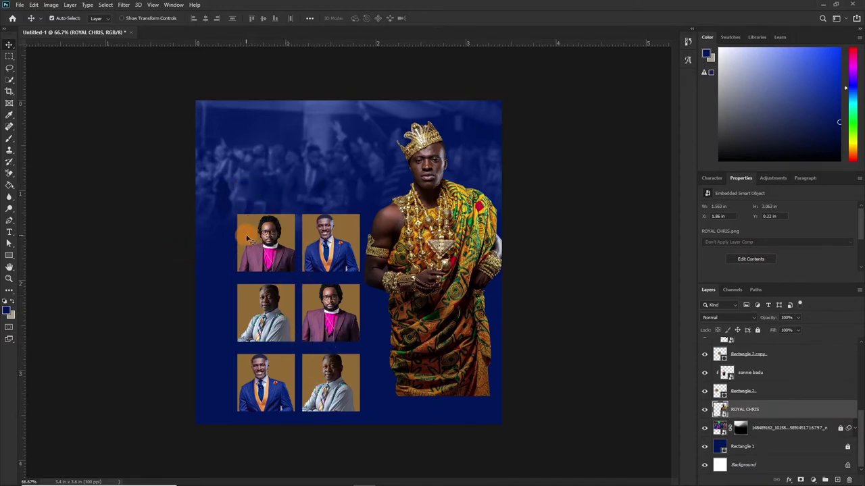
Inspect the top-left tile's fill colour, leaving it unchanged.
{"action": "left_click", "coordinate": [249, 236]}
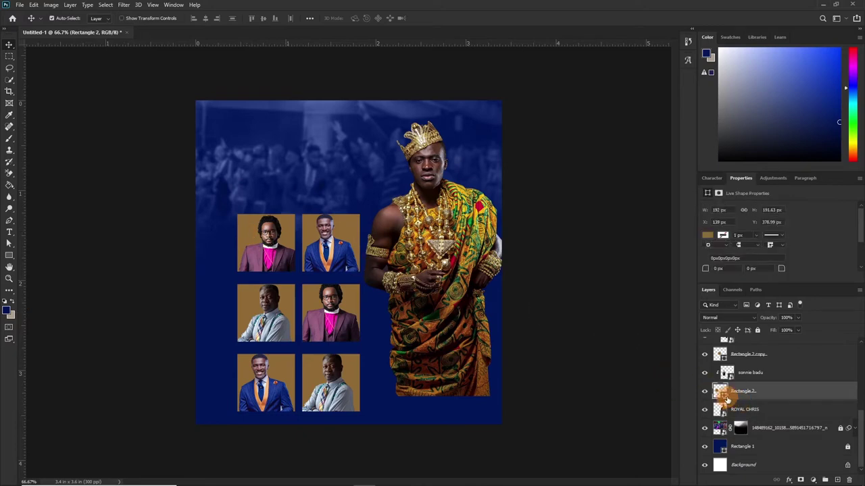
{"action": "double_click", "coordinate": [721, 393]}
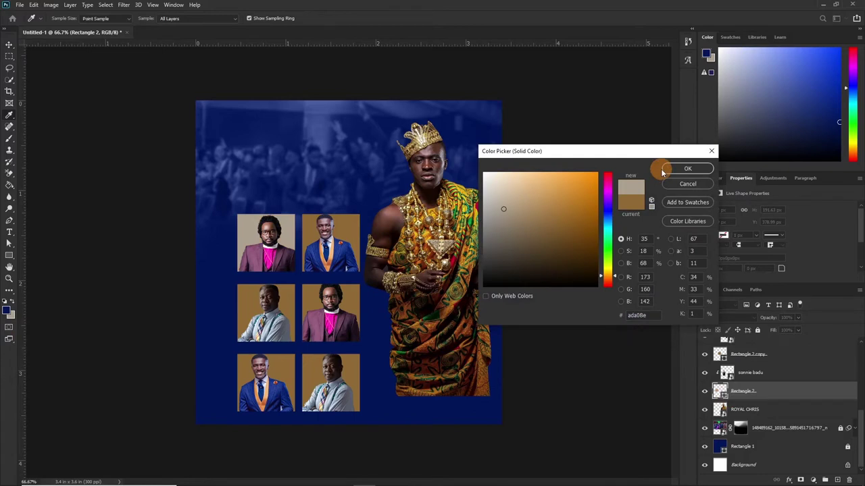
{"action": "left_click", "coordinate": [684, 169]}
Refill the Rectangle 2 copy frames with pale beige #ada08e sampled from the canvas.
{"action": "left_click", "coordinate": [365, 240]}
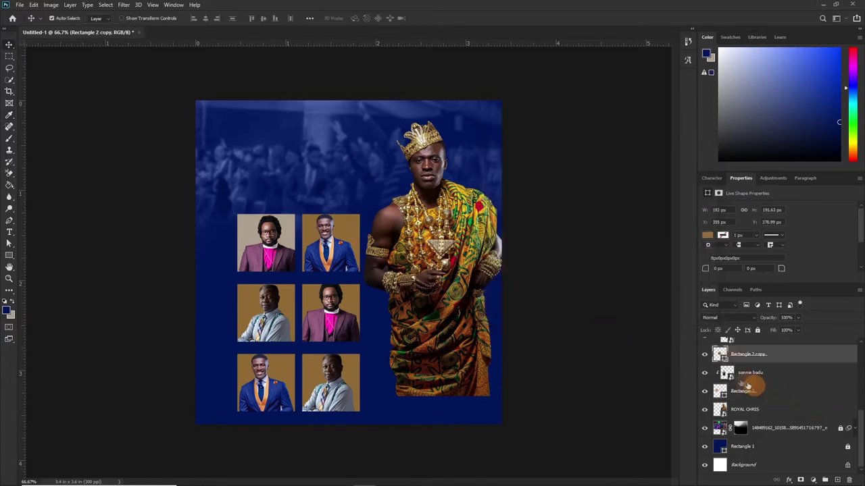
{"action": "double_click", "coordinate": [722, 357]}
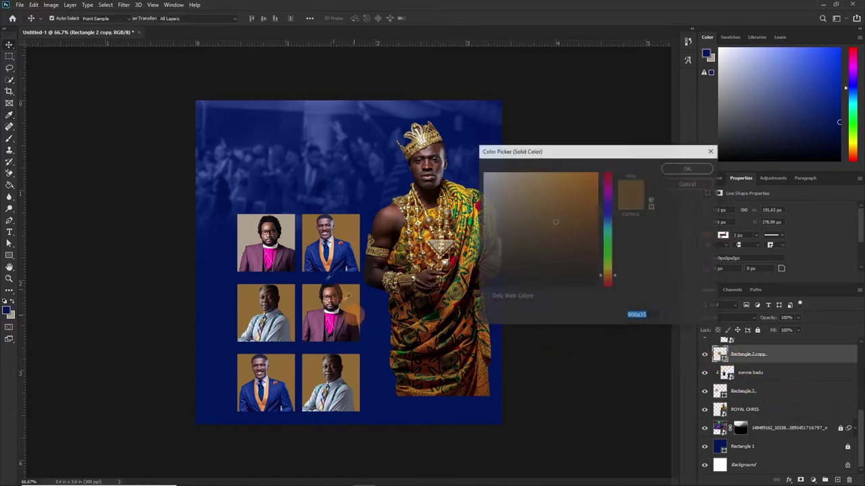
{"action": "left_click", "coordinate": [325, 242]}
{"action": "left_click", "coordinate": [684, 168]}
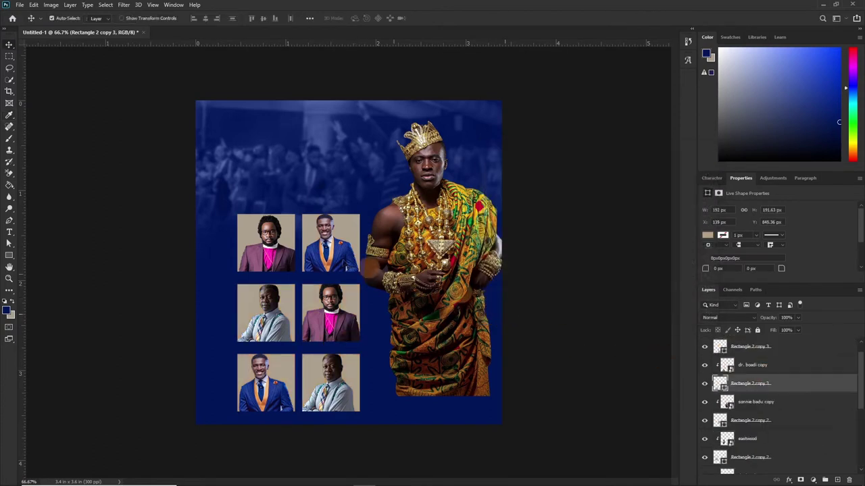
{"action": "left_click", "coordinate": [287, 252]}
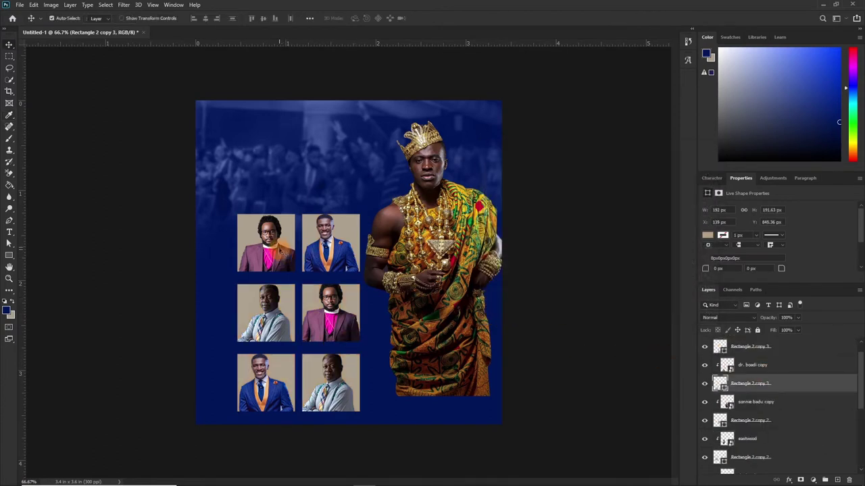
{"action": "left_click", "coordinate": [281, 252]}
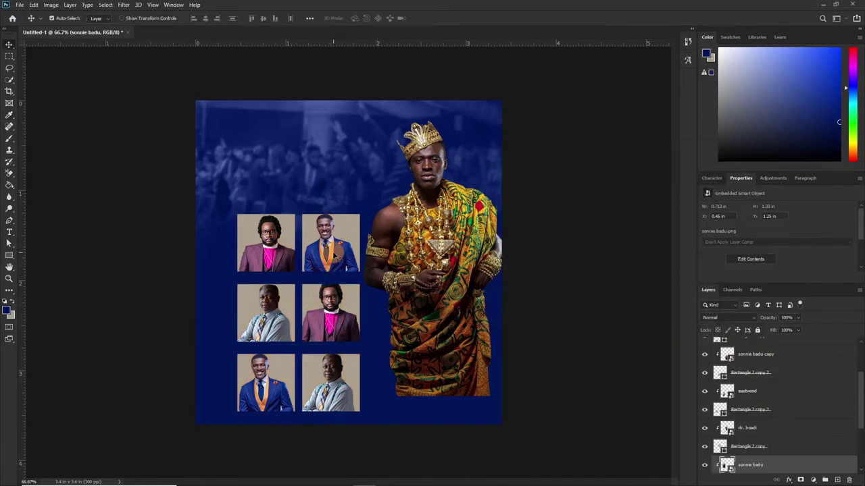
Set the selected grid portraits to Luminosity blend mode and nudge the middle-right portrait into line.
{"action": "left_click", "coordinate": [330, 255], "text": "shift"}
{"action": "left_click", "coordinate": [333, 313], "text": "shift"}
{"action": "left_click", "coordinate": [272, 317], "text": "shift"}
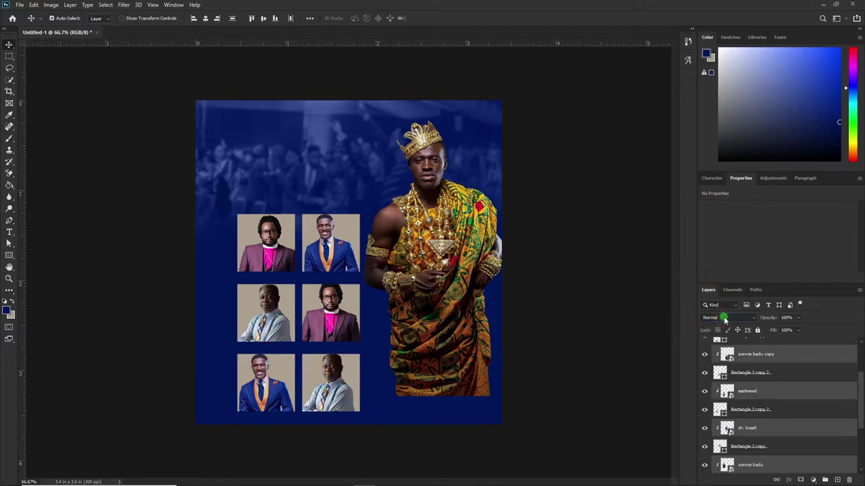
{"action": "left_click", "coordinate": [725, 320]}
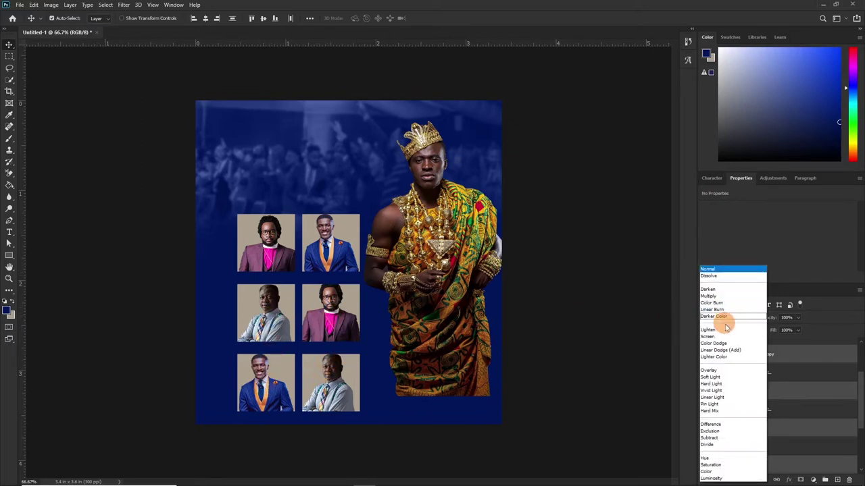
{"action": "left_click", "coordinate": [715, 479]}
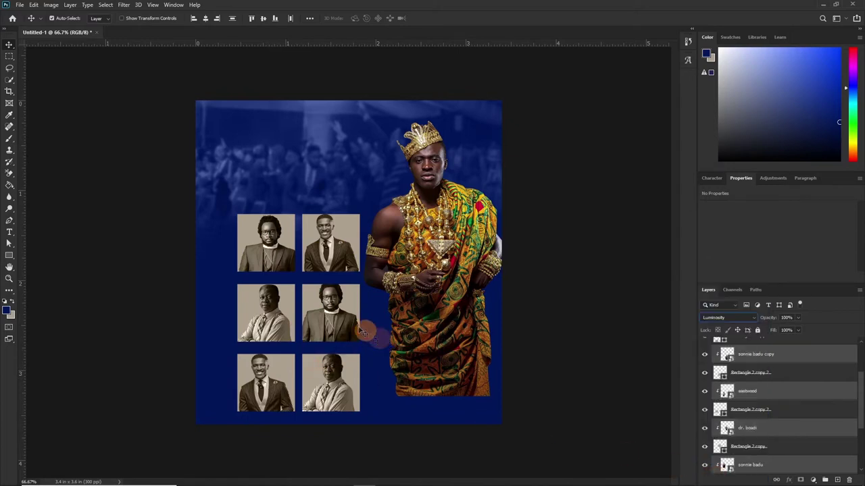
{"action": "left_click_drag", "start_coordinate": [333, 312], "coordinate": [329, 318]}
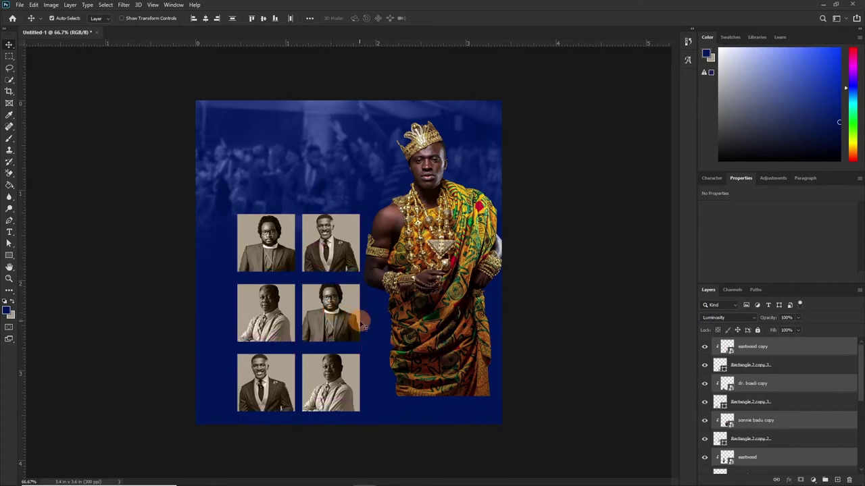
Add a text label reading 'sonnie badu' near the top-left of the canvas.
{"action": "left_click", "coordinate": [579, 305]}
{"action": "left_click", "coordinate": [345, 312]}
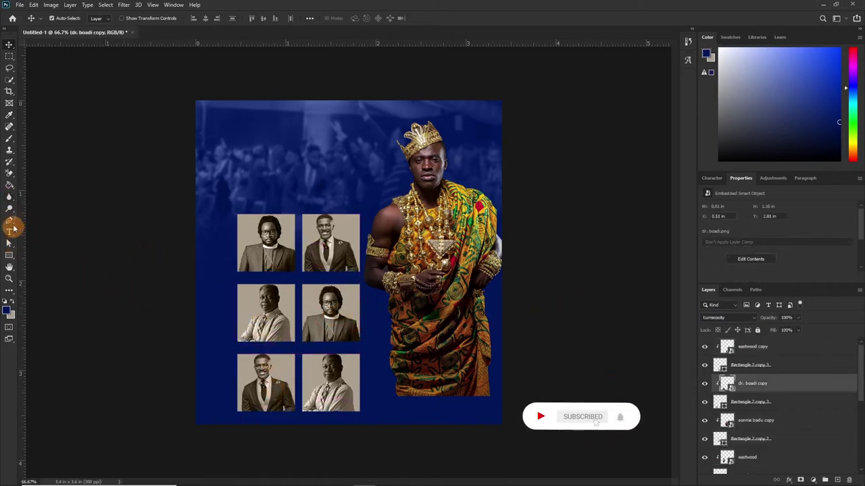
{"action": "left_click", "coordinate": [11, 233]}
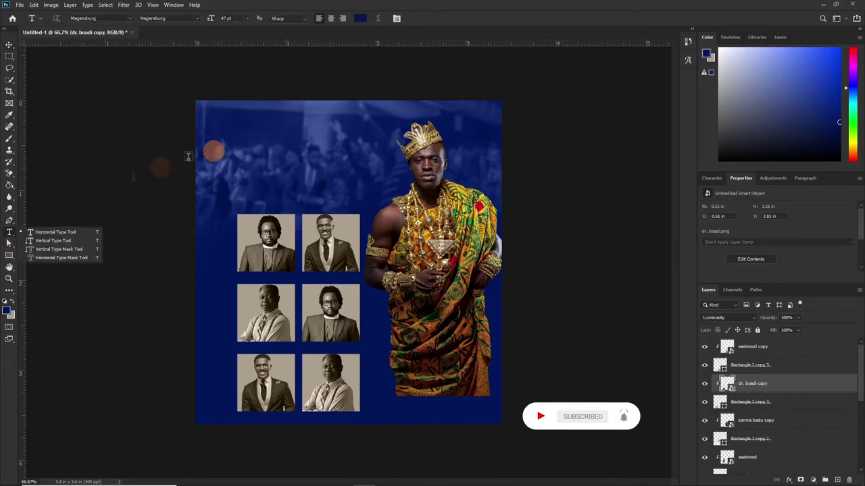
{"action": "left_click", "coordinate": [250, 130]}
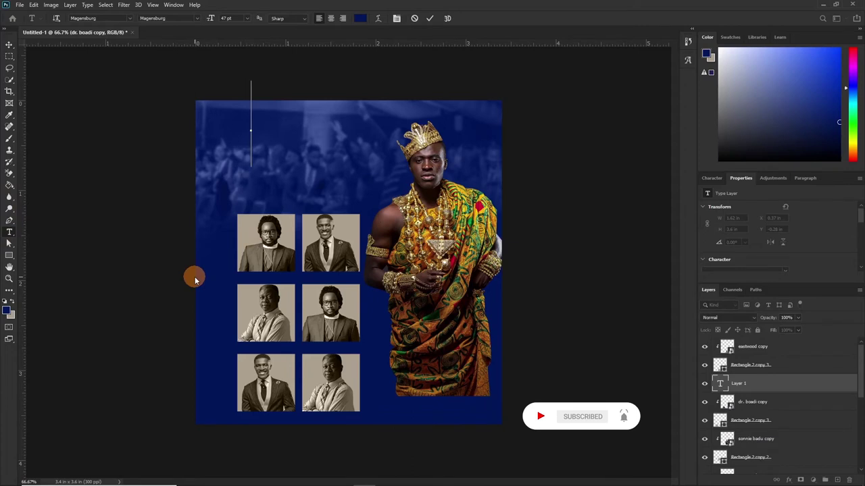
{"action": "type", "text": "sonnie badu"}
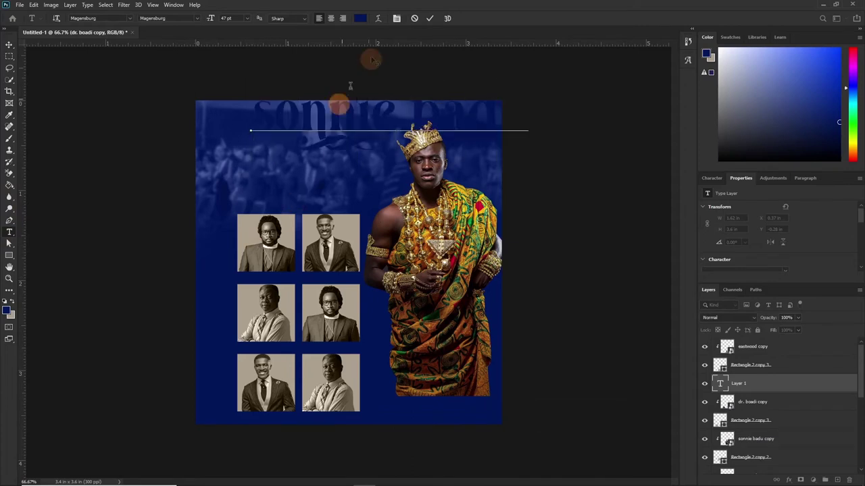
Style the label in Montserrat Bold at 6 pt and shift it further left.
{"action": "left_click", "coordinate": [712, 178]}
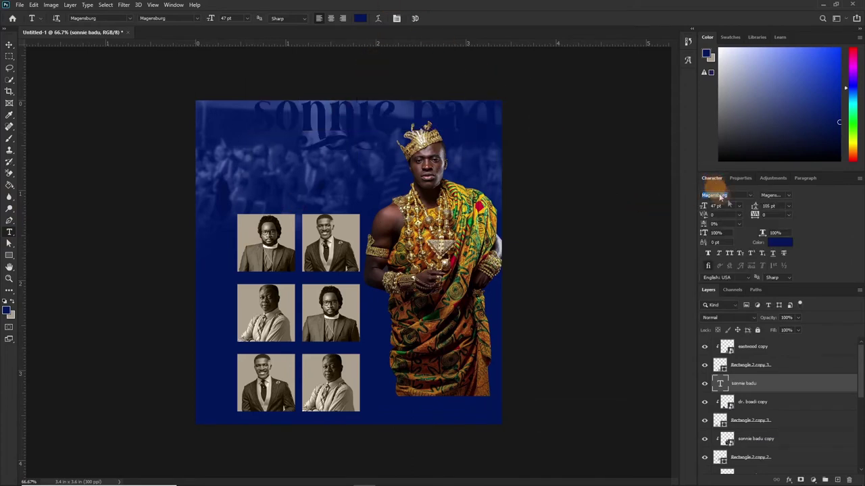
{"action": "type", "text": "monts"}
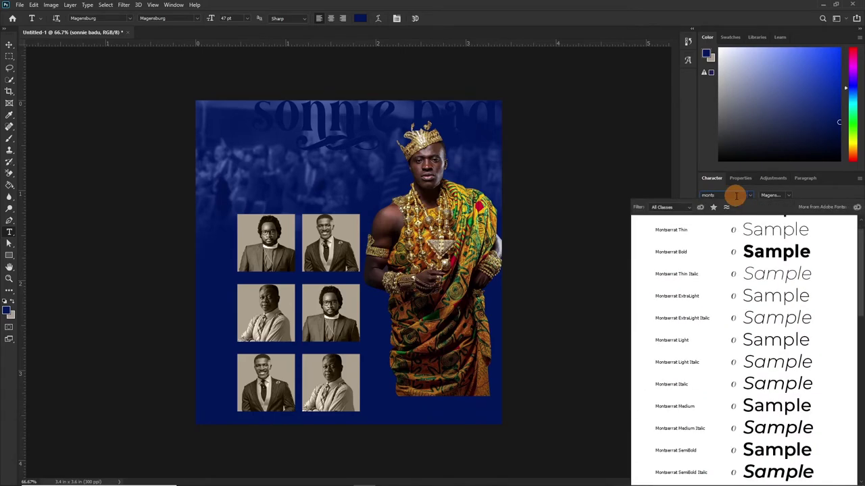
{"action": "left_click", "coordinate": [773, 251]}
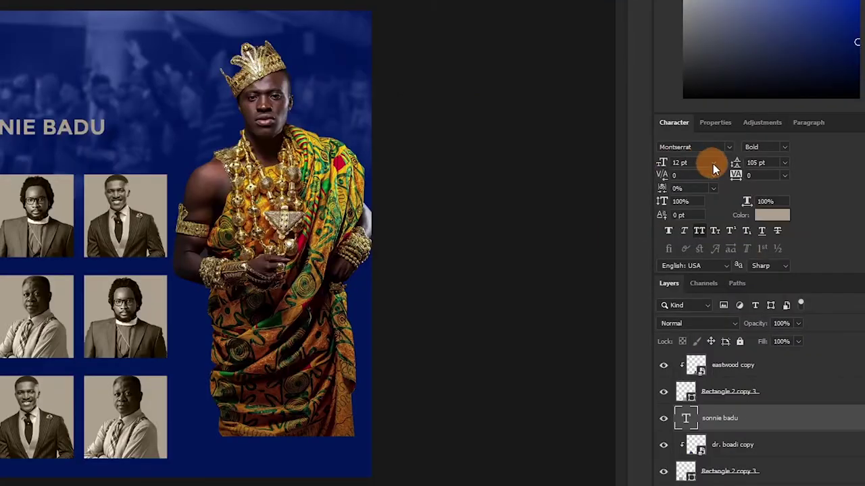
{"action": "left_click", "coordinate": [739, 206]}
{"action": "left_click", "coordinate": [697, 201]}
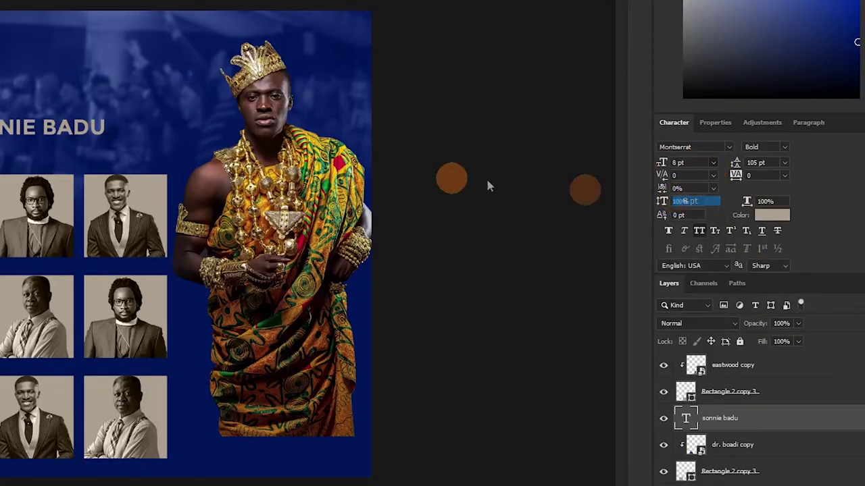
{"action": "left_click_drag", "start_coordinate": [72, 144], "coordinate": [7, 142]}
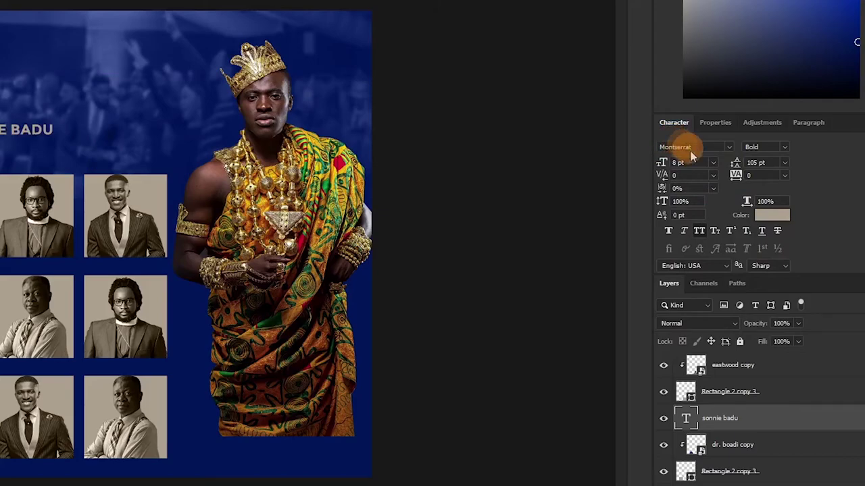
{"action": "left_click", "coordinate": [713, 163]}
{"action": "left_click", "coordinate": [701, 192]}
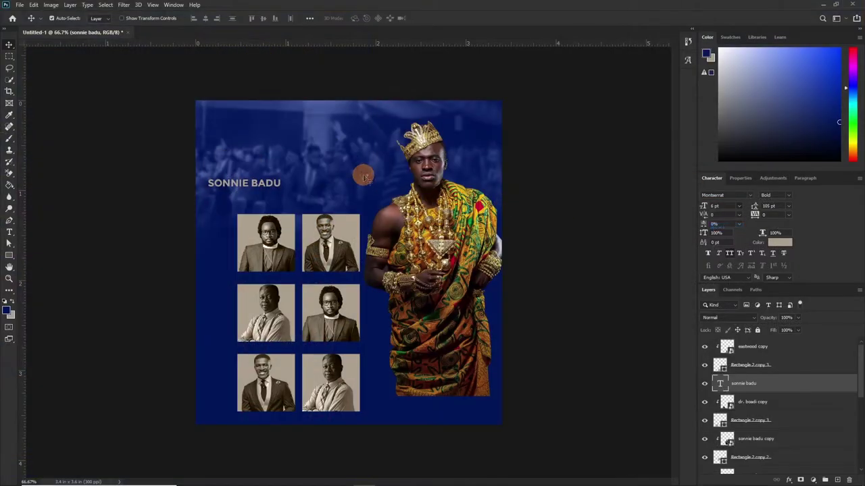
Place the name label under the top-left portrait and duplicate it under the top-right portrait.
{"action": "left_click_drag", "start_coordinate": [241, 184], "coordinate": [270, 278]}
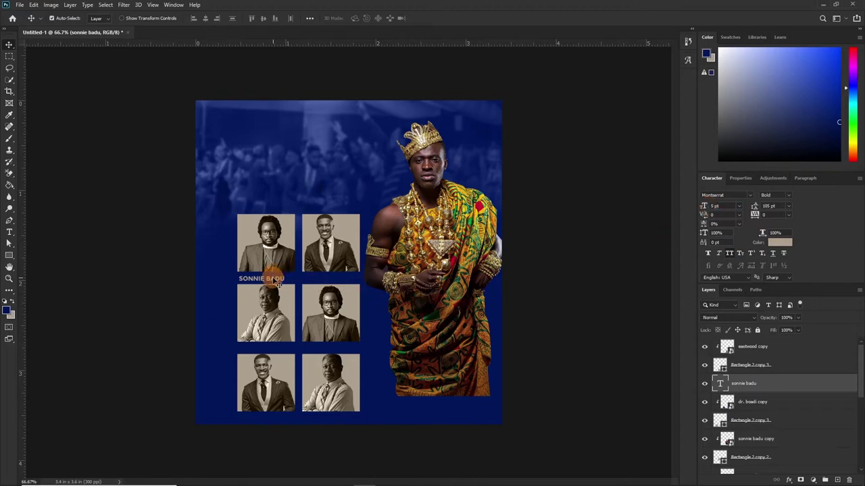
{"action": "left_click_drag", "start_coordinate": [275, 283], "coordinate": [279, 282]}
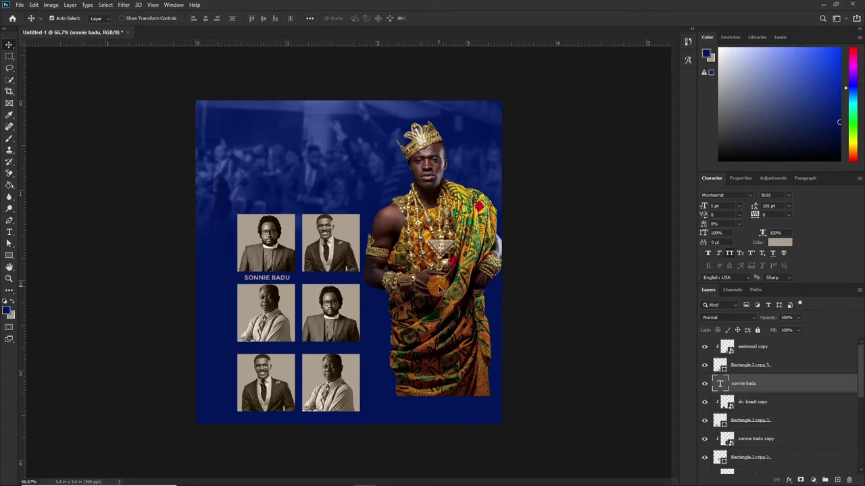
{"action": "key", "text": "ctrl"}
{"action": "left_click_drag", "start_coordinate": [277, 278], "coordinate": [339, 278]}
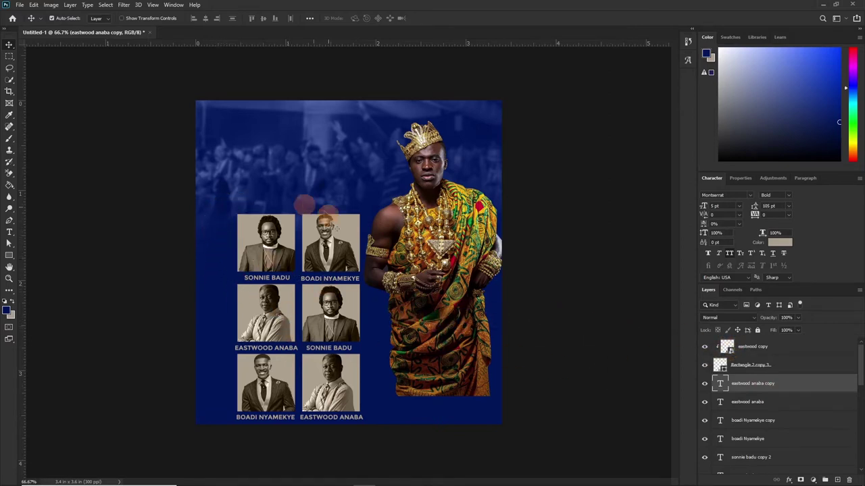
Group the grid photos, frames and captions into Group 1 and start scaling the group.
{"action": "left_click_drag", "start_coordinate": [230, 212], "coordinate": [396, 400]}
{"action": "key", "text": "ctrl+g"}
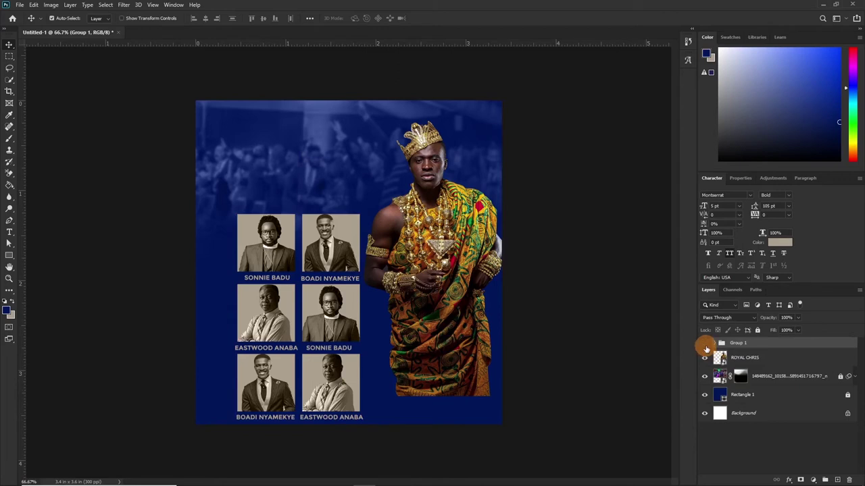
{"action": "left_click", "coordinate": [706, 344]}
{"action": "left_click", "coordinate": [706, 344]}
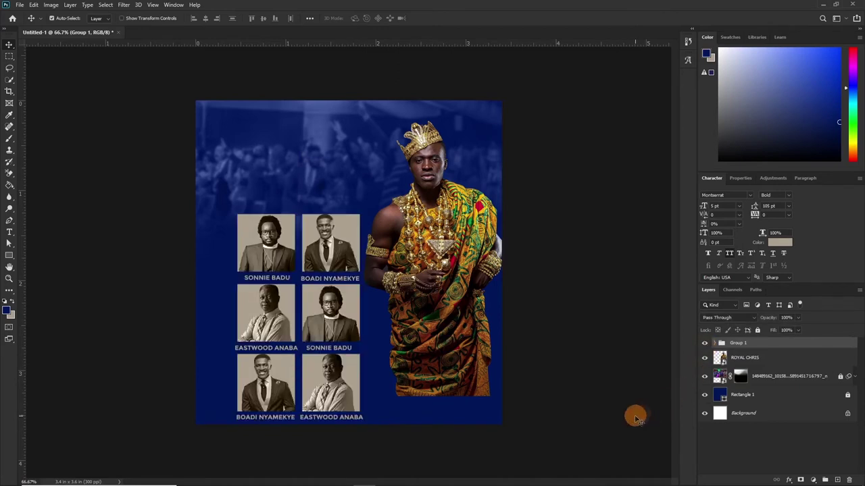
{"action": "key", "text": "ctrl+t"}
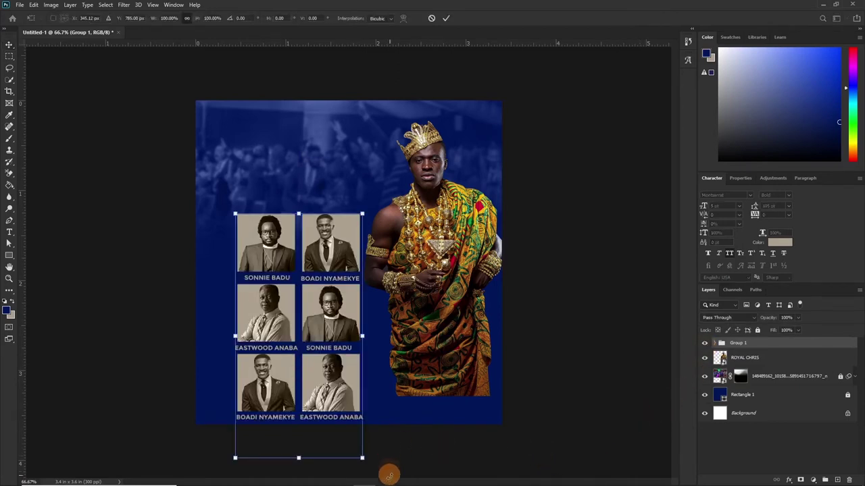
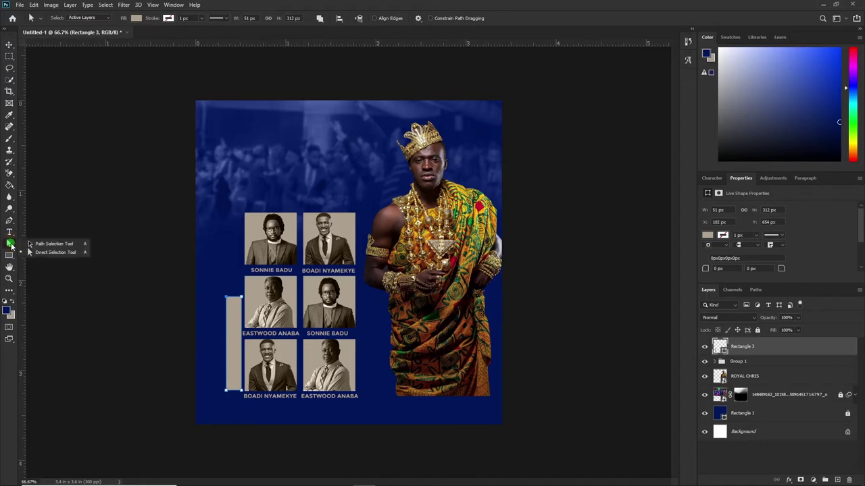
Switch to the Direct Selection tool to edit the beige bar's corner points.
{"action": "left_click", "coordinate": [221, 300]}
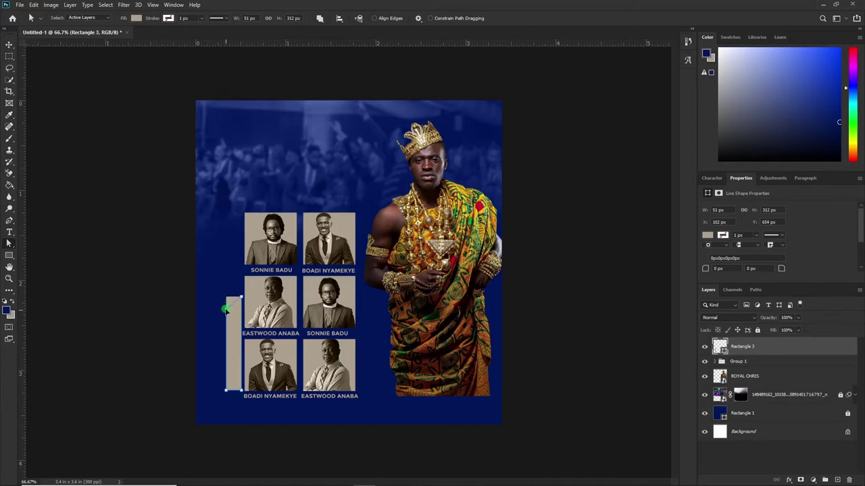
Slant the beige bar's top corner, converting it to a path, and move the bar slightly lower.
{"action": "left_click_drag", "start_coordinate": [226, 307], "coordinate": [256, 323]}
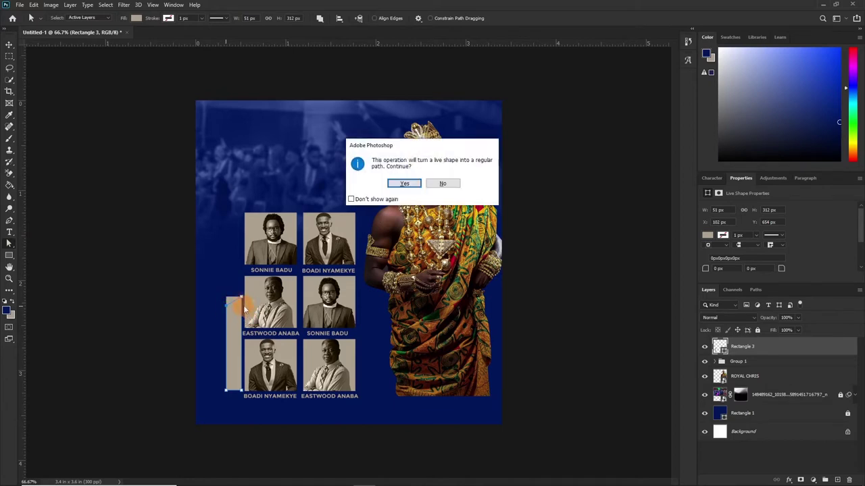
{"action": "left_click", "coordinate": [403, 185]}
{"action": "left_click", "coordinate": [228, 325]}
{"action": "left_click_drag", "start_coordinate": [223, 329], "coordinate": [313, 278]}
{"action": "key", "text": "v"}
{"action": "left_click", "coordinate": [419, 190]}
{"action": "left_click", "coordinate": [233, 329]}
{"action": "mouse_move", "coordinate": [233, 329]}
{"action": "left_mouse_down"}
{"action": "mouse_move", "coordinate": [240, 306]}
{"action": "mouse_move", "coordinate": [237, 356]}
{"action": "left_mouse_up"}
{"action": "key", "text": "ctrl+t"}
{"action": "key", "text": "Return"}
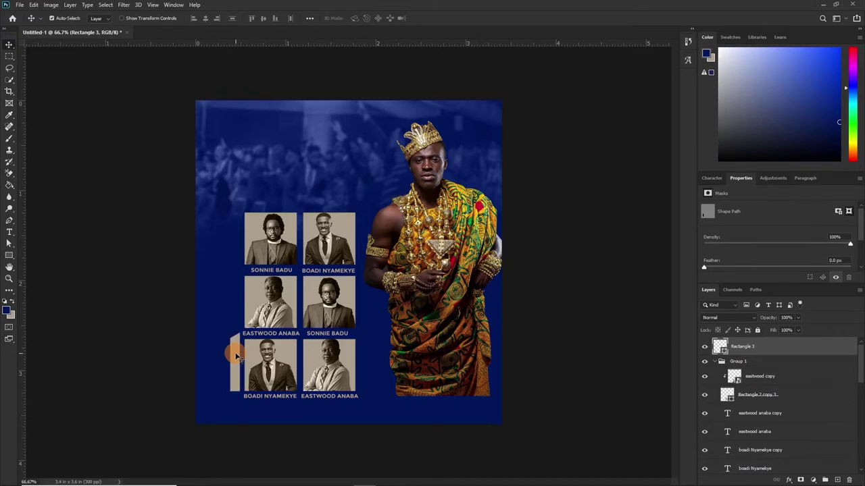
Draw a thin 4 × 455 px vertical line rising from the bar beside the grid.
{"action": "key", "text": "u"}
{"action": "left_click_drag", "start_coordinate": [236, 215], "coordinate": [239, 405]}
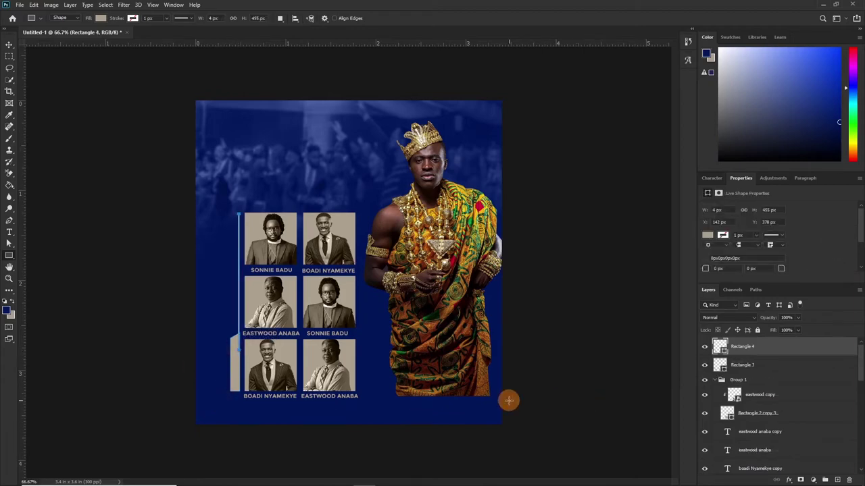
{"action": "key", "text": "ctrl+plus"}
{"action": "key", "text": "ctrl+plus"}
{"action": "key", "text": "v"}
{"action": "key", "text": "Right"}
{"action": "key", "text": "Right"}
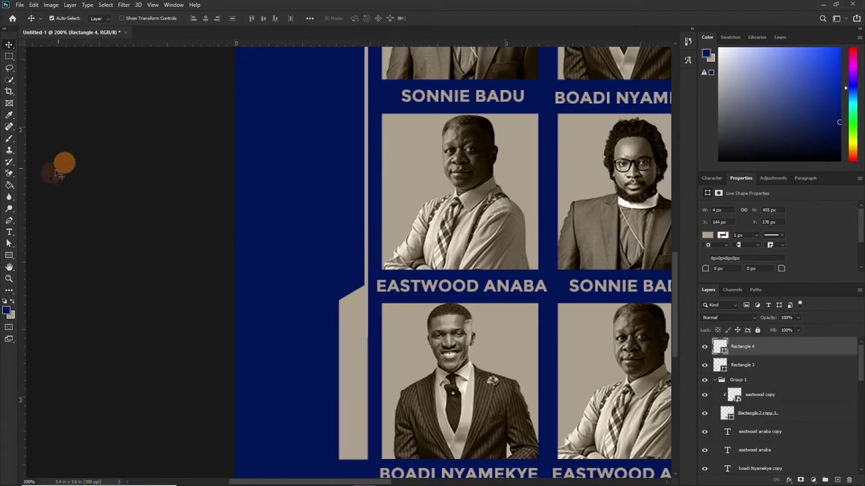
Add the heading text 'GUEST MINISTERS' to the left of the minister grid.
{"action": "left_click", "coordinate": [12, 237]}
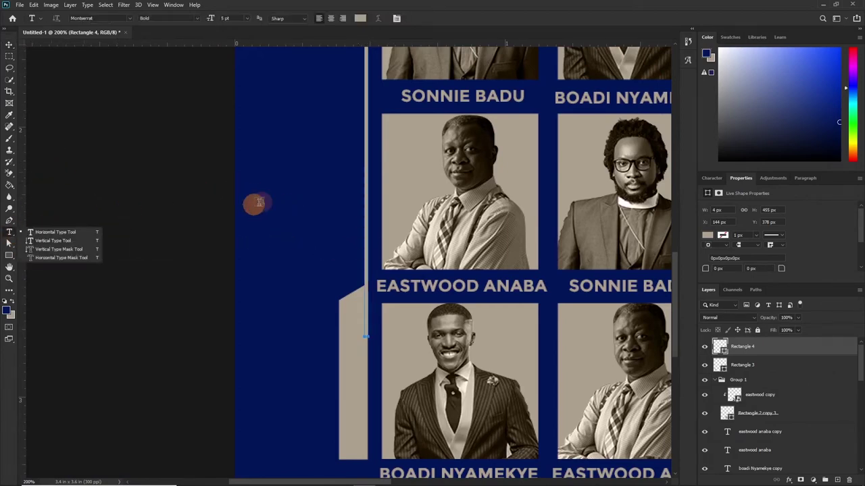
{"action": "left_click", "coordinate": [266, 196]}
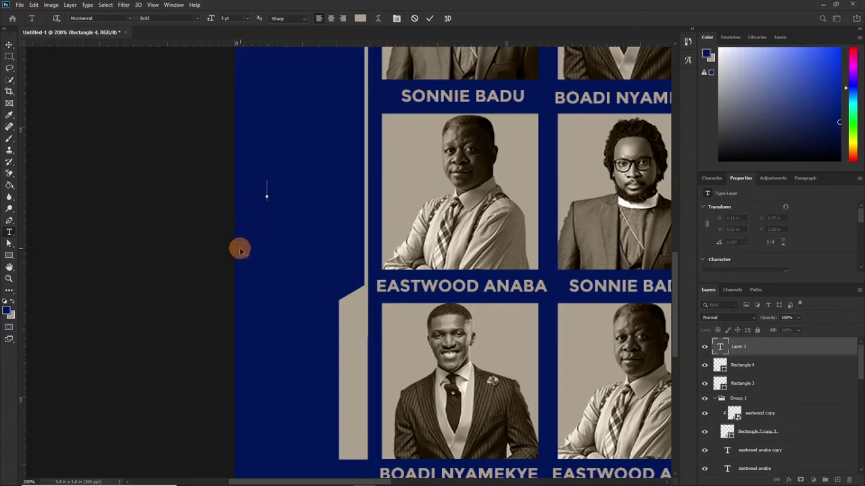
{"action": "type", "text": "GUEST MINI"}
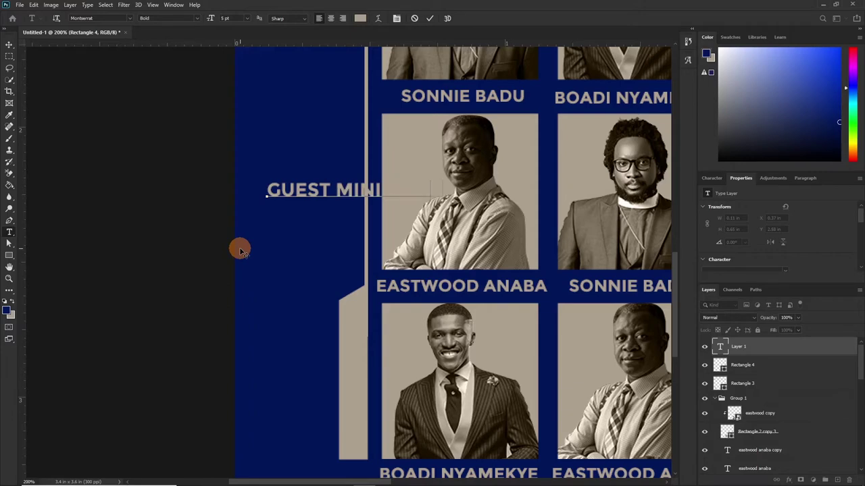
{"action": "left_click", "coordinate": [429, 18]}
{"action": "key", "text": "v"}
Rotate the heading -90° to run vertically and place it beside the thin line.
{"action": "key", "text": "ctrl+t"}
{"action": "left_click_drag", "start_coordinate": [354, 169], "coordinate": [311, 194]}
{"action": "left_click_drag", "start_coordinate": [356, 157], "coordinate": [349, 139]}
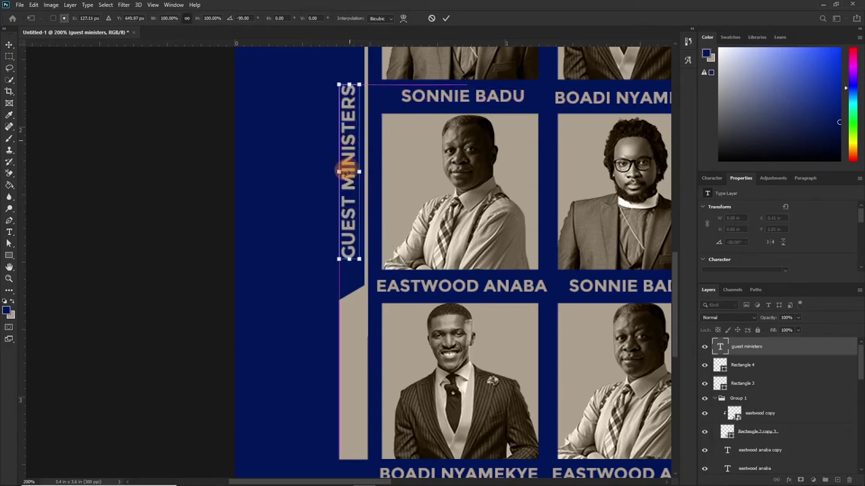
{"action": "left_click", "coordinate": [444, 18]}
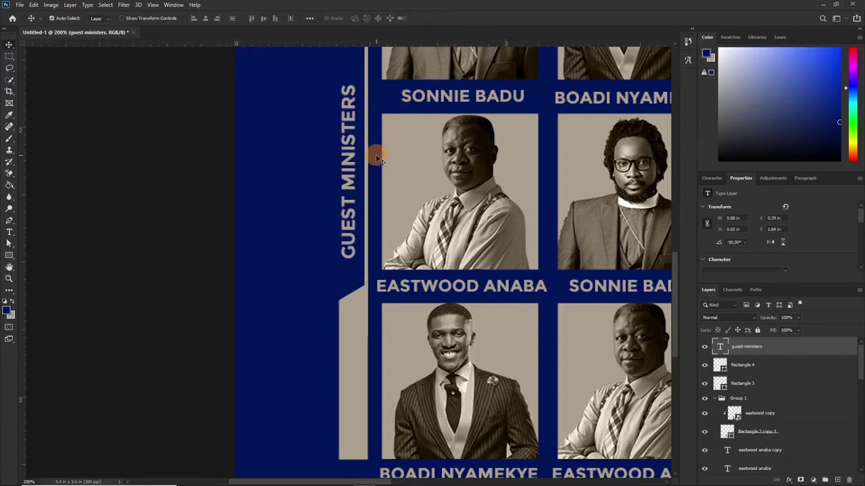
Enlarge the vertical GUEST MINISTERS heading upward along the beige bar.
{"action": "key", "text": "ctrl+plus"}
{"action": "key", "text": "ctrl+plus"}
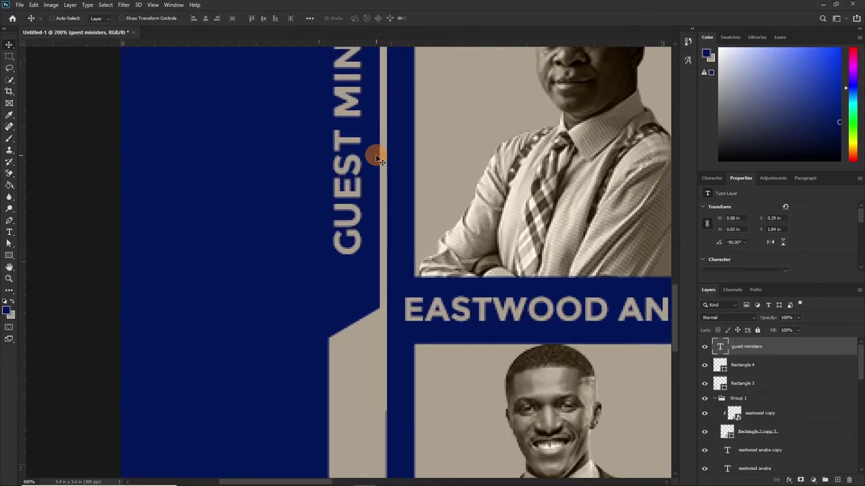
{"action": "key", "text": "ctrl+minus"}
{"action": "key", "text": "ctrl+minus"}
{"action": "key", "text": "ctrl+minus"}
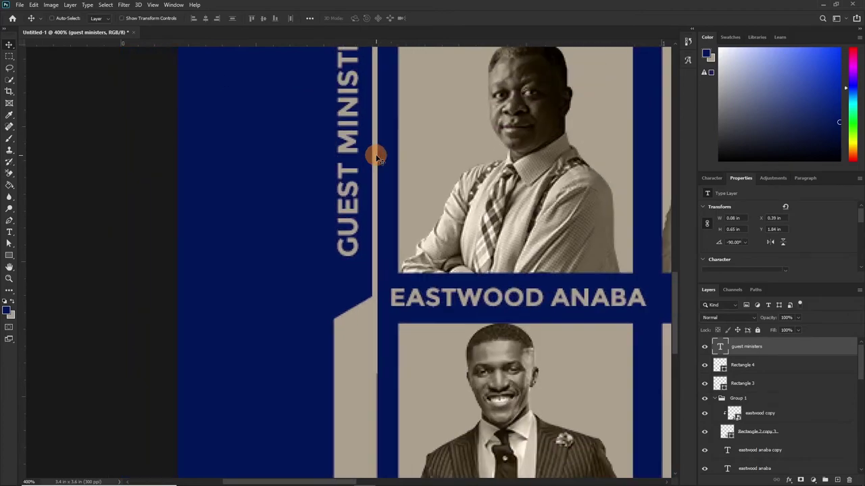
{"action": "key", "text": "ctrl+minus"}
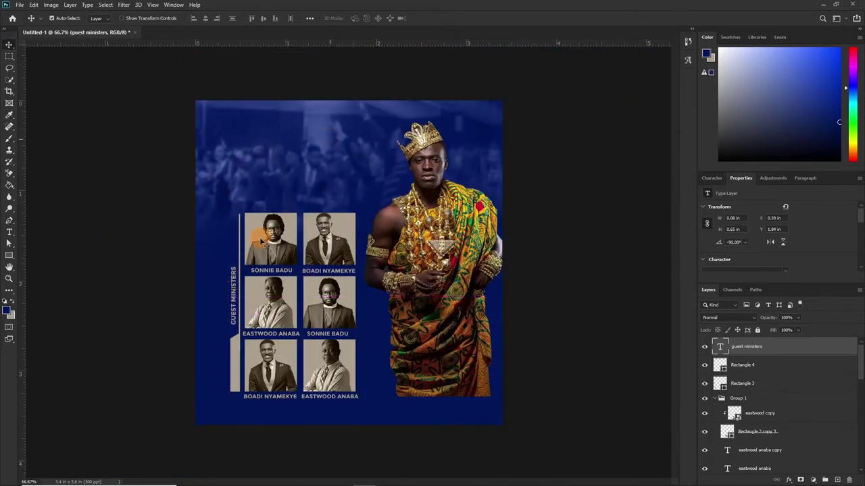
{"action": "key", "text": "ctrl"}
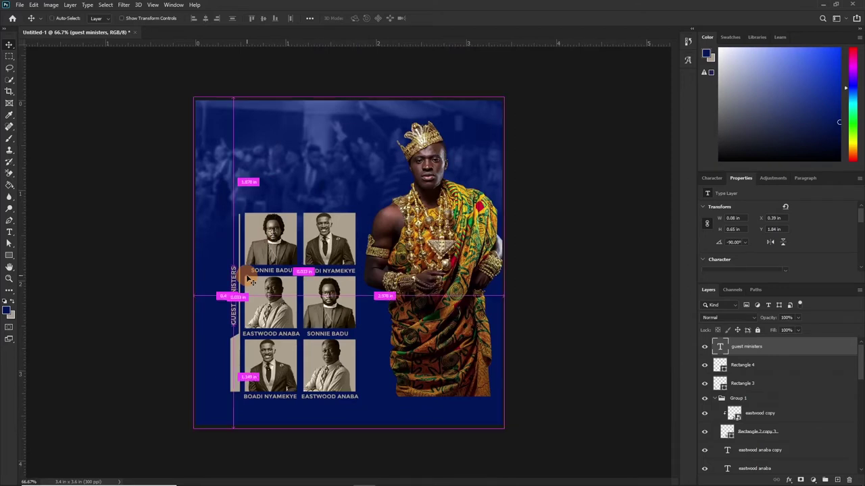
{"action": "key", "text": "ctrl+t"}
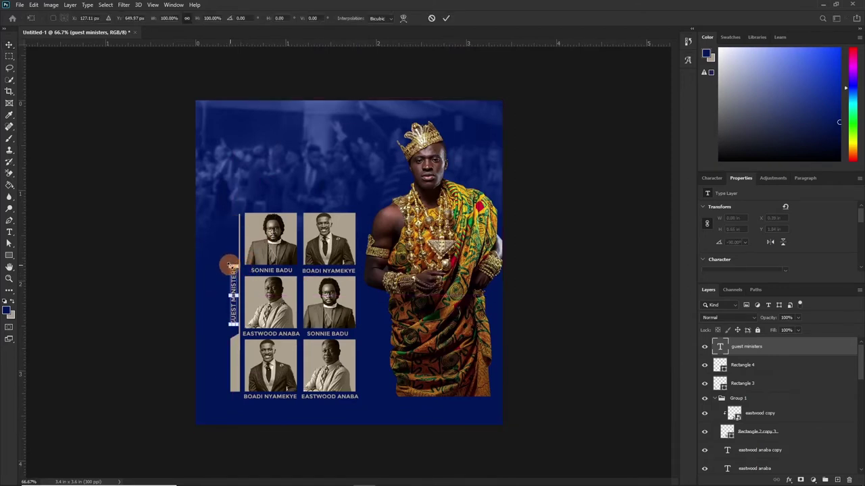
{"action": "left_click_drag", "start_coordinate": [229, 257], "coordinate": [230, 242]}
{"action": "key", "text": "Return"}
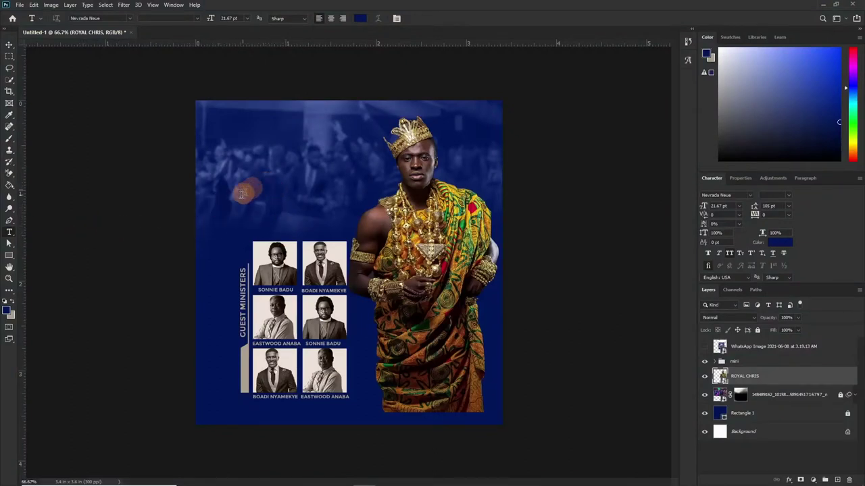
Start a '1ST' text box above the grid with white text colour.
{"action": "left_click", "coordinate": [263, 184]}
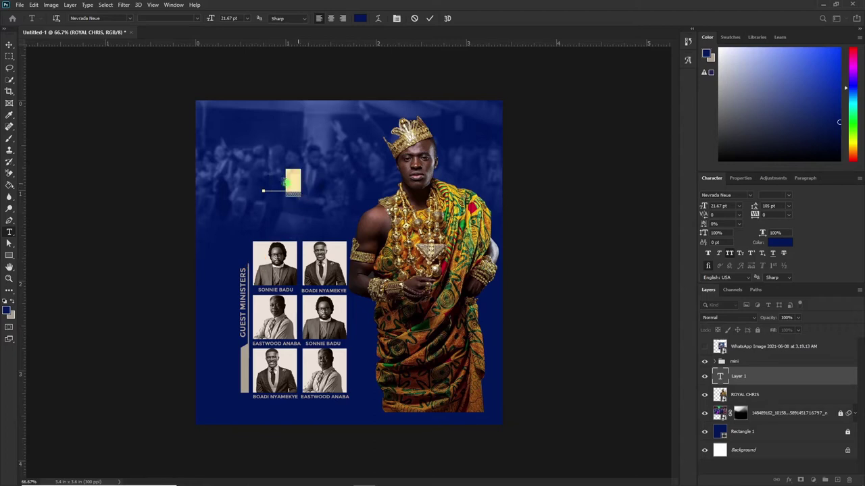
{"action": "left_click", "coordinate": [779, 242]}
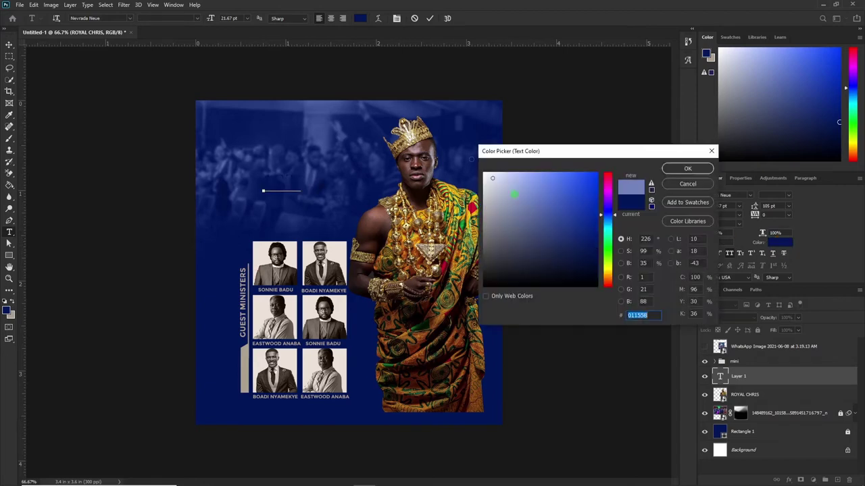
{"action": "left_click_drag", "start_coordinate": [532, 205], "coordinate": [483, 172]}
{"action": "left_click", "coordinate": [697, 169]}
Make the 'ST' letters superscript and lowercase so the text reads '1st'.
{"action": "double_click", "coordinate": [307, 180]}
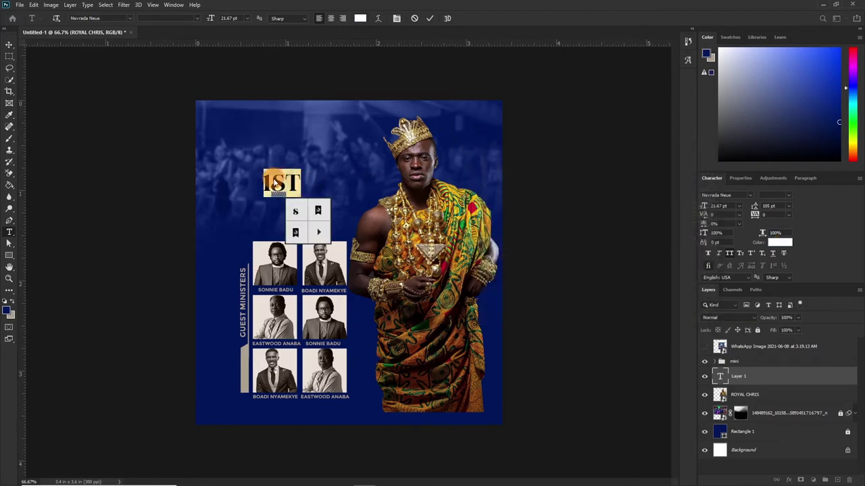
{"action": "left_click_drag", "start_coordinate": [288, 182], "coordinate": [277, 181]}
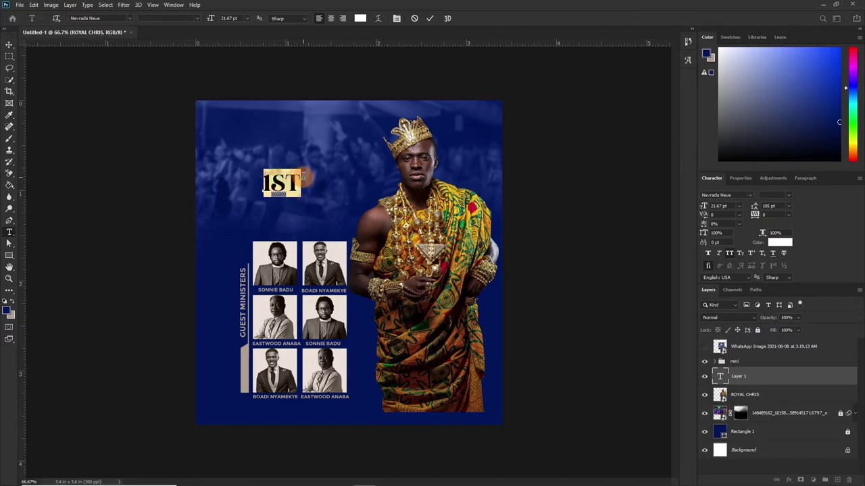
{"action": "left_click_drag", "start_coordinate": [318, 181], "coordinate": [271, 183]}
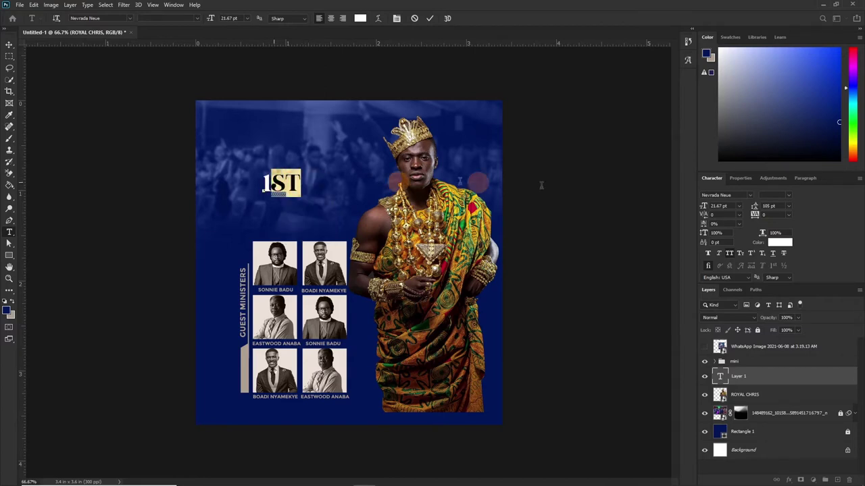
{"action": "left_click", "coordinate": [750, 254]}
{"action": "left_click", "coordinate": [731, 257]}
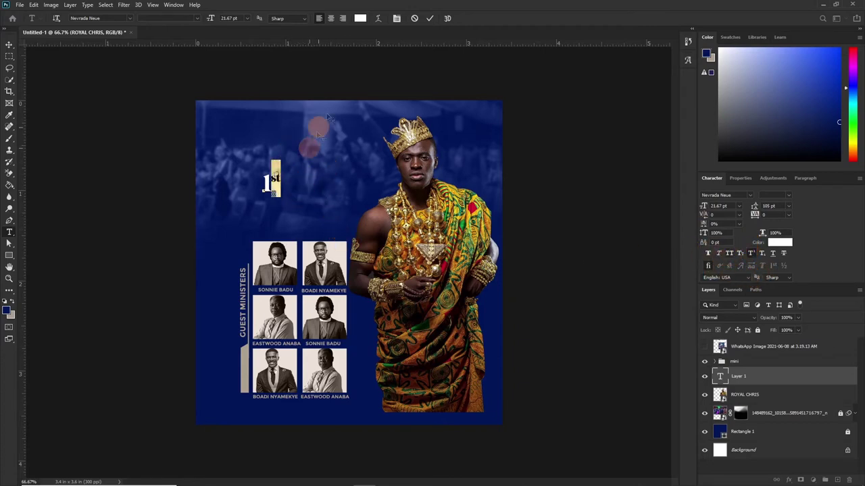
{"action": "left_click", "coordinate": [429, 18]}
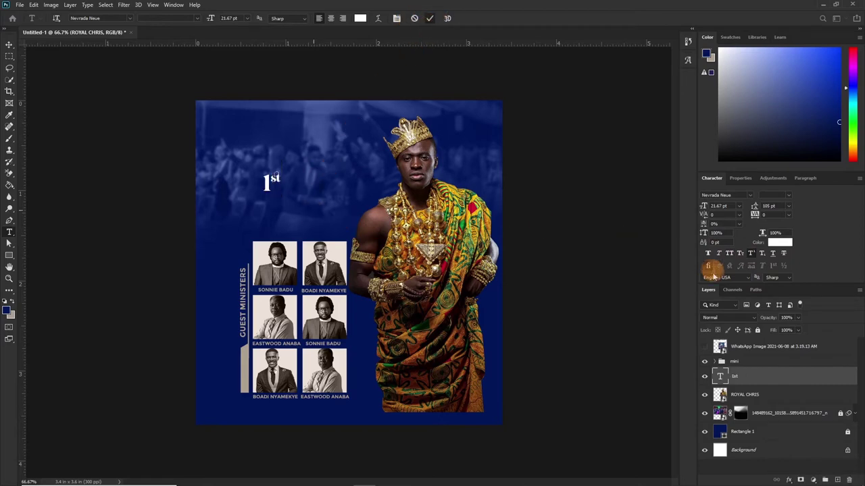
Scale the '1st' text much larger and lower it onto the top of the grid.
{"action": "key", "text": "v"}
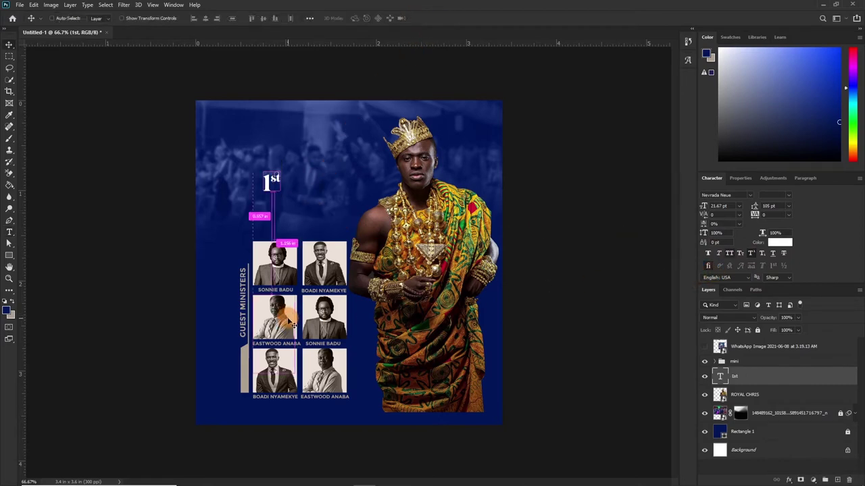
{"action": "key", "text": "ctrl+t"}
{"action": "left_click_drag", "start_coordinate": [282, 160], "coordinate": [312, 90]}
{"action": "left_click_drag", "start_coordinate": [273, 169], "coordinate": [260, 223]}
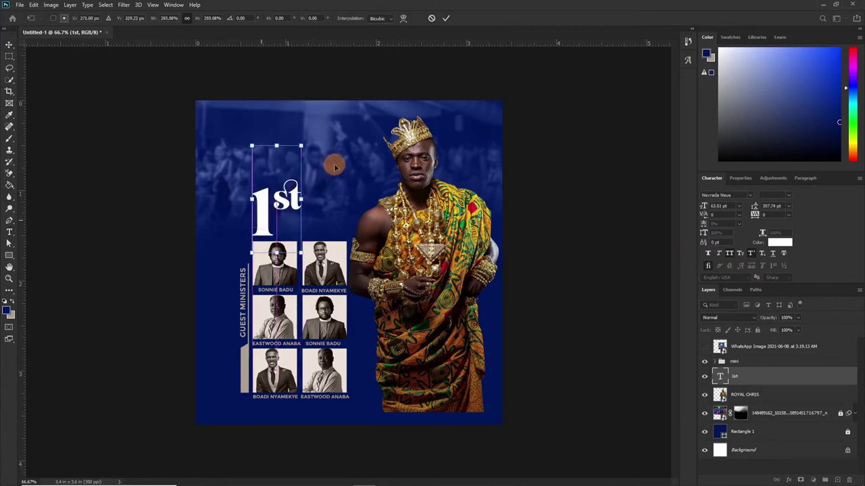
{"action": "left_click_drag", "start_coordinate": [302, 146], "coordinate": [349, 85]}
{"action": "left_click_drag", "start_coordinate": [323, 173], "coordinate": [323, 183]}
{"action": "left_click", "coordinate": [445, 18]}
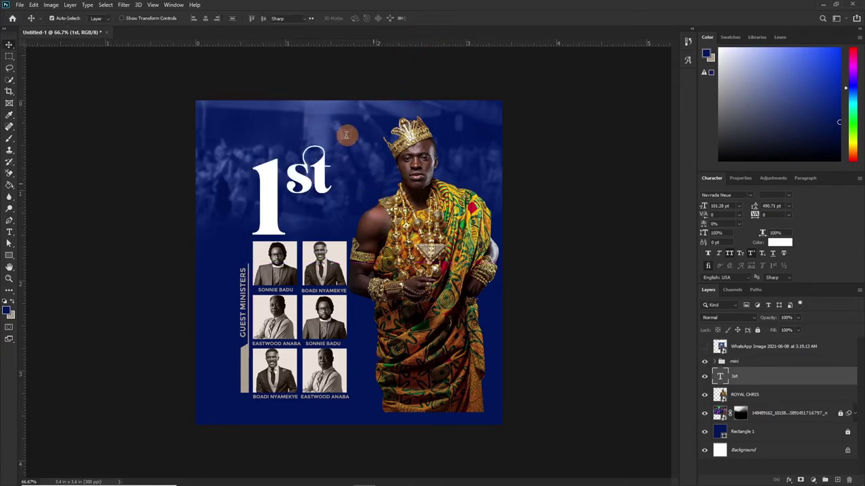
{"action": "key", "text": "t"}
{"action": "left_click", "coordinate": [343, 213]}
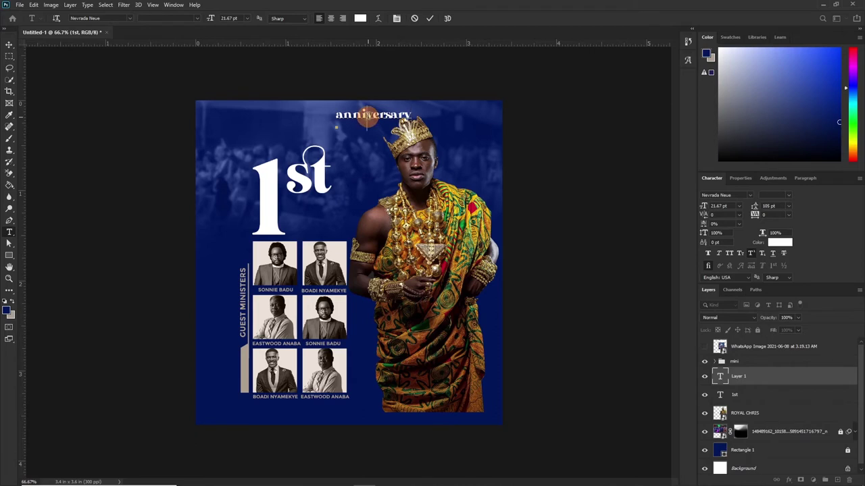
Set the 'anni versary' text to about 70 pt with tighter leading and commit it.
{"action": "left_click_drag", "start_coordinate": [367, 116], "coordinate": [338, 247]}
{"action": "left_click_drag", "start_coordinate": [366, 116], "coordinate": [376, 139]}
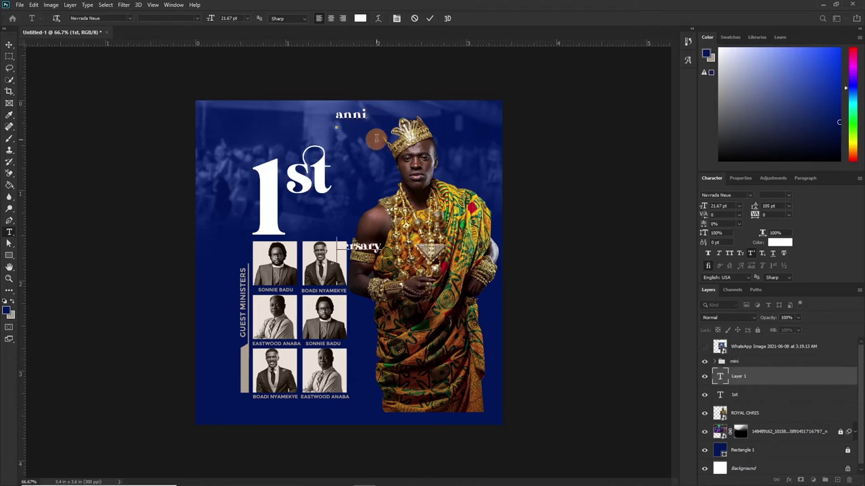
{"action": "key", "text": "ctrl+a"}
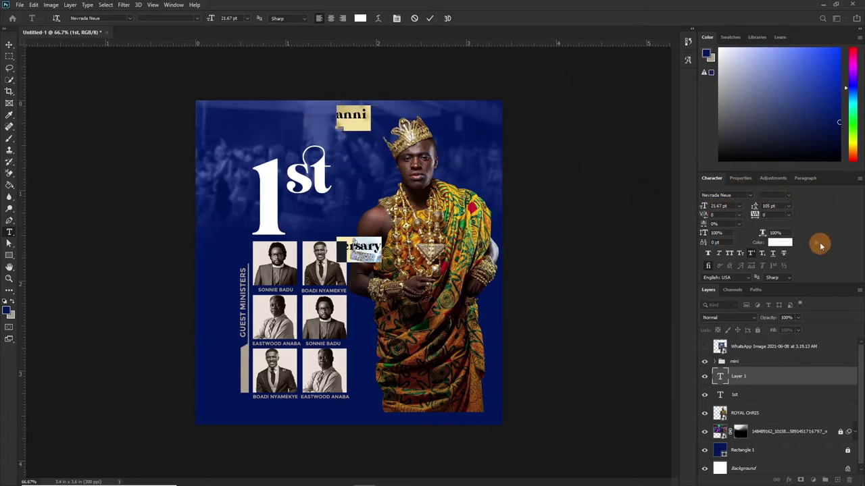
{"action": "left_click", "coordinate": [788, 205]}
{"action": "left_click", "coordinate": [782, 214]}
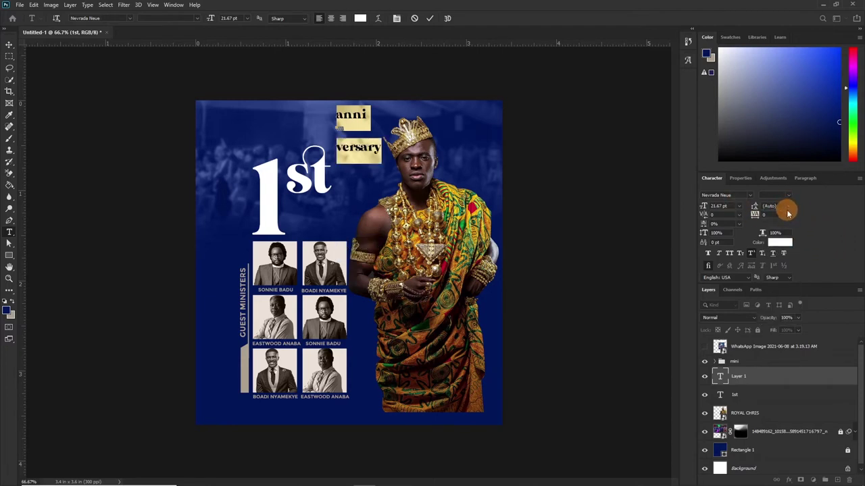
{"action": "left_click", "coordinate": [788, 206]}
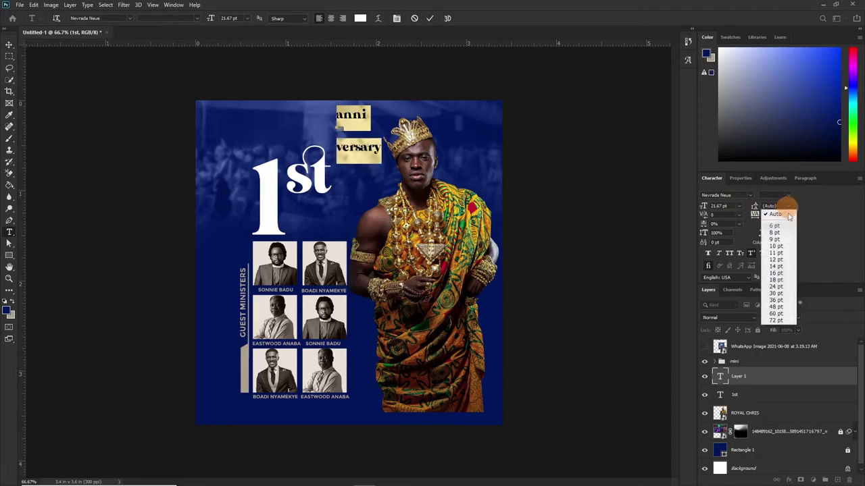
{"action": "left_click", "coordinate": [782, 280]}
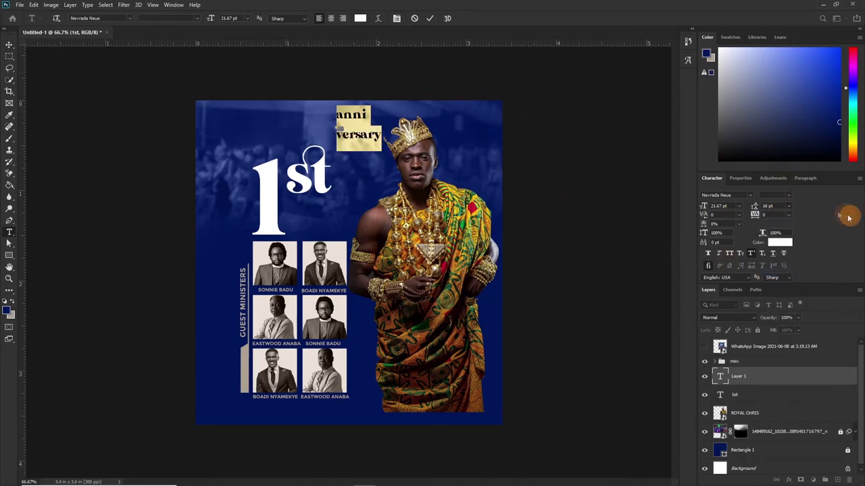
{"action": "left_click_drag", "start_coordinate": [701, 208], "coordinate": [723, 210]}
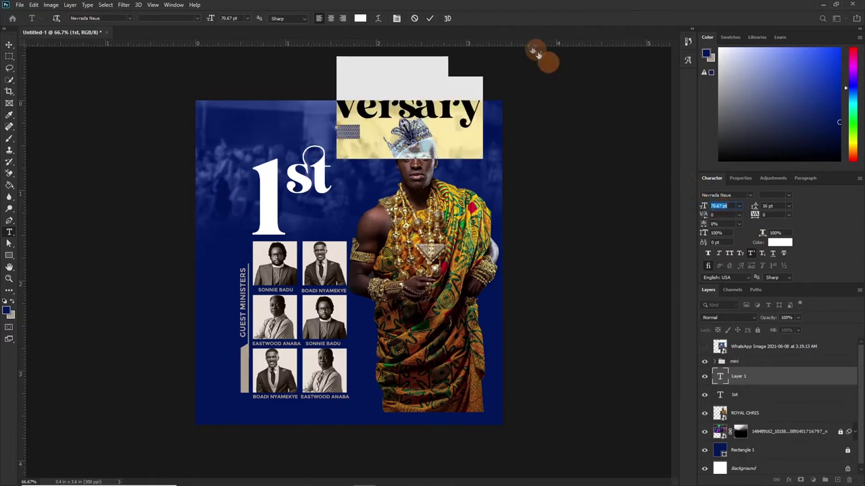
{"action": "left_click", "coordinate": [432, 19]}
Move 'anni versary' onto the 1st area with 'versary' dropped below 'anni'.
{"action": "key", "text": "v"}
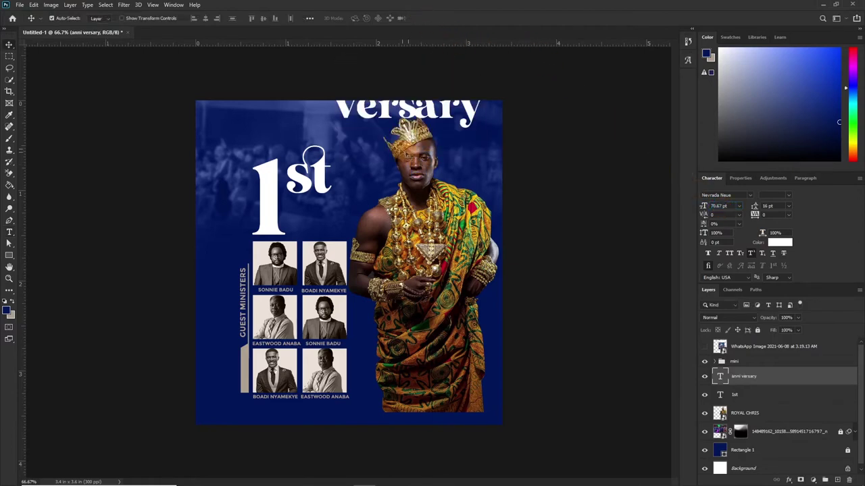
{"action": "left_click_drag", "start_coordinate": [401, 146], "coordinate": [354, 248]}
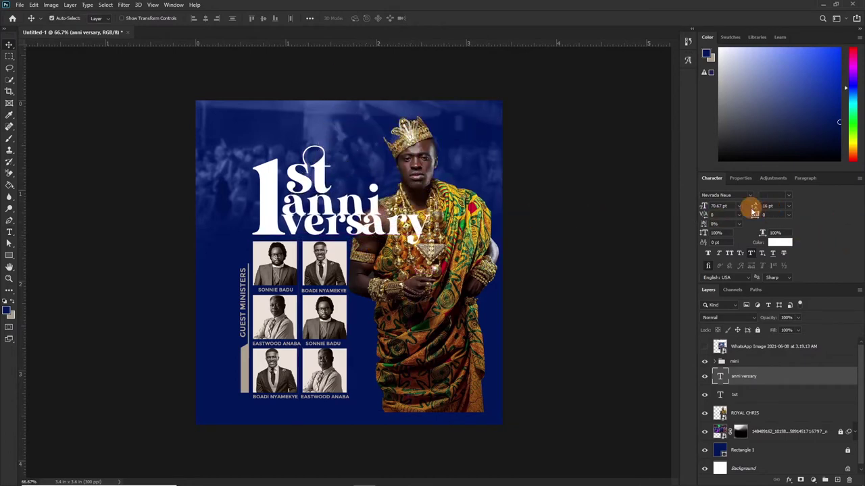
{"action": "left_click_drag", "start_coordinate": [753, 206], "coordinate": [720, 213]}
{"action": "left_click_drag", "start_coordinate": [327, 206], "coordinate": [324, 199]}
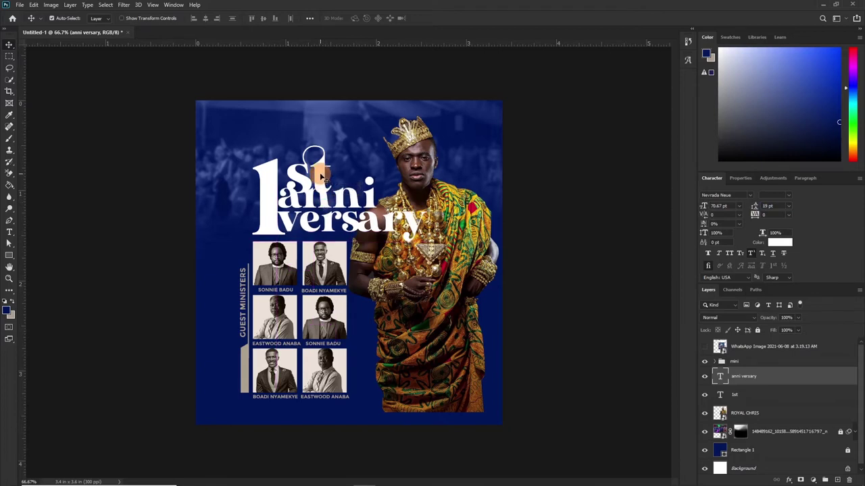
Remove the 'st' letters from the 1st text, leaving just the big '1'.
{"action": "double_click", "coordinate": [318, 172]}
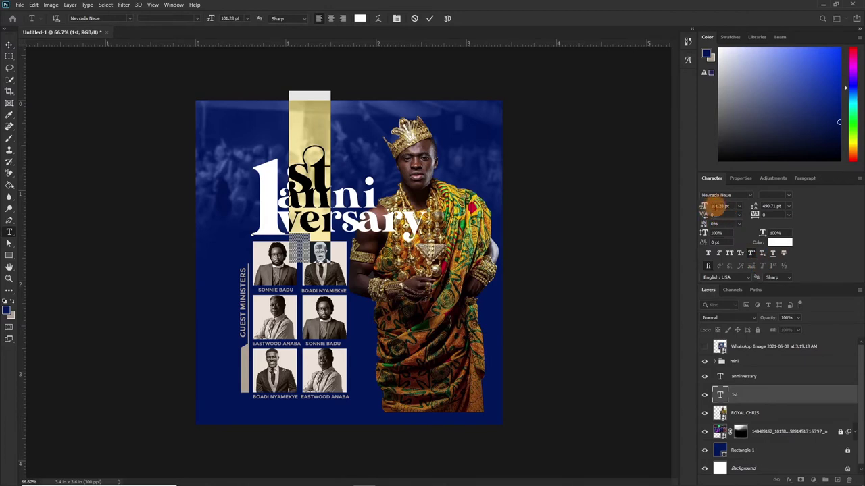
{"action": "left_click_drag", "start_coordinate": [705, 207], "coordinate": [710, 212]}
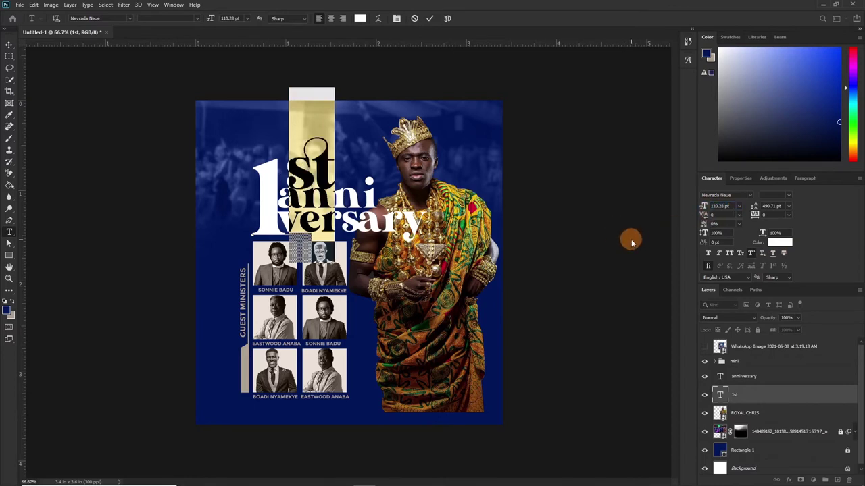
{"action": "left_click_drag", "start_coordinate": [631, 240], "coordinate": [463, 93]}
{"action": "left_click", "coordinate": [429, 19]}
Create a separate 'st' text layer above the 1 and scale it up.
{"action": "left_click", "coordinate": [288, 116]}
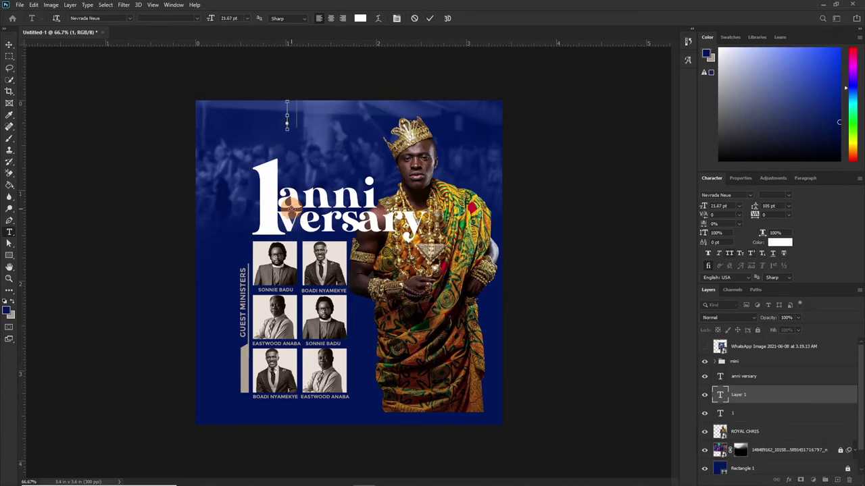
{"action": "type", "text": "st"}
{"action": "left_click", "coordinate": [431, 18]}
{"action": "key", "text": "v"}
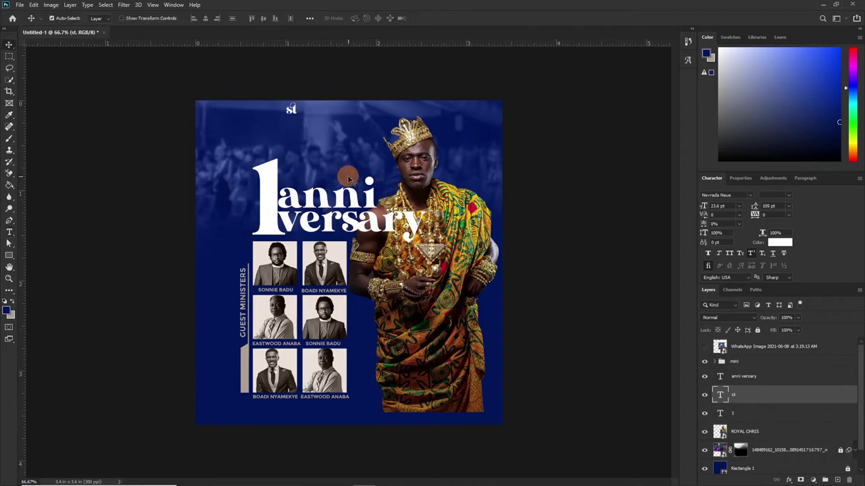
{"action": "key", "text": "ctrl+t"}
{"action": "left_click_drag", "start_coordinate": [295, 114], "coordinate": [313, 159]}
{"action": "left_click", "coordinate": [352, 183]}
Set 'anni versary' and 'st' to 70 pt and stack them together beside the 1.
{"action": "left_click", "coordinate": [352, 194]}
{"action": "left_click", "coordinate": [721, 206]}
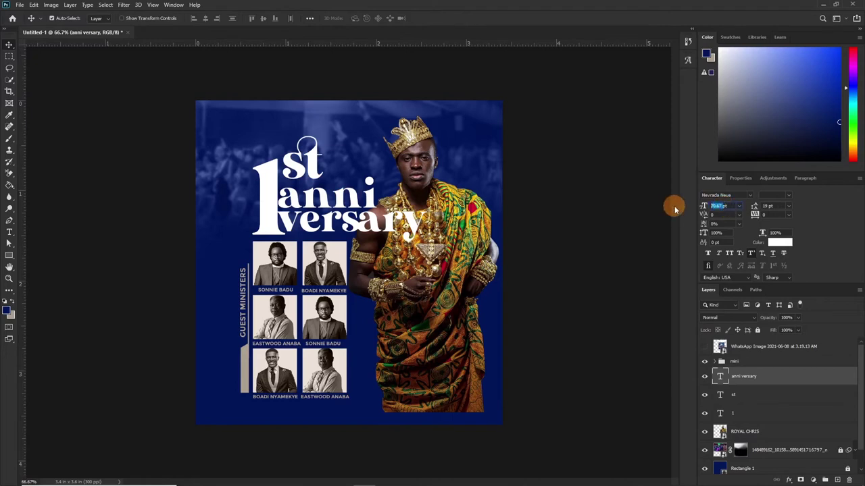
{"action": "type", "text": "70pt"}
{"action": "key", "text": "Return"}
{"action": "left_click", "coordinate": [308, 174]}
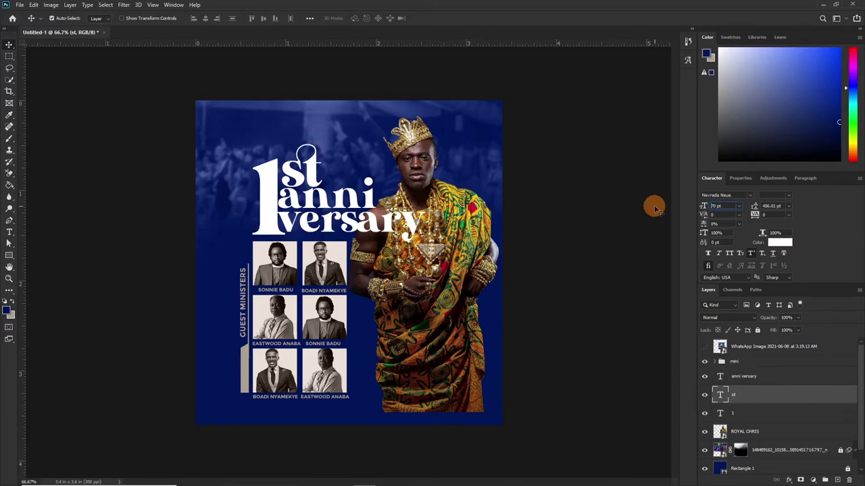
{"action": "key", "text": "Return"}
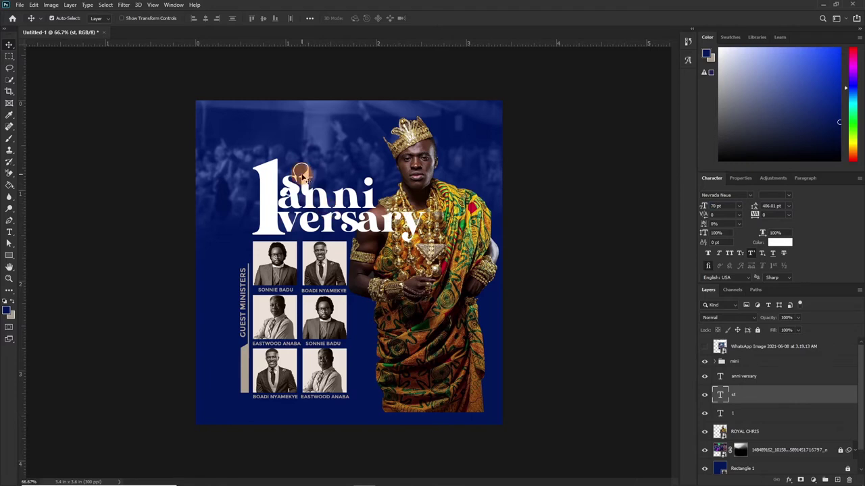
{"action": "left_click_drag", "start_coordinate": [302, 174], "coordinate": [304, 182]}
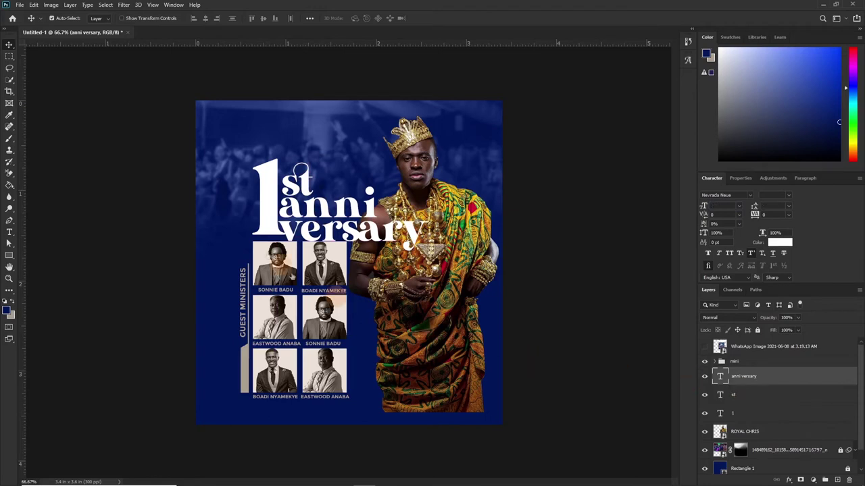
{"action": "key", "text": "shift+alt+bracketleft"}
{"action": "left_click_drag", "start_coordinate": [336, 228], "coordinate": [337, 210]}
{"action": "left_click", "coordinate": [263, 209], "text": "ctrl"}
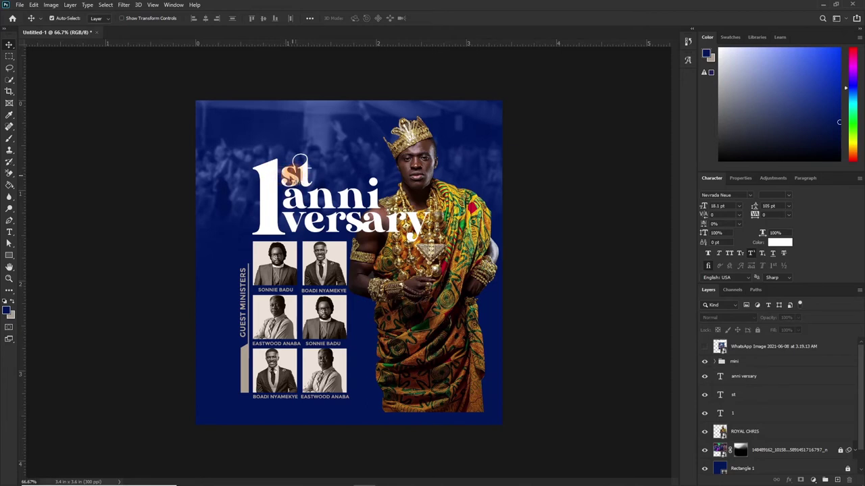
Open Layer Style for the big '1' layer and move the dialog aside.
{"action": "left_click", "coordinate": [273, 184]}
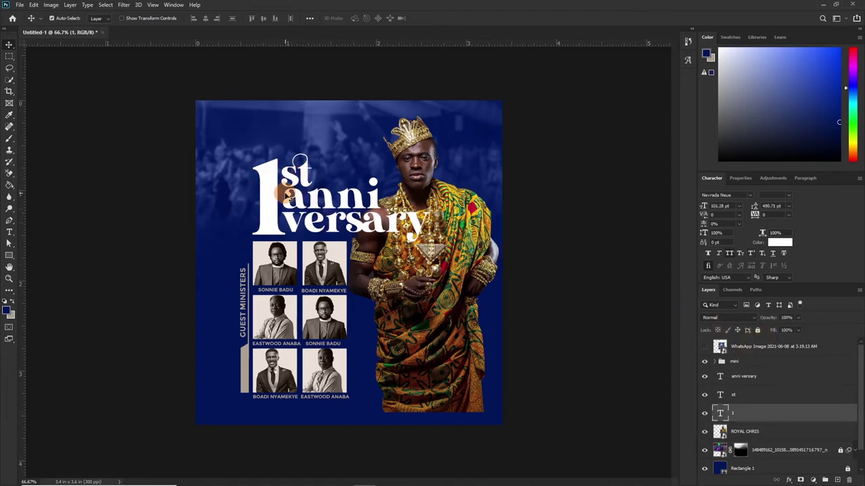
{"action": "left_click", "coordinate": [773, 419]}
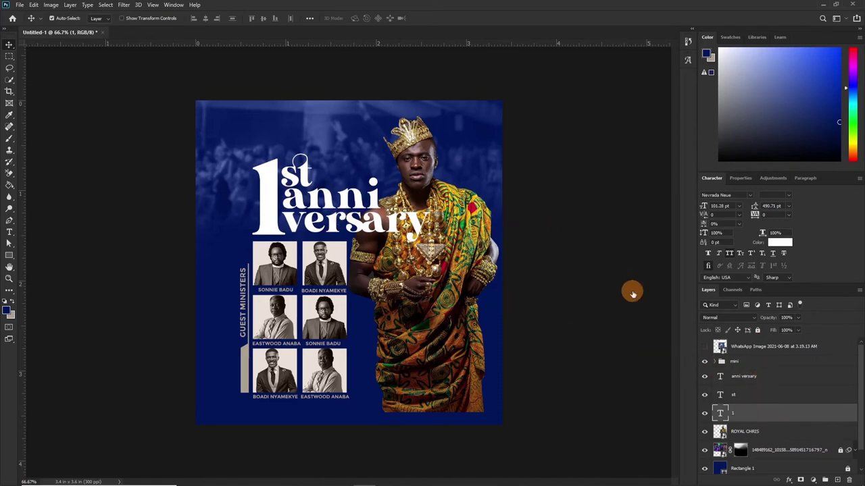
{"action": "left_click_drag", "start_coordinate": [560, 77], "coordinate": [404, 79]}
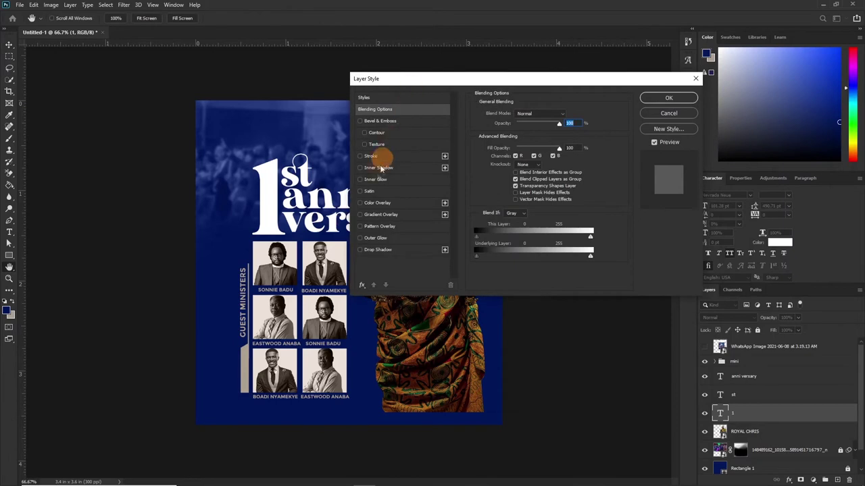
Give the big '1' a Gradient Overlay from dark tan #806844 to light cream #eaddae.
{"action": "left_click", "coordinate": [360, 214]}
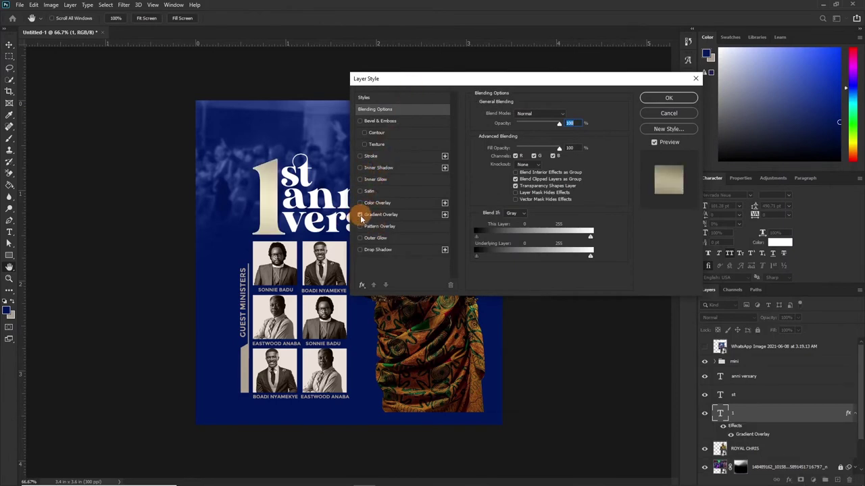
{"action": "left_click", "coordinate": [380, 215]}
{"action": "left_click", "coordinate": [525, 134]}
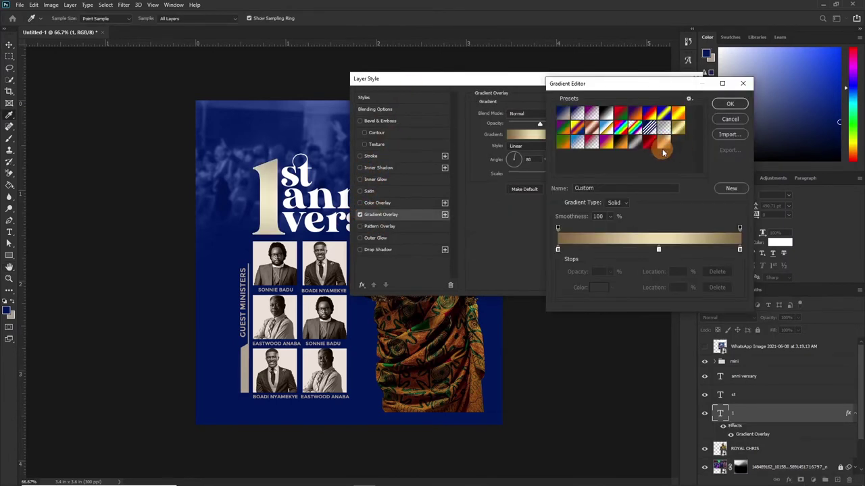
{"action": "left_click", "coordinate": [558, 248]}
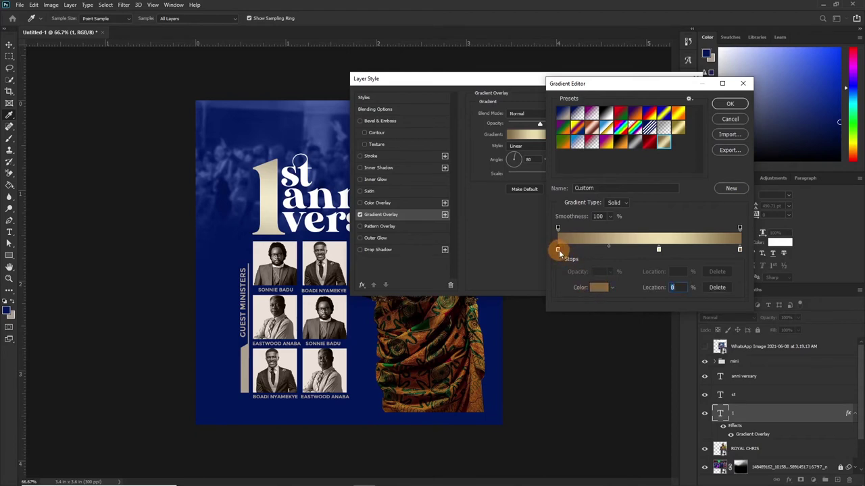
{"action": "left_click", "coordinate": [599, 287]}
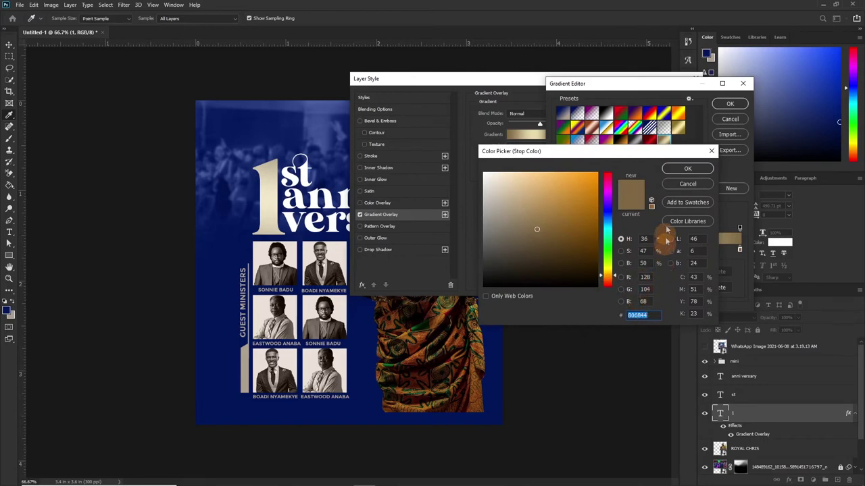
{"action": "left_click", "coordinate": [686, 170]}
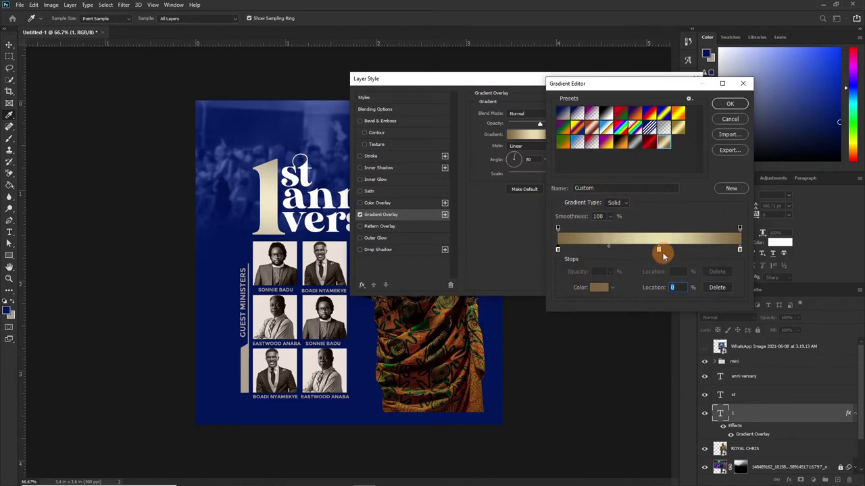
{"action": "left_click", "coordinate": [606, 289]}
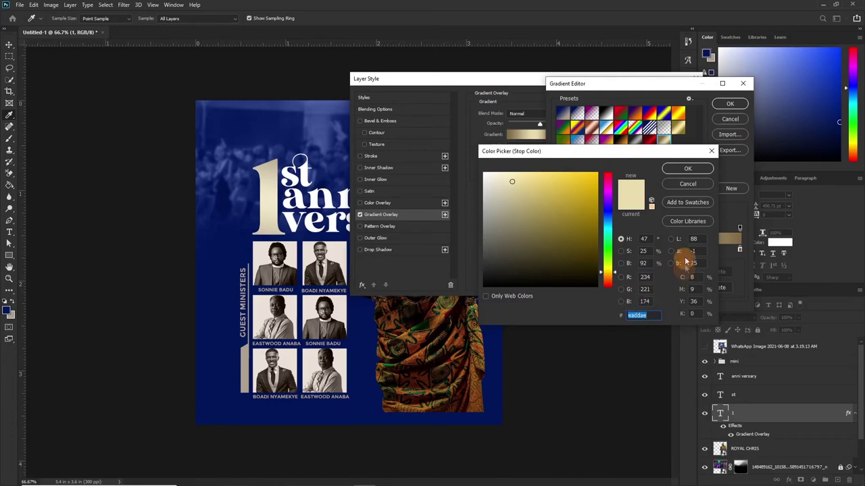
{"action": "left_click", "coordinate": [687, 168]}
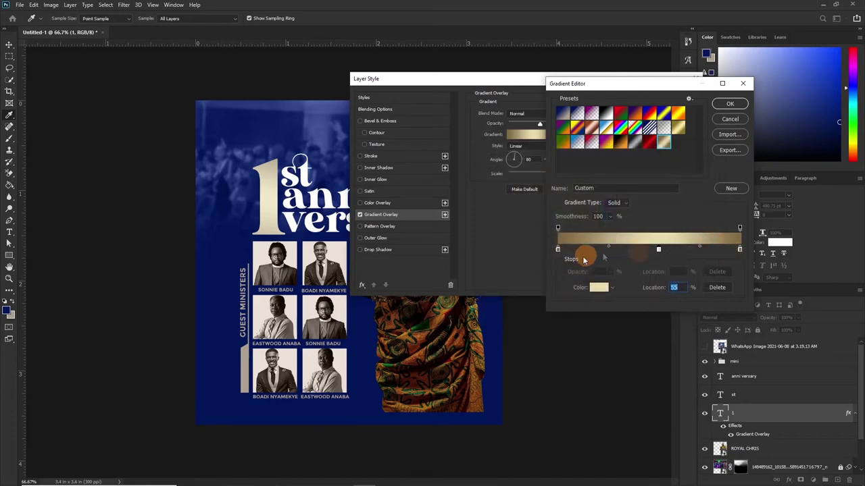
{"action": "left_click", "coordinate": [729, 104]}
{"action": "left_click", "coordinate": [729, 104]}
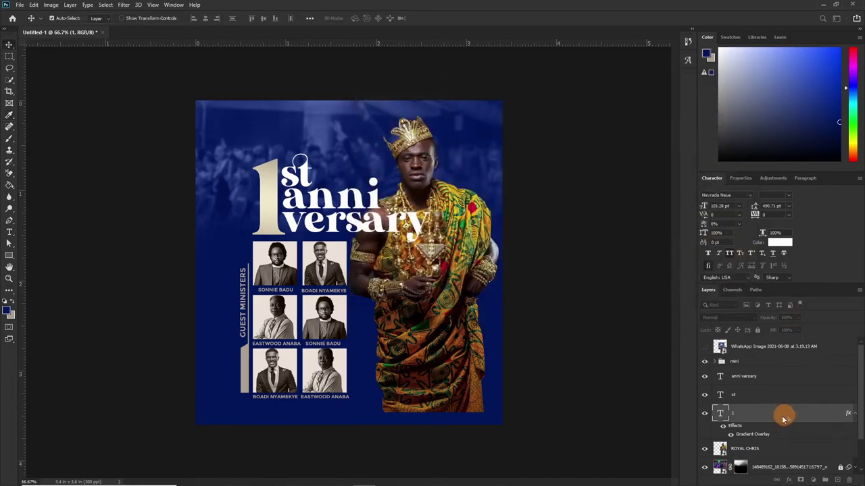
Raise the 1's Gradient Overlay opacity to 100%.
{"action": "right_click", "coordinate": [781, 433]}
{"action": "left_click", "coordinate": [754, 421]}
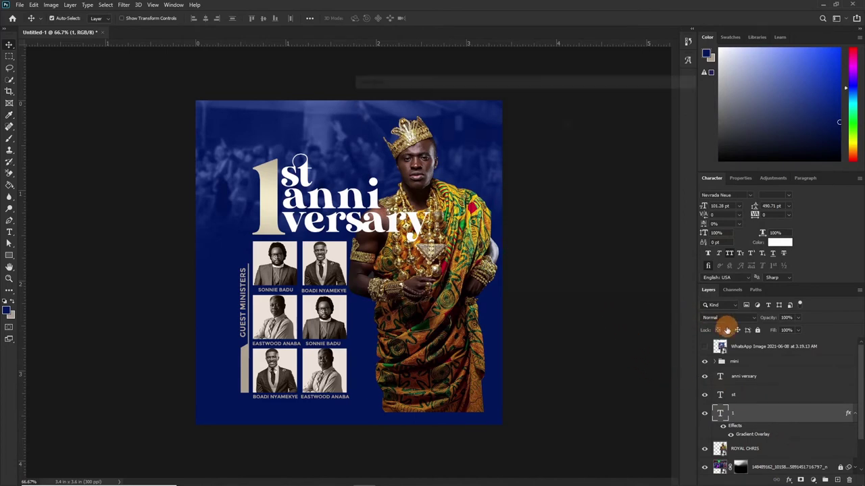
{"action": "double_click", "coordinate": [752, 434]}
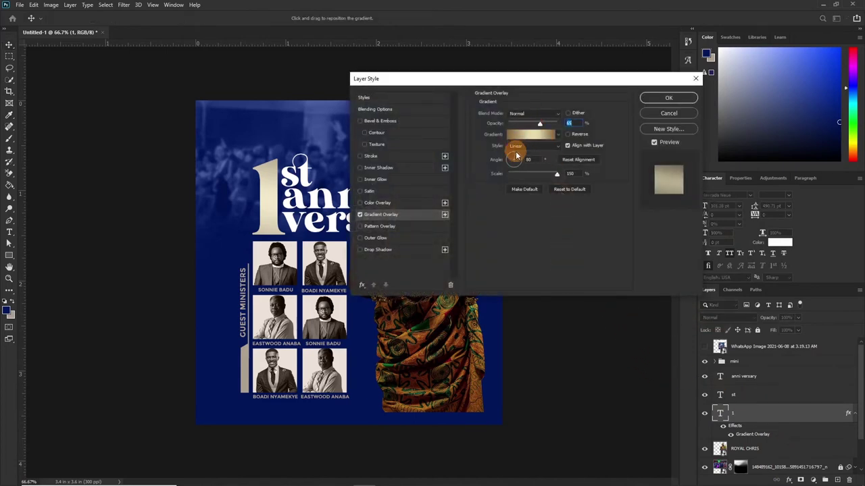
{"action": "left_click_drag", "start_coordinate": [538, 123], "coordinate": [572, 121]}
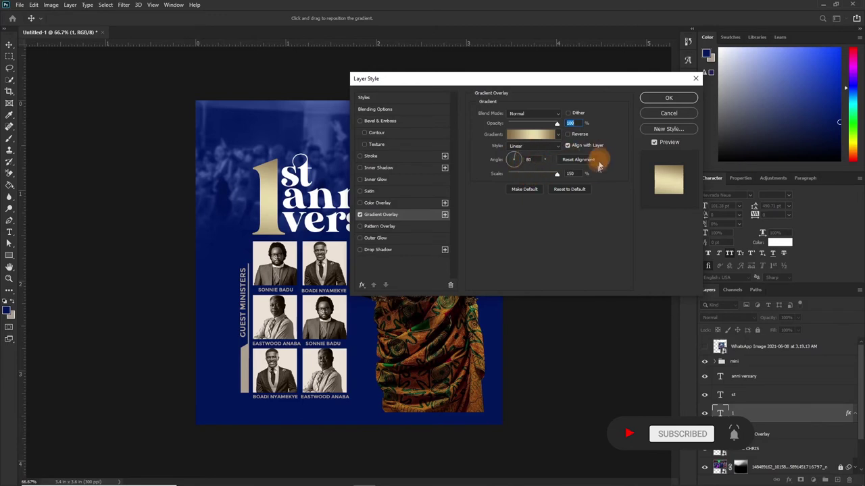
{"action": "left_click", "coordinate": [652, 100]}
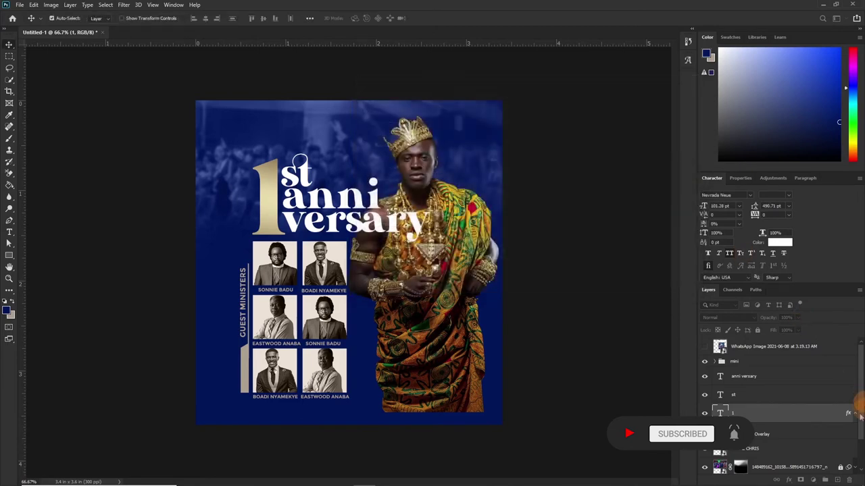
Copy the 1's gold gradient layer style and paste it onto the 'st' layer.
{"action": "left_click_drag", "start_coordinate": [766, 436], "coordinate": [789, 435]}
{"action": "right_click", "coordinate": [782, 436]}
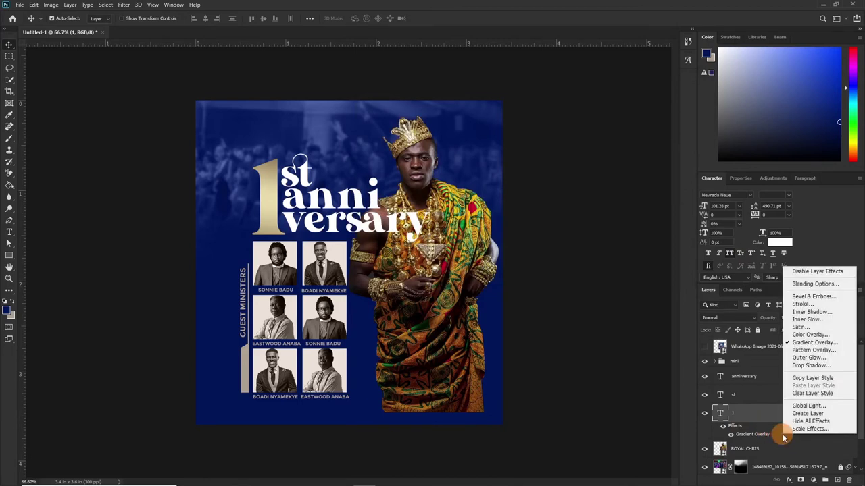
{"action": "left_click", "coordinate": [801, 379]}
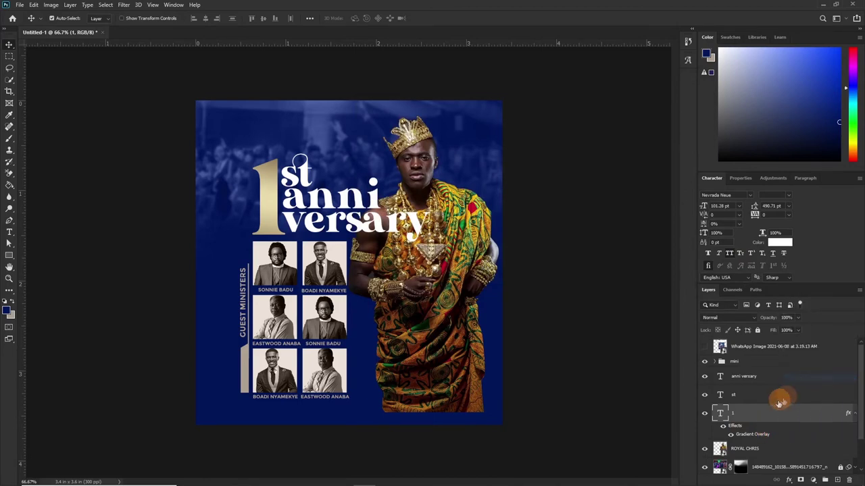
{"action": "left_click", "coordinate": [757, 397]}
{"action": "right_click", "coordinate": [756, 398]}
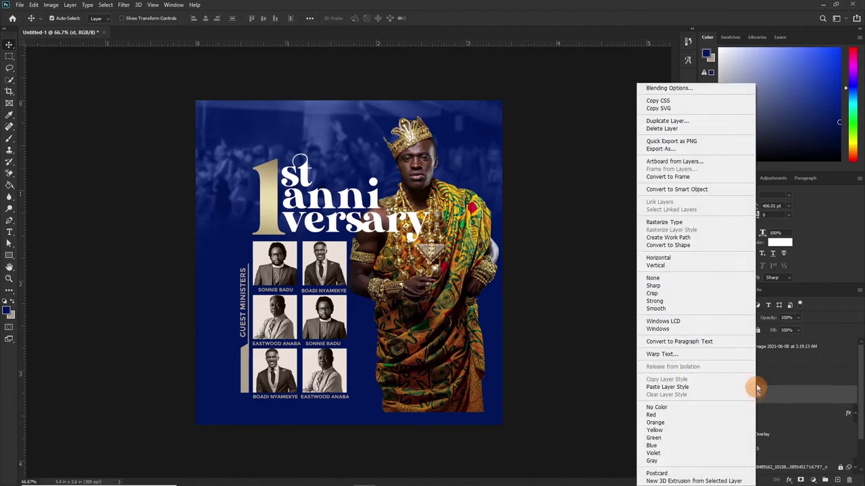
{"action": "left_click", "coordinate": [666, 387]}
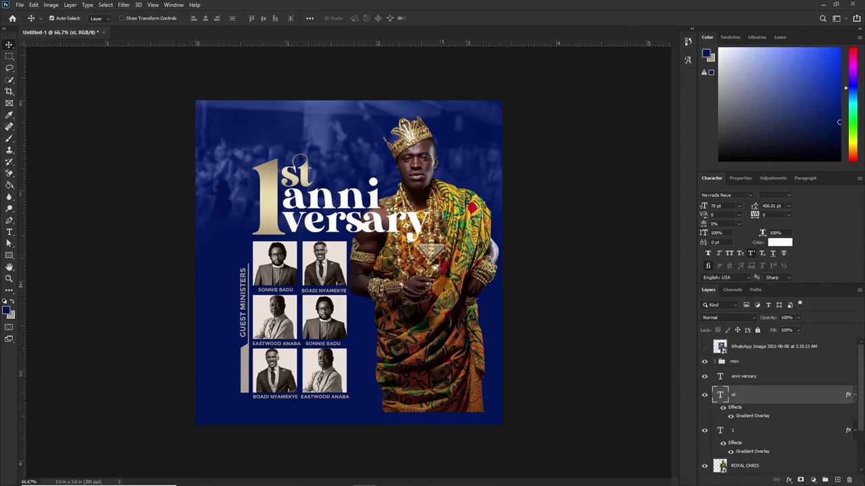
{"action": "left_click", "coordinate": [442, 287]}
{"action": "scroll", "coordinate": [744, 392], "scroll_direction": "down", "scroll_amount": 3}
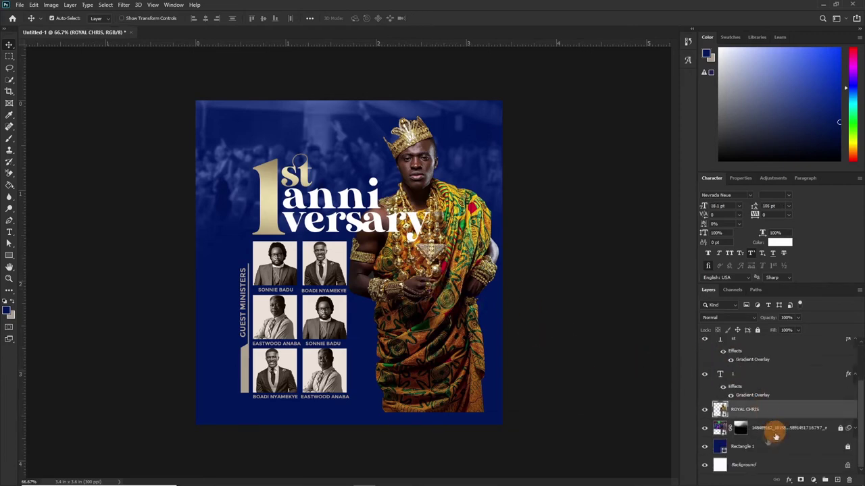
Add a layer mask to ROYAL CHRIS and set a soft brush to about 39% opacity.
{"action": "left_click", "coordinate": [800, 481]}
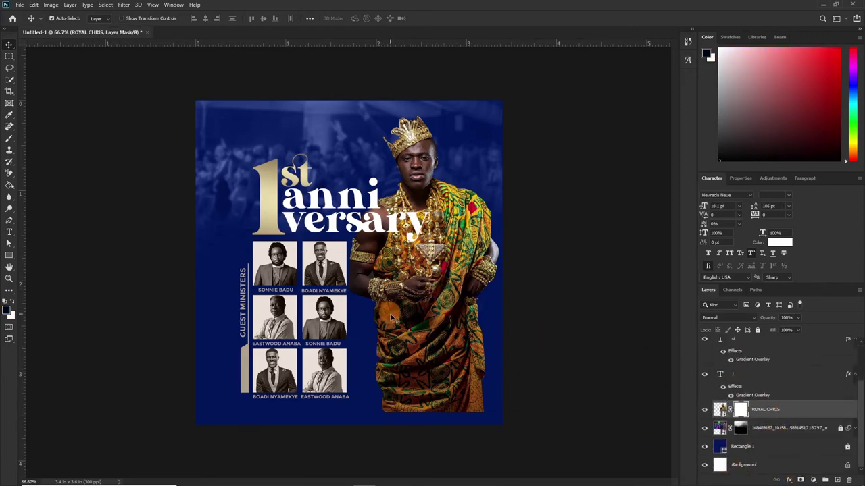
{"action": "key", "text": "b"}
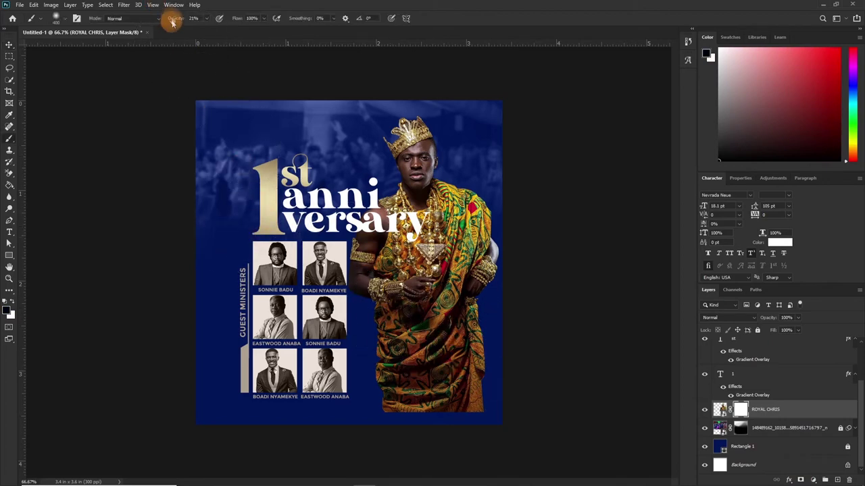
{"action": "left_click_drag", "start_coordinate": [177, 21], "coordinate": [66, 25]}
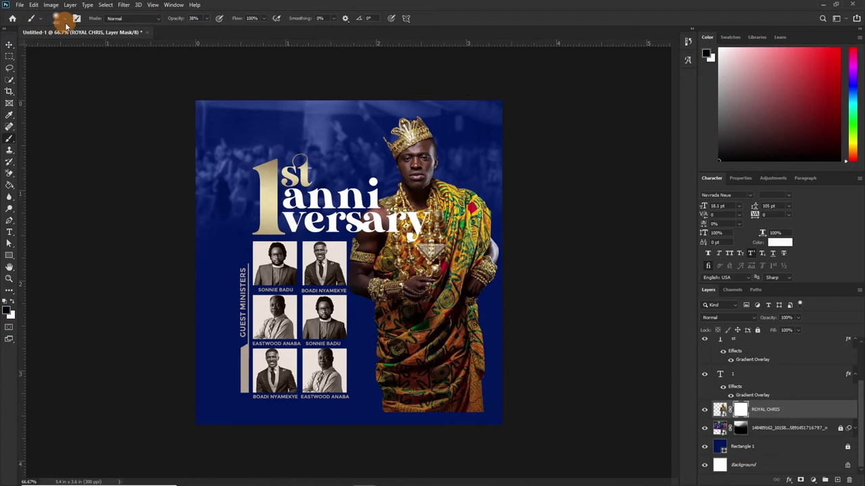
{"action": "left_click", "coordinate": [63, 19]}
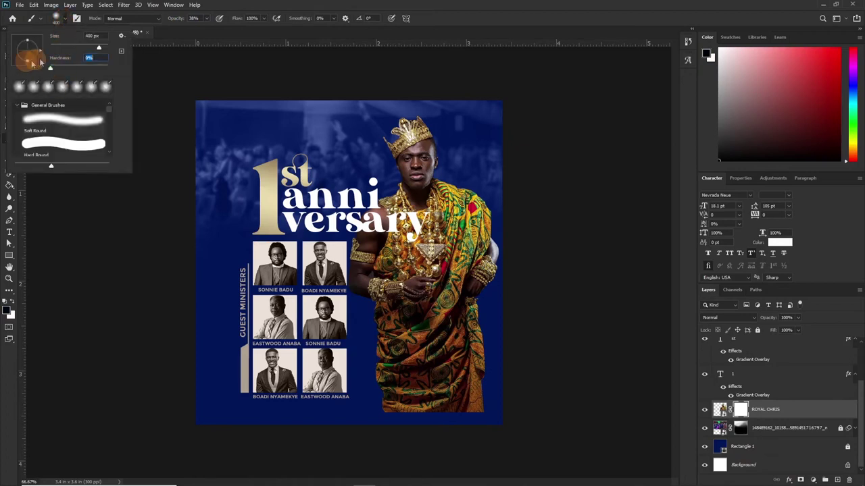
{"action": "left_click_drag", "start_coordinate": [177, 20], "coordinate": [179, 22]}
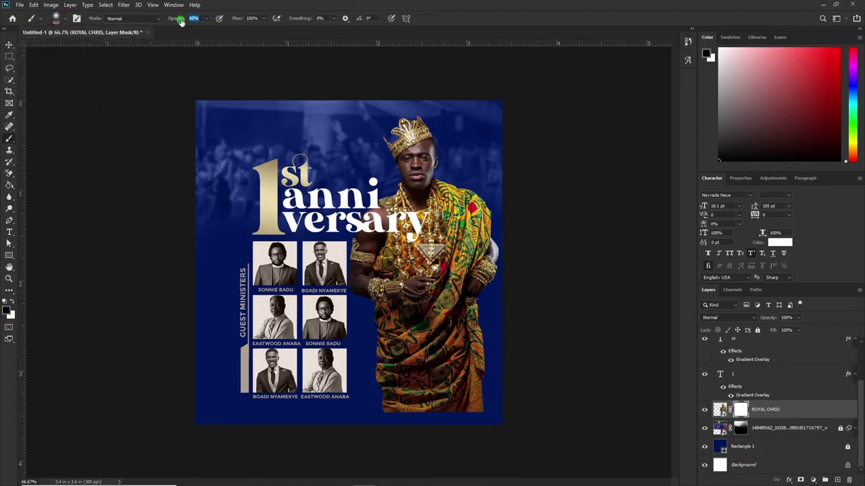
Paint black over the lower robe, then restore the arm and some right robe in white.
{"action": "mouse_move", "coordinate": [464, 391]}
{"action": "left_mouse_down"}
{"action": "mouse_move", "coordinate": [448, 412]}
{"action": "mouse_move", "coordinate": [491, 419]}
{"action": "mouse_move", "coordinate": [358, 432]}
{"action": "mouse_move", "coordinate": [271, 398]}
{"action": "left_mouse_up"}
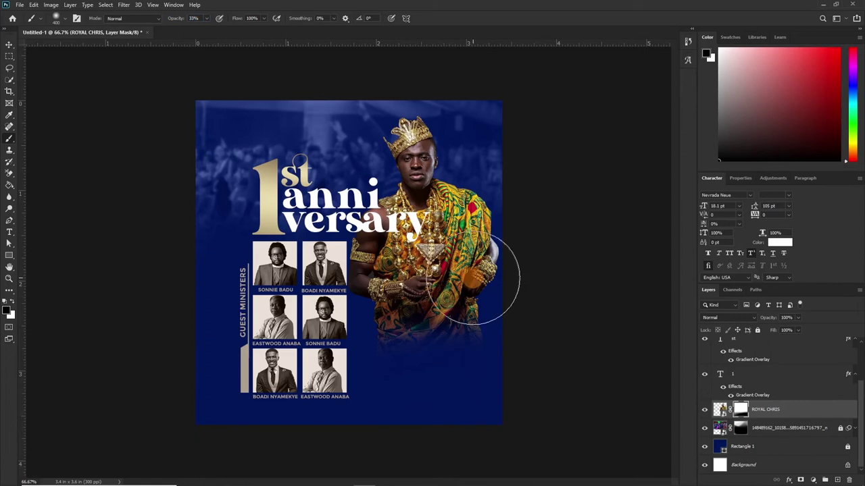
{"action": "mouse_move", "coordinate": [482, 270]}
{"action": "left_mouse_down"}
{"action": "mouse_move", "coordinate": [265, 298]}
{"action": "mouse_move", "coordinate": [421, 246]}
{"action": "mouse_move", "coordinate": [411, 254]}
{"action": "mouse_move", "coordinate": [491, 289]}
{"action": "mouse_move", "coordinate": [425, 265]}
{"action": "mouse_move", "coordinate": [508, 252]}
{"action": "mouse_move", "coordinate": [415, 332]}
{"action": "left_mouse_up"}
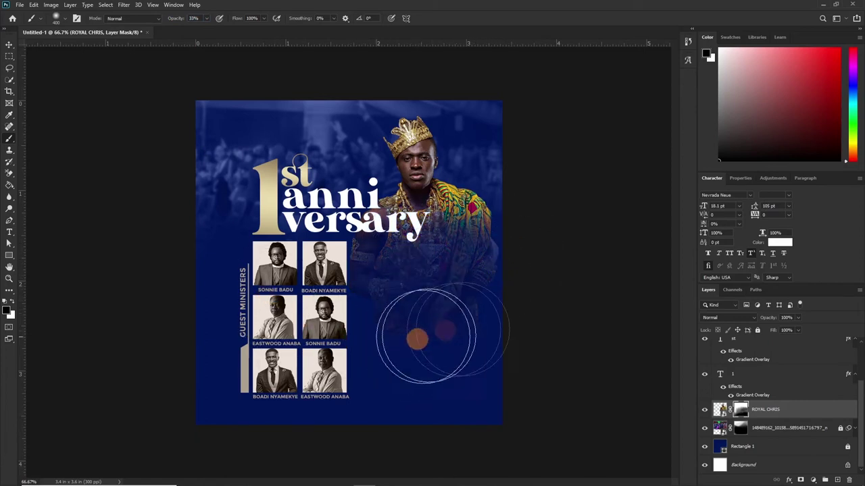
{"action": "mouse_move", "coordinate": [485, 391]}
{"action": "left_mouse_down"}
{"action": "mouse_move", "coordinate": [351, 317]}
{"action": "mouse_move", "coordinate": [393, 323]}
{"action": "mouse_move", "coordinate": [392, 346]}
{"action": "mouse_move", "coordinate": [380, 328]}
{"action": "mouse_move", "coordinate": [440, 300]}
{"action": "mouse_move", "coordinate": [398, 255]}
{"action": "mouse_move", "coordinate": [476, 364]}
{"action": "mouse_move", "coordinate": [465, 354]}
{"action": "mouse_move", "coordinate": [499, 296]}
{"action": "mouse_move", "coordinate": [347, 415]}
{"action": "mouse_move", "coordinate": [389, 395]}
{"action": "mouse_move", "coordinate": [408, 345]}
{"action": "left_mouse_up"}
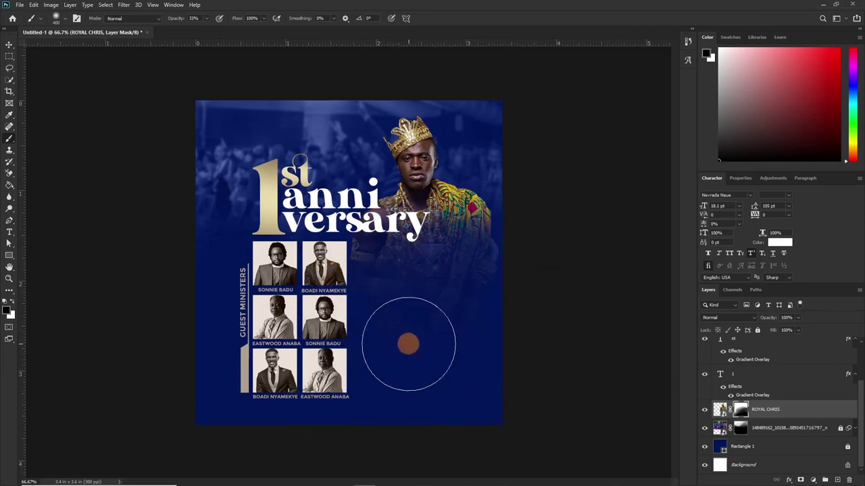
{"action": "key", "text": "bracketleft"}
{"action": "key", "text": "bracketleft"}
{"action": "key", "text": "bracketleft"}
{"action": "key", "text": "bracketleft"}
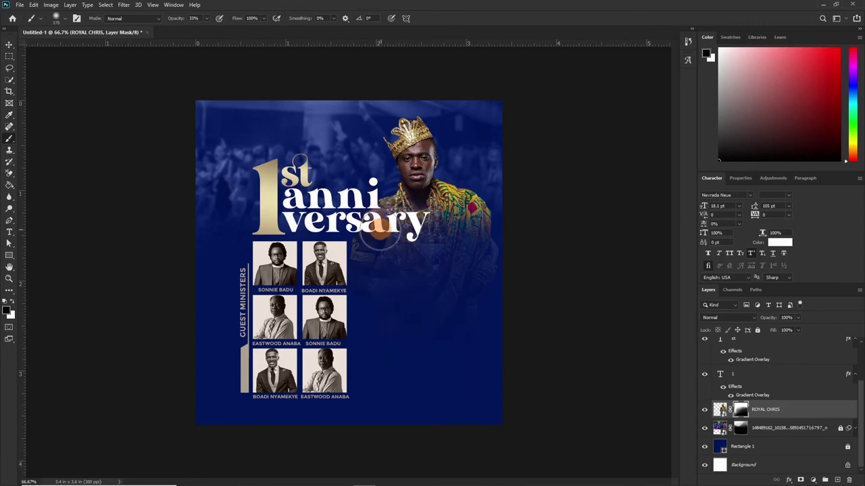
{"action": "key", "text": "x"}
{"action": "left_click_drag", "start_coordinate": [379, 229], "coordinate": [439, 216]}
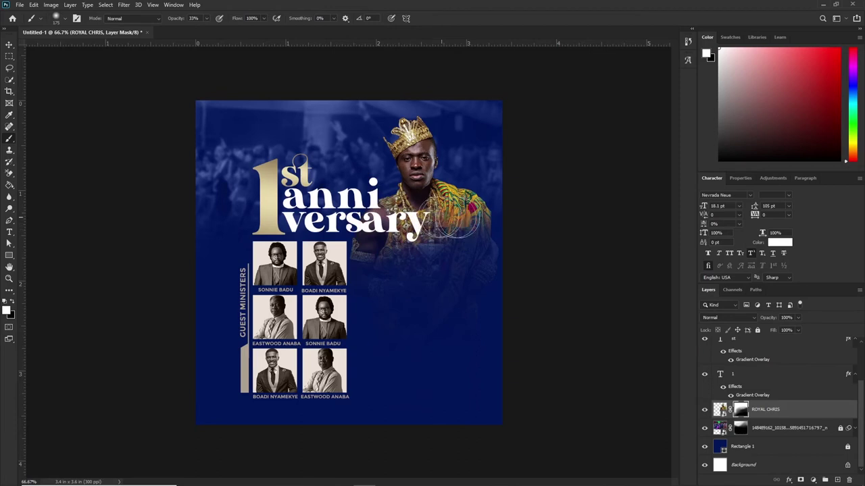
{"action": "left_click_drag", "start_coordinate": [385, 281], "coordinate": [366, 297]}
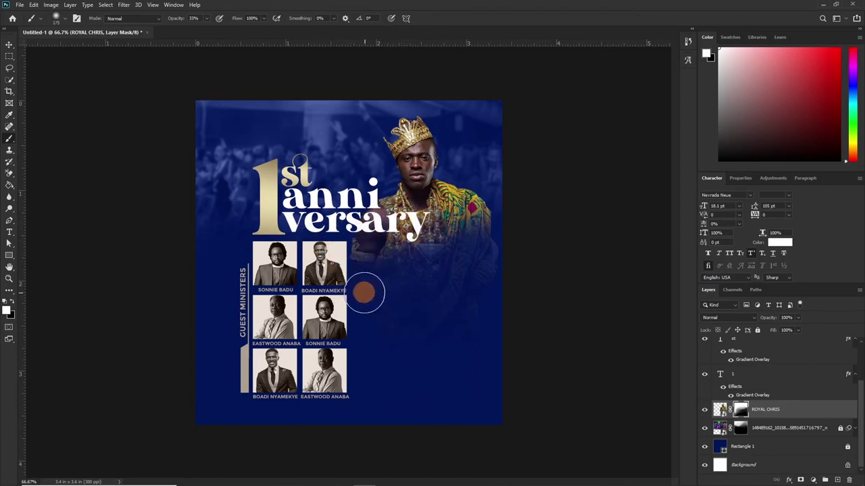
Fade the robe beside the photo grid at 24% opacity, then paint at full strength.
{"action": "key", "text": "x"}
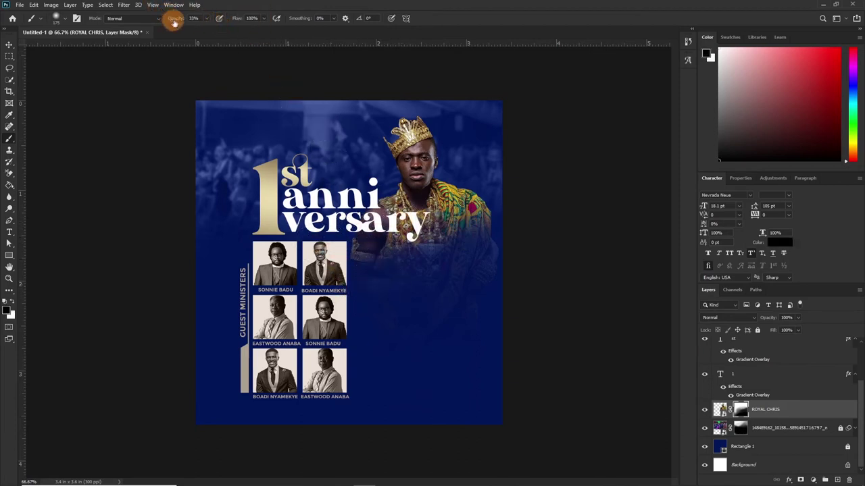
{"action": "left_click_drag", "start_coordinate": [172, 19], "coordinate": [169, 19]}
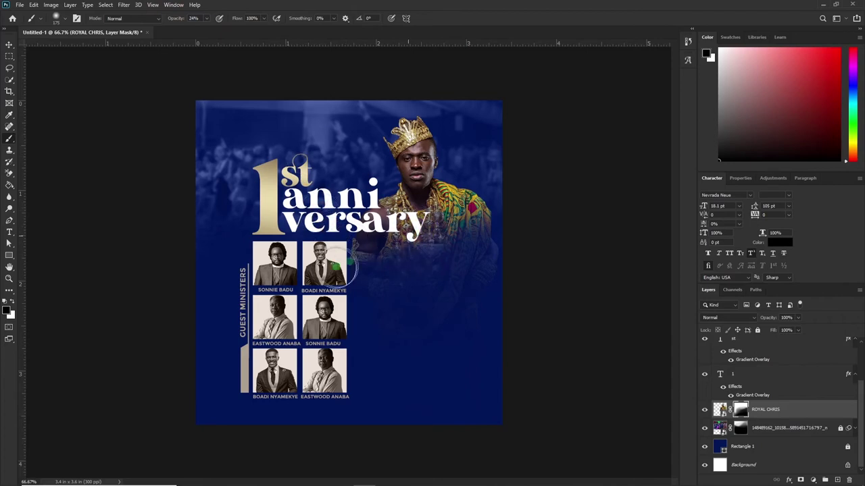
{"action": "mouse_move", "coordinate": [406, 249]}
{"action": "left_mouse_down"}
{"action": "mouse_move", "coordinate": [367, 261]}
{"action": "mouse_move", "coordinate": [386, 271]}
{"action": "left_mouse_up"}
{"action": "left_click", "coordinate": [352, 328]}
{"action": "left_click_drag", "start_coordinate": [353, 336], "coordinate": [400, 291]}
{"action": "key", "text": "1"}
{"action": "key", "text": "1"}
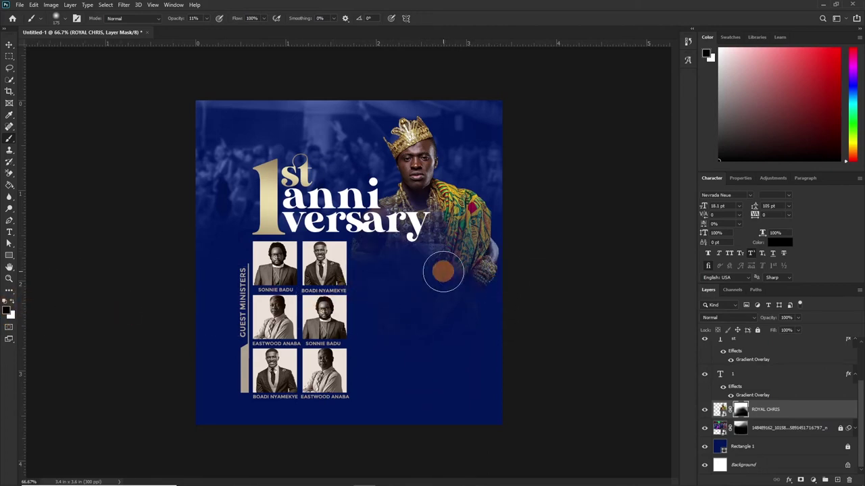
{"action": "mouse_move", "coordinate": [443, 272]}
{"action": "left_mouse_down"}
{"action": "mouse_move", "coordinate": [498, 257]}
{"action": "mouse_move", "coordinate": [446, 304]}
{"action": "mouse_move", "coordinate": [399, 270]}
{"action": "left_mouse_up"}
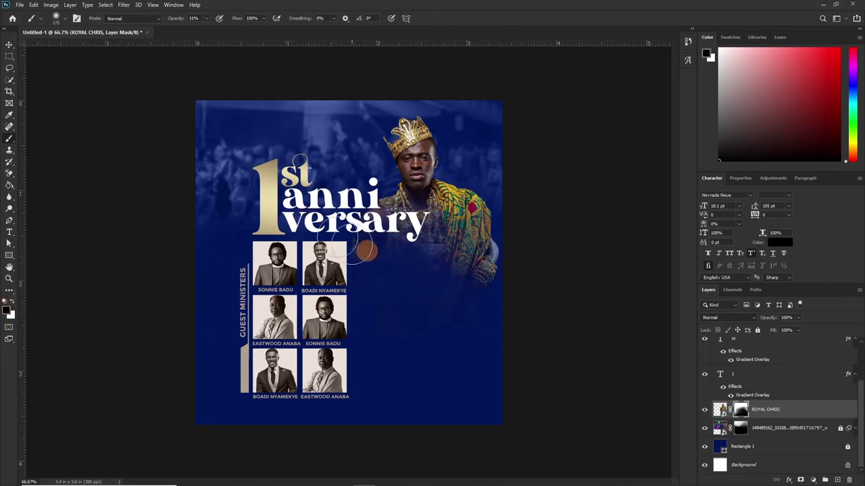
{"action": "left_click_drag", "start_coordinate": [173, 20], "coordinate": [218, 31]}
{"action": "mouse_move", "coordinate": [494, 259]}
{"action": "left_mouse_down"}
{"action": "mouse_move", "coordinate": [478, 283]}
{"action": "mouse_move", "coordinate": [505, 260]}
{"action": "mouse_move", "coordinate": [386, 318]}
{"action": "left_mouse_up"}
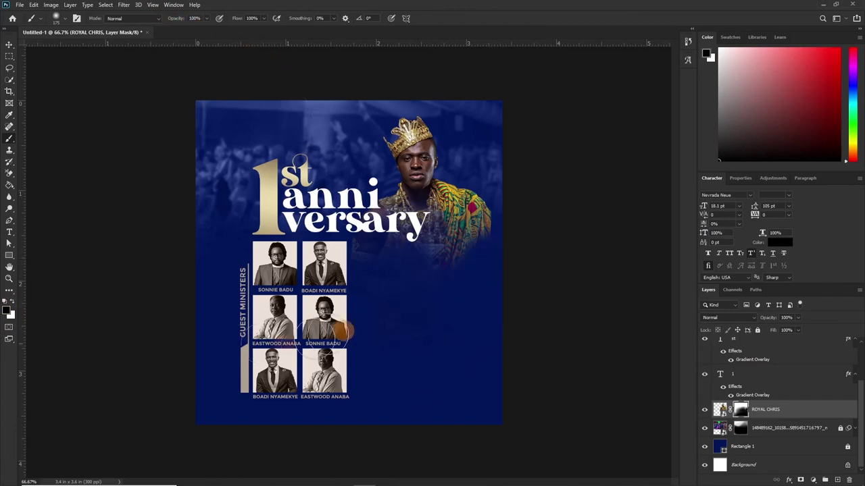
Undo the full-strength and reveal strokes, leaving the lower robe faded into the navy.
{"action": "key", "text": "ctrl+z"}
{"action": "key", "text": "ctrl+z"}
{"action": "key", "text": "x"}
{"action": "key", "text": "bracketright"}
{"action": "key", "text": "bracketright"}
{"action": "key", "text": "bracketright"}
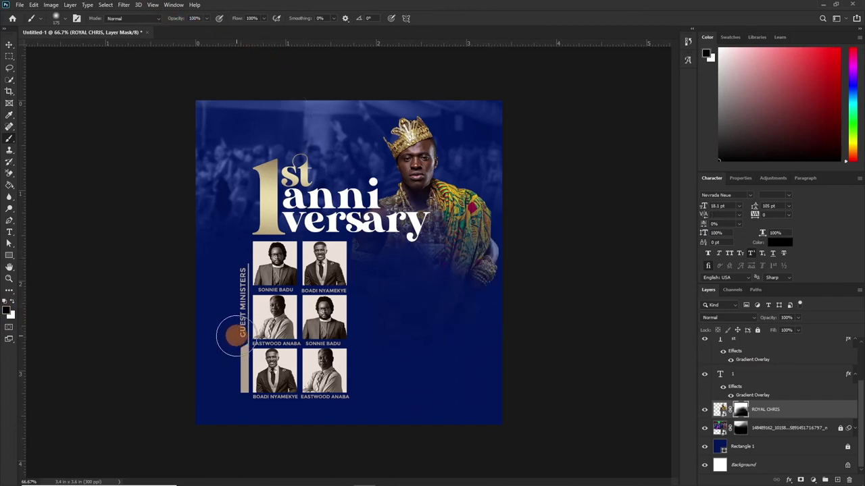
{"action": "mouse_move", "coordinate": [403, 315]}
{"action": "left_mouse_down"}
{"action": "mouse_move", "coordinate": [495, 242]}
{"action": "mouse_move", "coordinate": [441, 328]}
{"action": "mouse_move", "coordinate": [466, 270]}
{"action": "mouse_move", "coordinate": [409, 338]}
{"action": "left_mouse_up"}
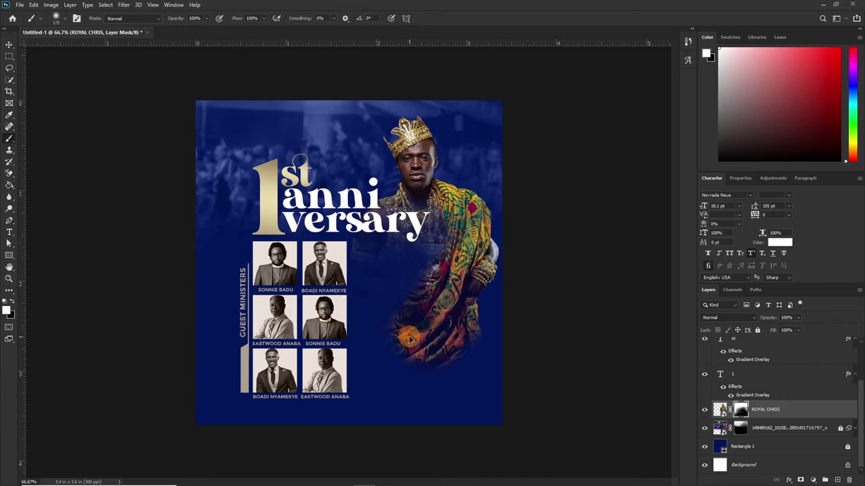
{"action": "key", "text": "ctrl+z"}
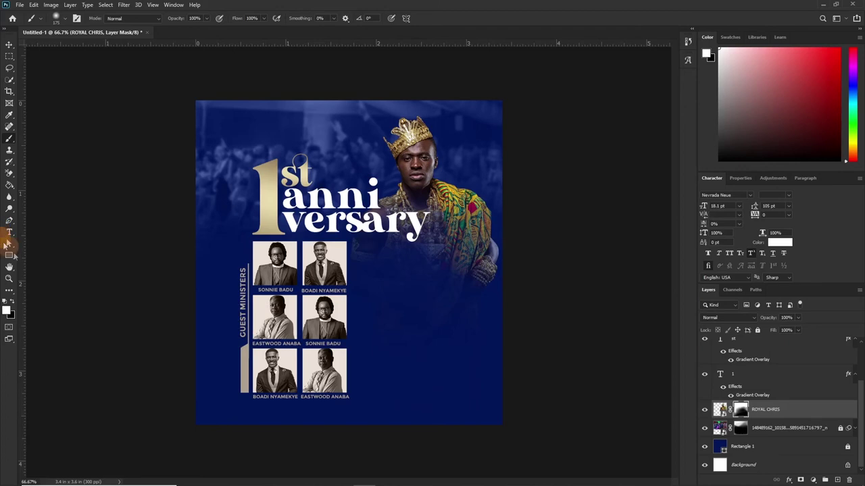
{"action": "left_click", "coordinate": [19, 301]}
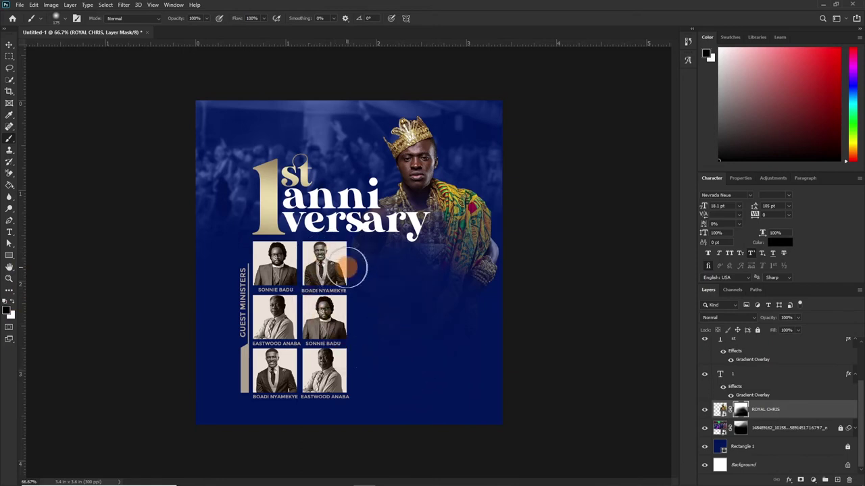
{"action": "key", "text": "v"}
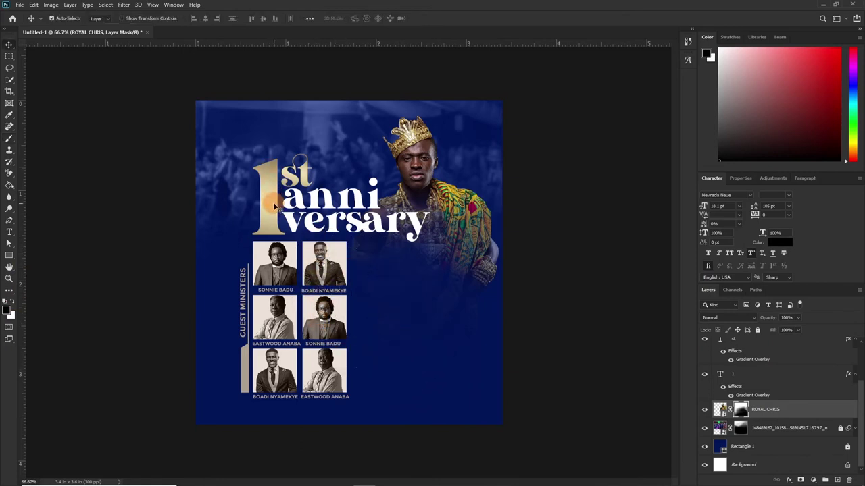
{"action": "left_click", "coordinate": [273, 202]}
Scale the 1, st and anni versary title layers together up to about 106%.
{"action": "scroll", "coordinate": [767, 368], "scroll_direction": "up", "scroll_amount": 3}
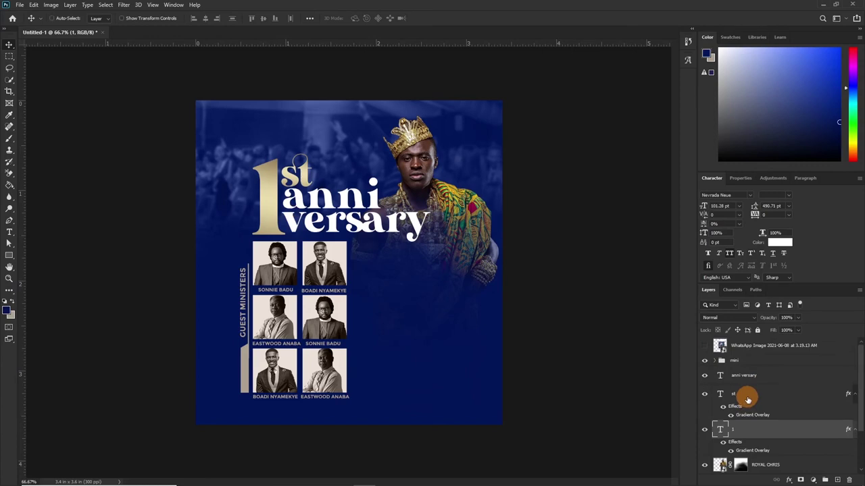
{"action": "left_click", "coordinate": [754, 377], "text": "shift"}
{"action": "key", "text": "ctrl+t"}
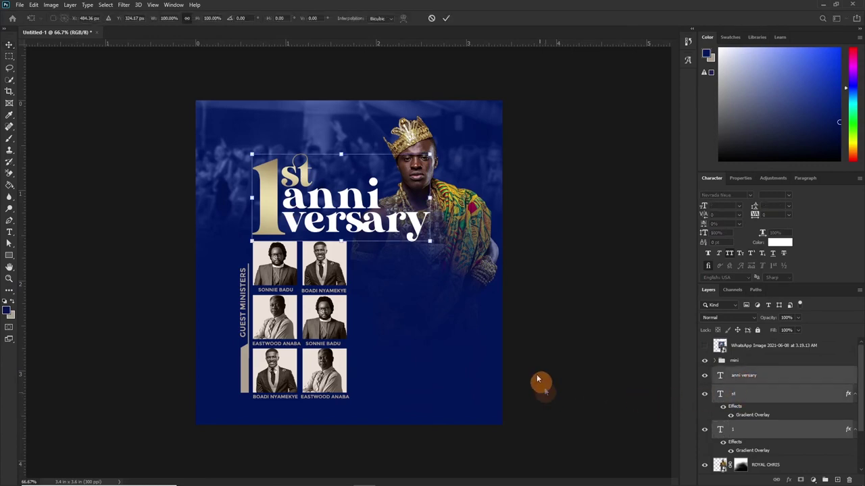
{"action": "left_click_drag", "start_coordinate": [430, 242], "coordinate": [442, 246]}
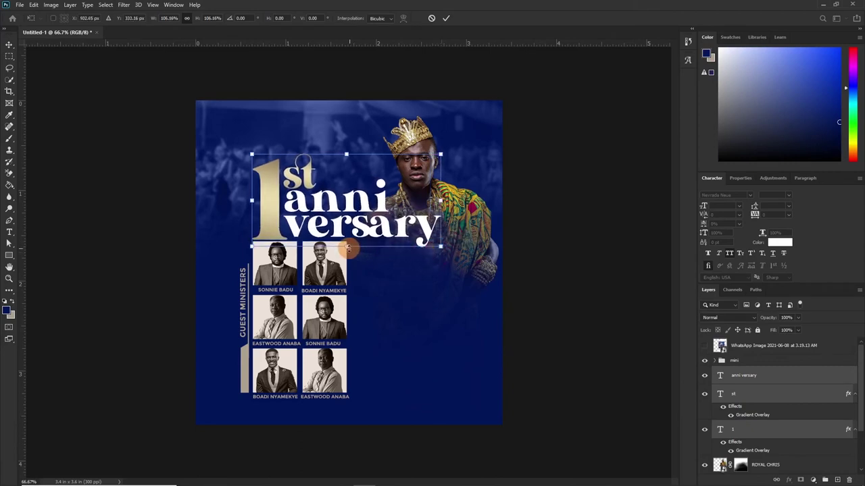
{"action": "left_click", "coordinate": [444, 18]}
{"action": "left_click", "coordinate": [362, 250]}
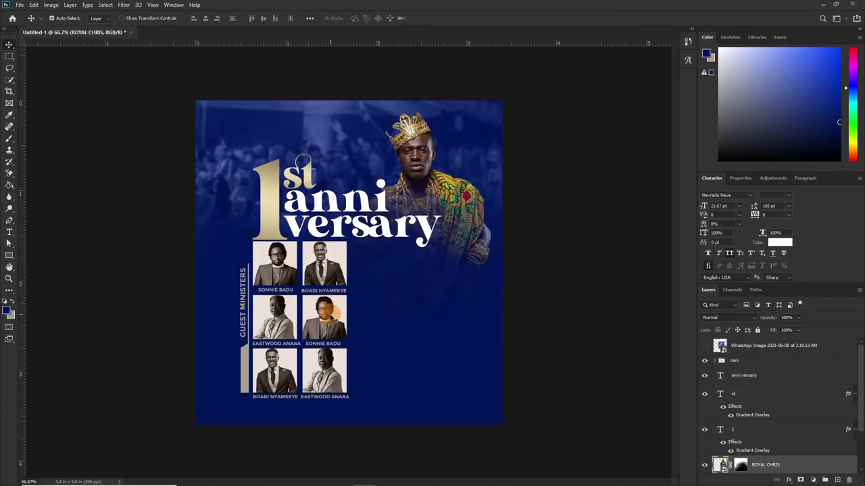
Paste the gold gradient style onto the collapsed ministers group, then collapse the mini group.
{"action": "left_click", "coordinate": [330, 317]}
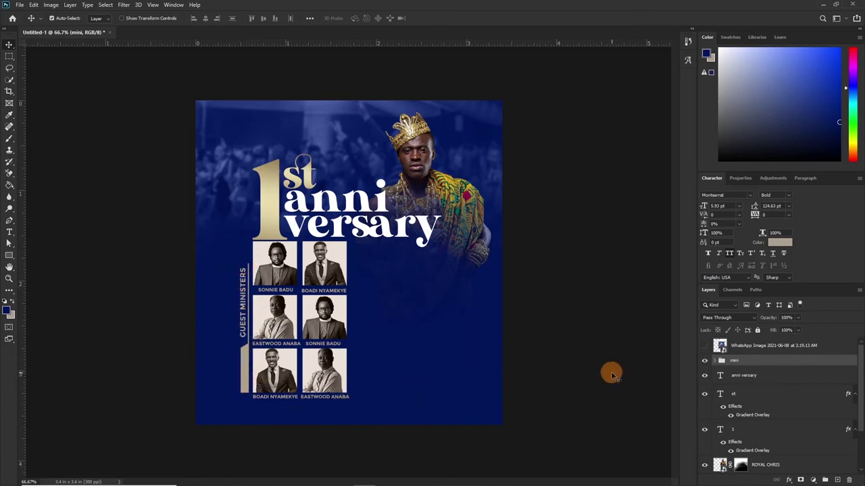
{"action": "left_click", "coordinate": [251, 368]}
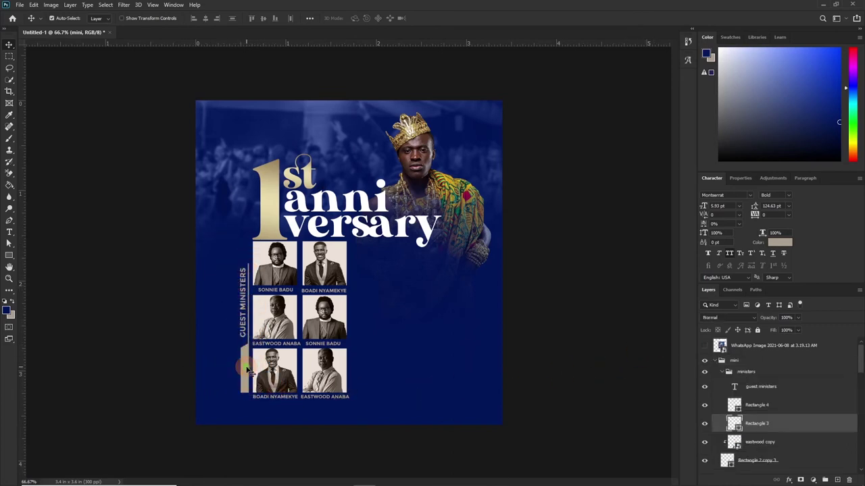
{"action": "left_click", "coordinate": [728, 372]}
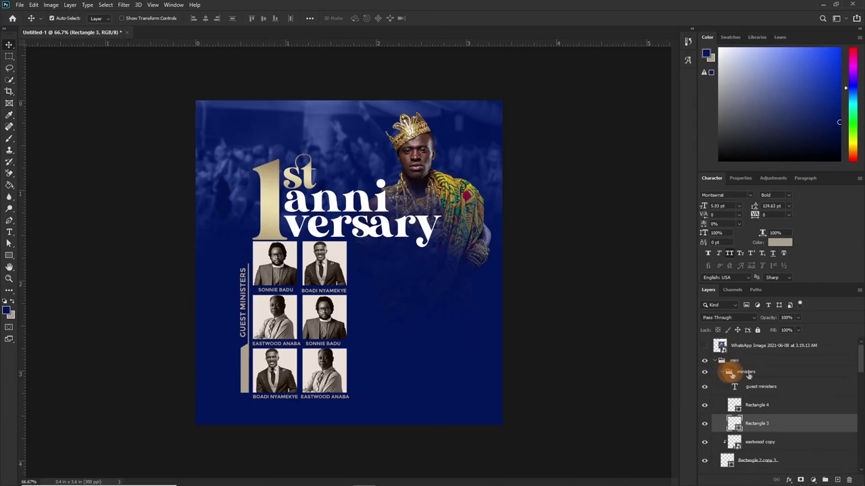
{"action": "left_click", "coordinate": [722, 372]}
{"action": "right_click", "coordinate": [774, 376]}
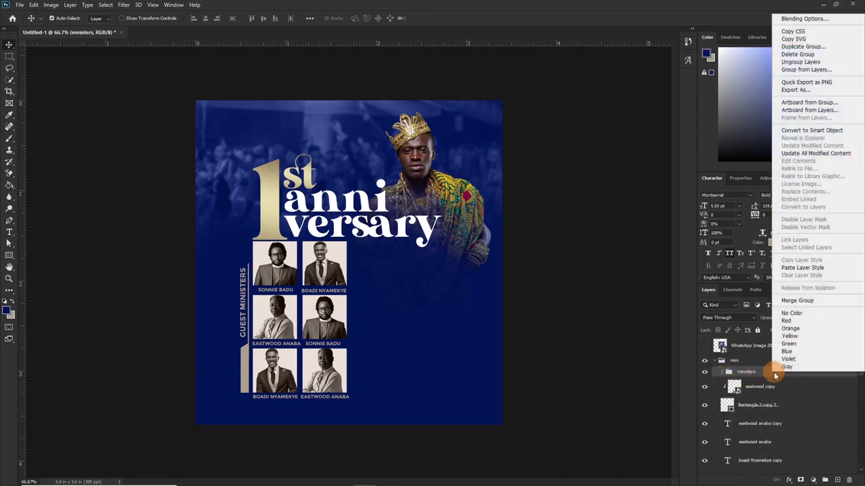
{"action": "left_click", "coordinate": [791, 268]}
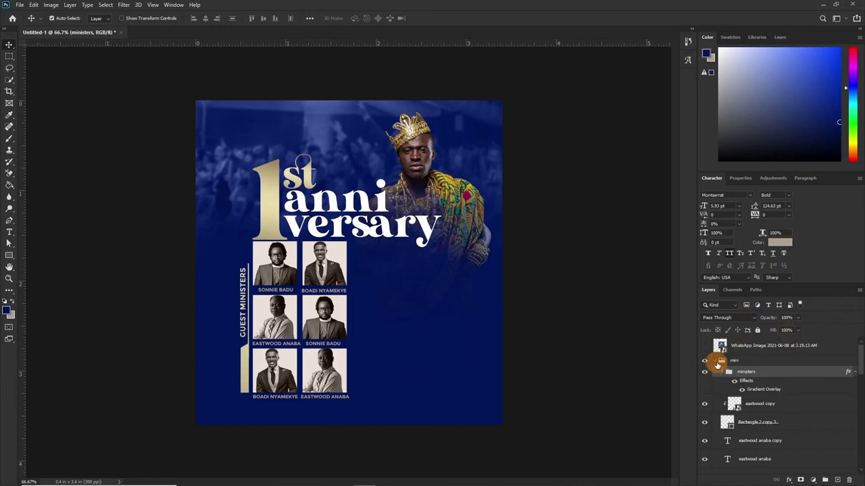
{"action": "left_click", "coordinate": [717, 362]}
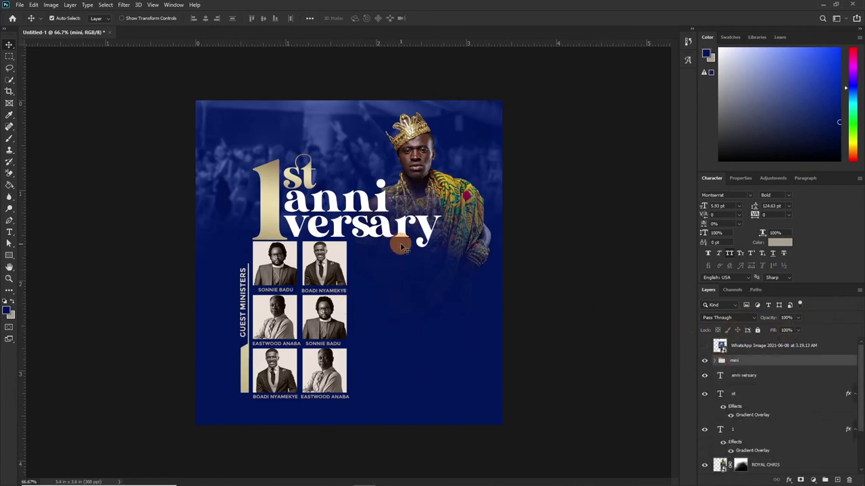
{"action": "key", "text": "t"}
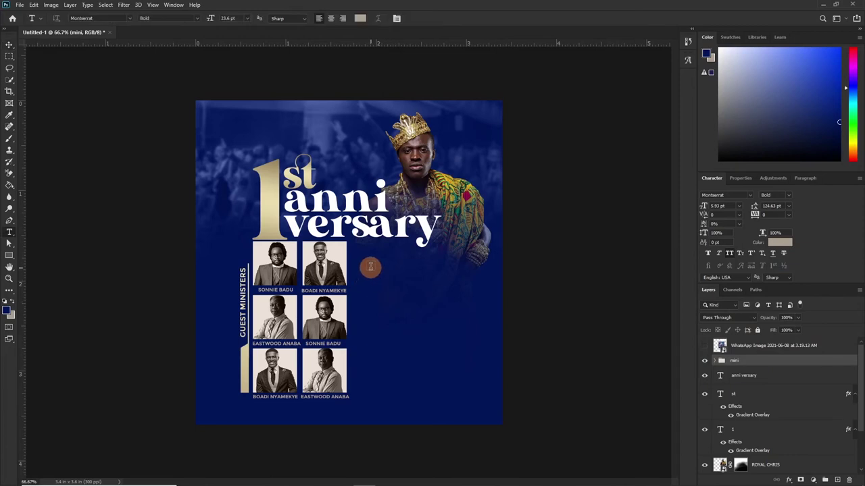
Add white 'ANGELIC' at 18 pt under versary and scale it up to about 187%.
{"action": "key", "text": "alt+bracketleft"}
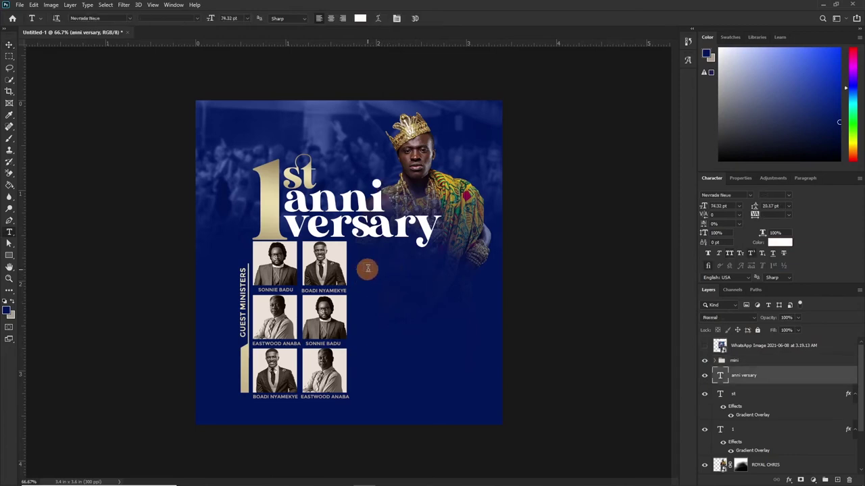
{"action": "left_click", "coordinate": [368, 264]}
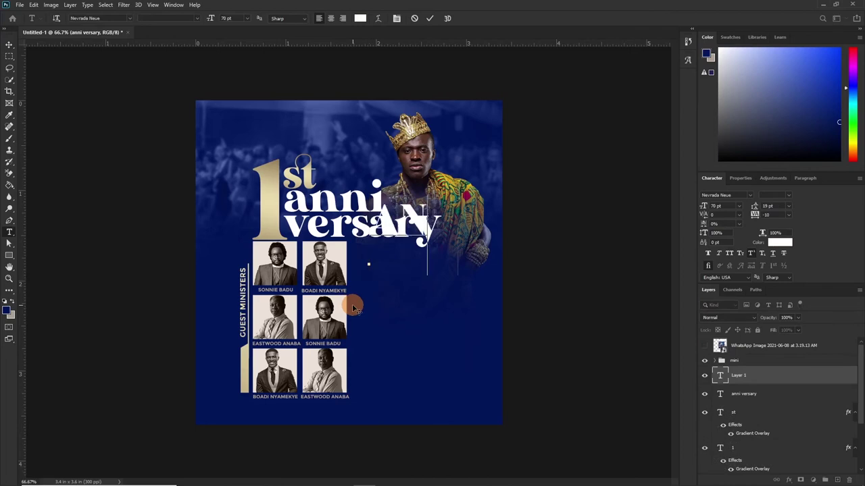
{"action": "type", "text": "ANGELIC"}
{"action": "left_click", "coordinate": [738, 205]}
{"action": "left_click", "coordinate": [718, 268]}
{"action": "left_click_drag", "start_coordinate": [451, 279], "coordinate": [432, 287]}
{"action": "key", "text": "ctrl+t"}
{"action": "left_click_drag", "start_coordinate": [415, 258], "coordinate": [436, 264]}
{"action": "key", "text": "Return"}
Type 'Gathering' below ANGELIC in the Creattion Demo font at 40 pt.
{"action": "left_click", "coordinate": [369, 278]}
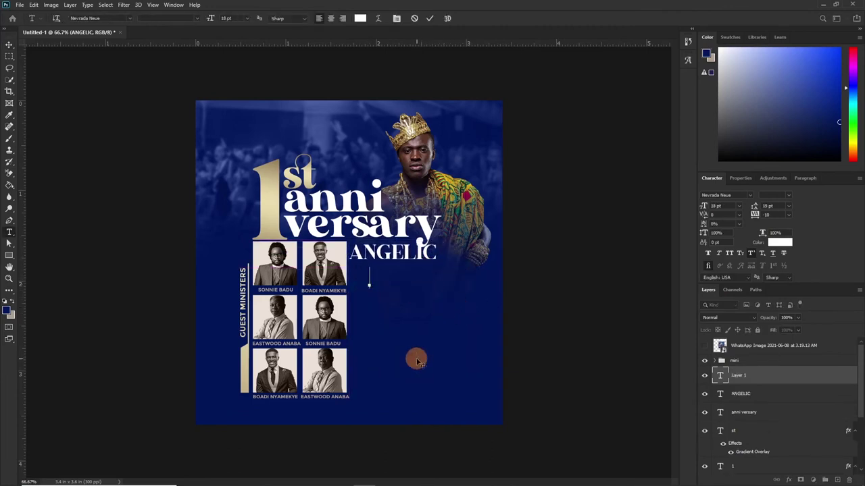
{"action": "type", "text": "Gathering"}
{"action": "left_click", "coordinate": [430, 18]}
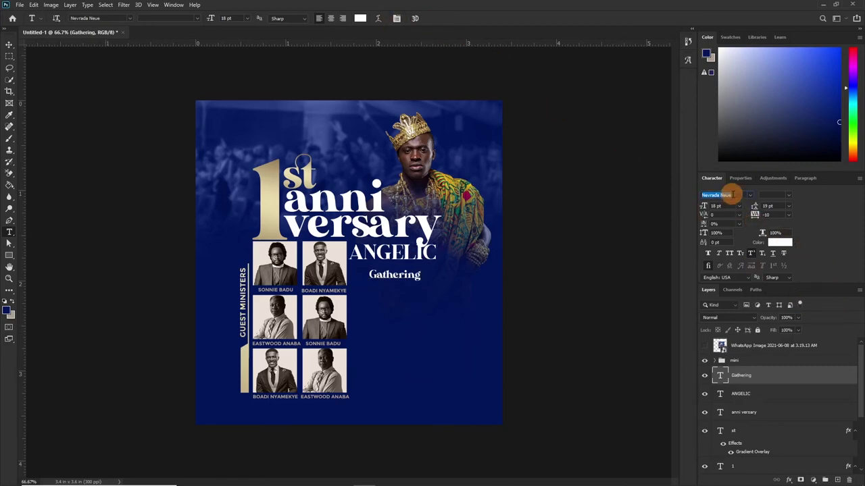
{"action": "type", "text": "cr"}
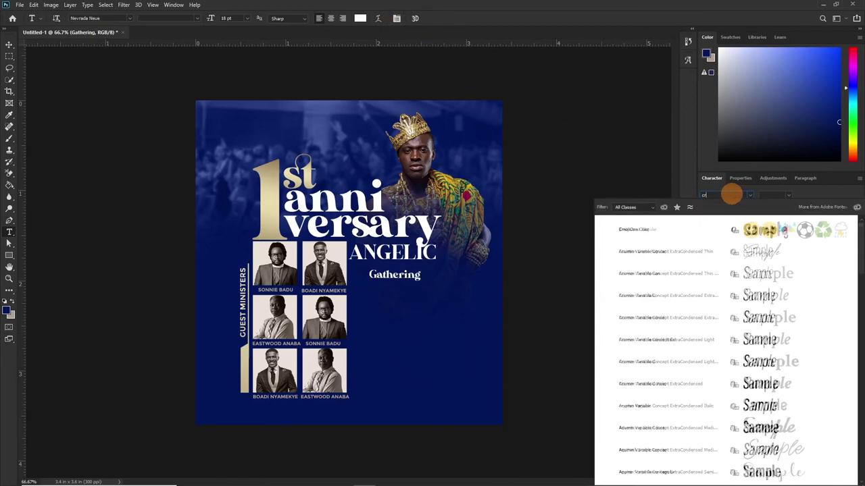
{"action": "type", "text": "eatio"}
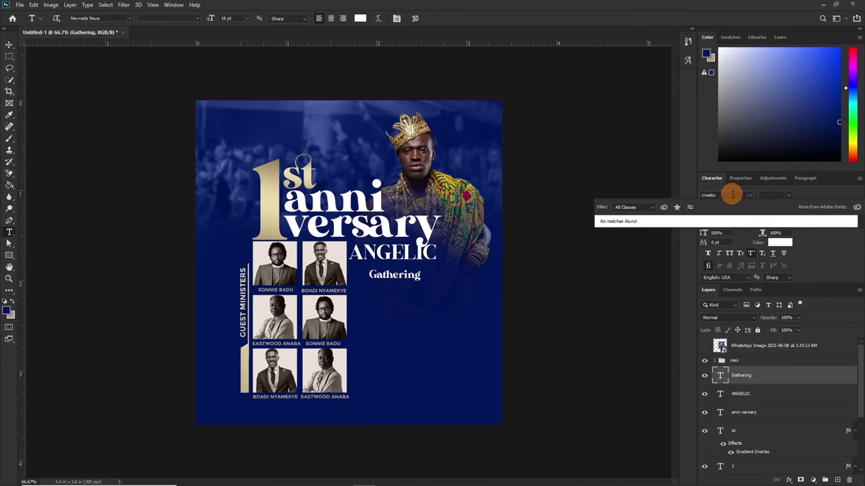
{"action": "key", "text": "BackSpace"}
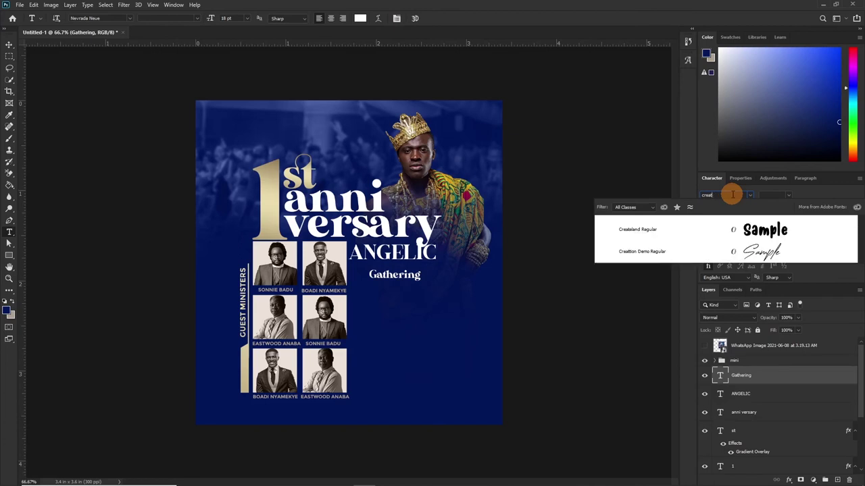
{"action": "left_click", "coordinate": [659, 251]}
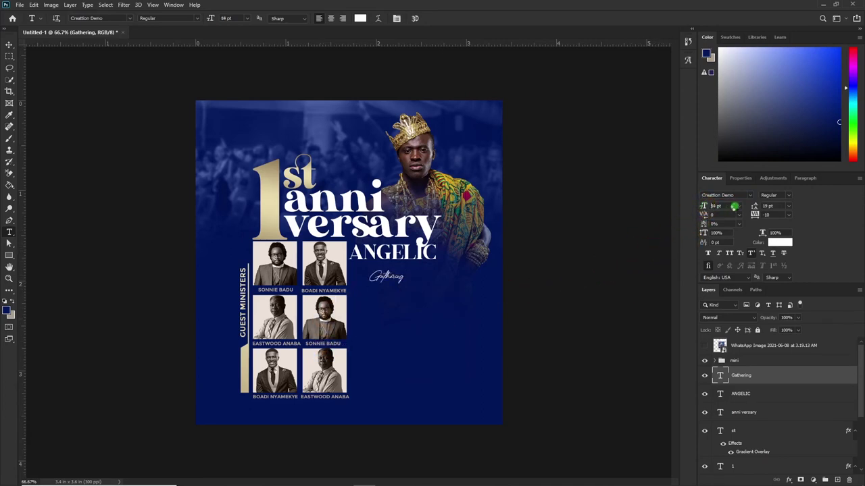
{"action": "left_click_drag", "start_coordinate": [734, 206], "coordinate": [736, 206]}
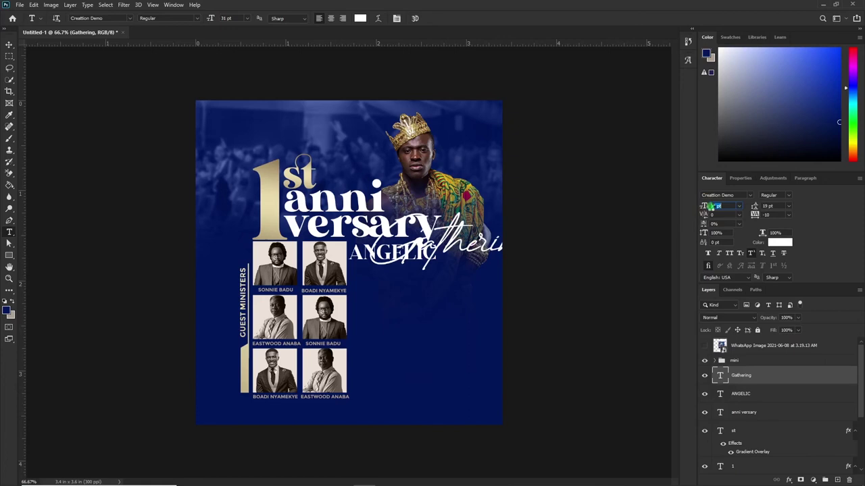
{"action": "left_click_drag", "start_coordinate": [711, 206], "coordinate": [715, 206]}
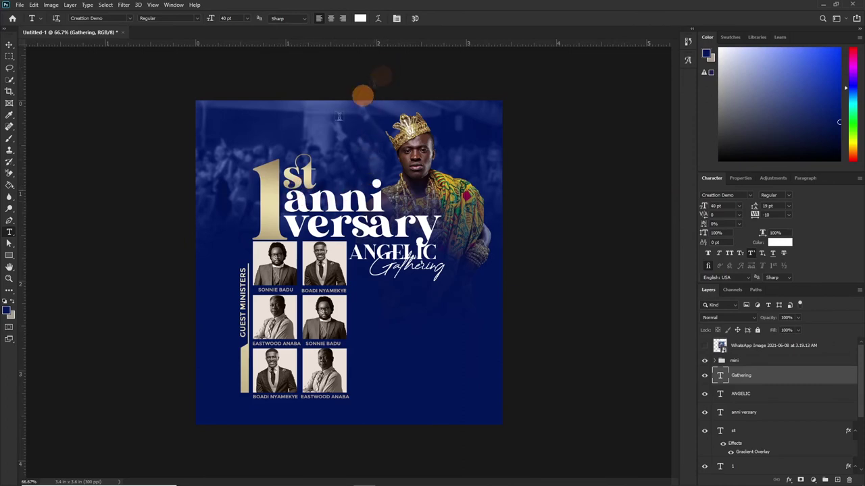
Paste the gold gradient layer style onto Gathering and move it up beneath ANGELIC.
{"action": "right_click", "coordinate": [791, 382]}
{"action": "left_click", "coordinate": [820, 376]}
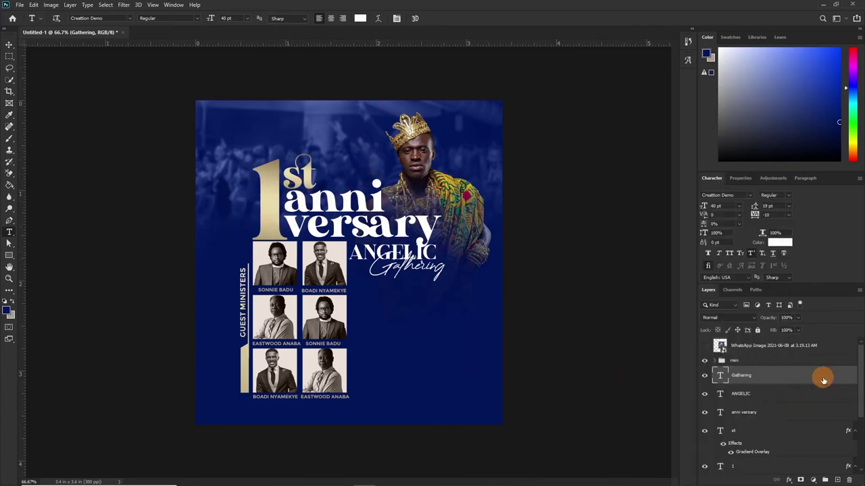
{"action": "right_click", "coordinate": [778, 381]}
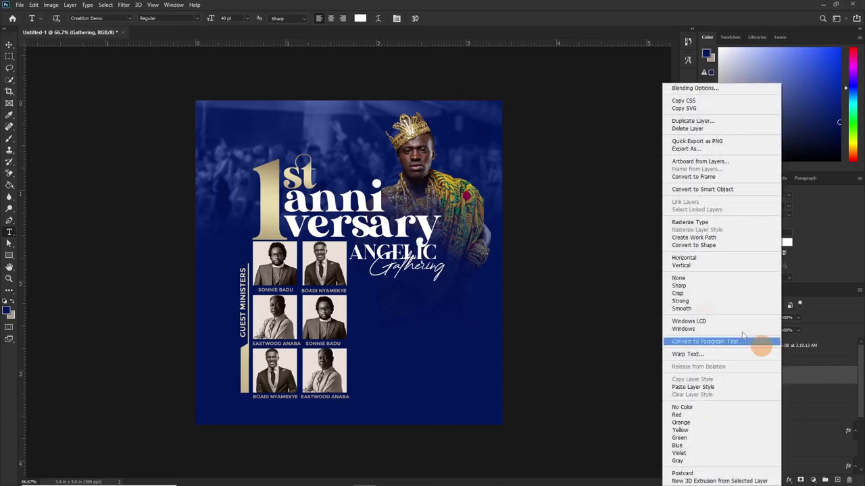
{"action": "left_click", "coordinate": [693, 387]}
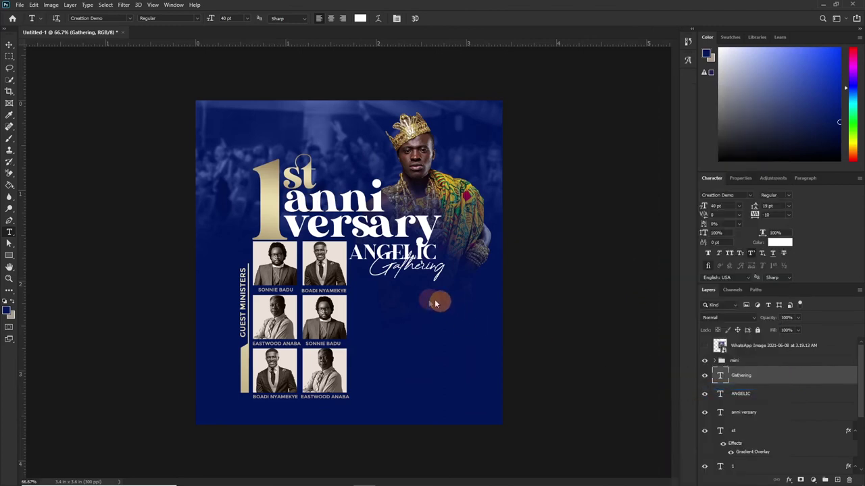
{"action": "key", "text": "v"}
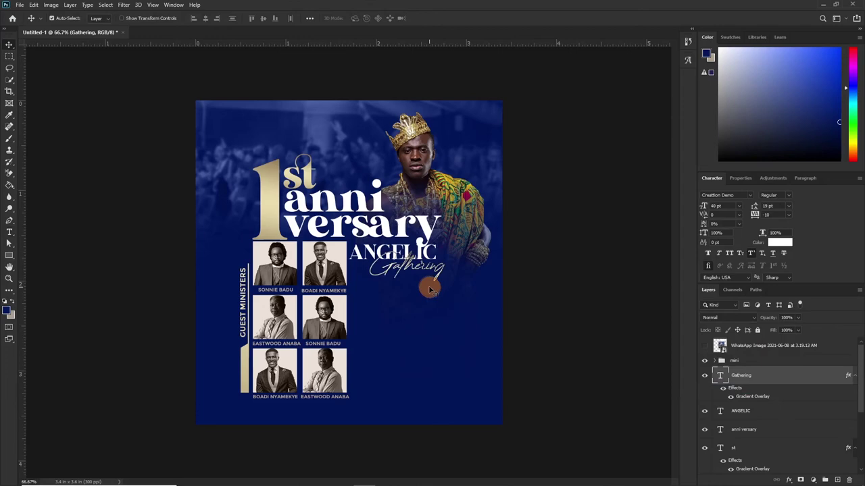
{"action": "left_click_drag", "start_coordinate": [437, 291], "coordinate": [418, 283]}
Zoom the flyer to 100% and start a new text layer below Gathering.
{"action": "key", "text": "t"}
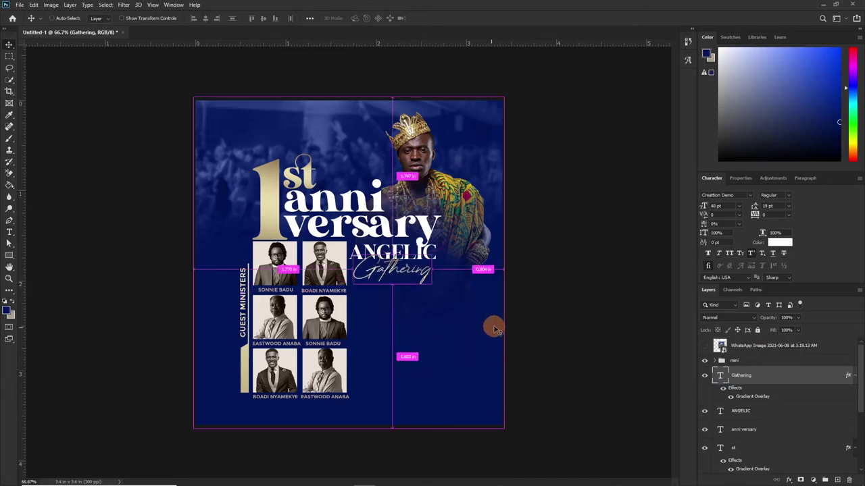
{"action": "key", "text": "ctrl+plus"}
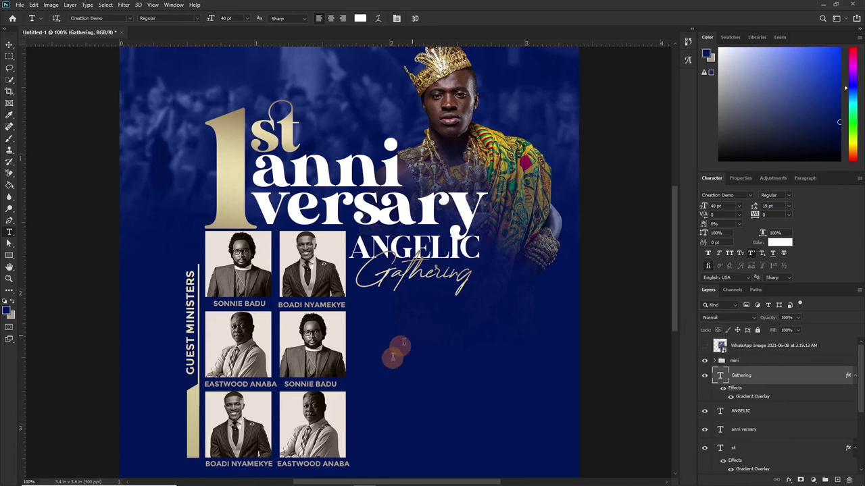
{"action": "left_click", "coordinate": [413, 335]}
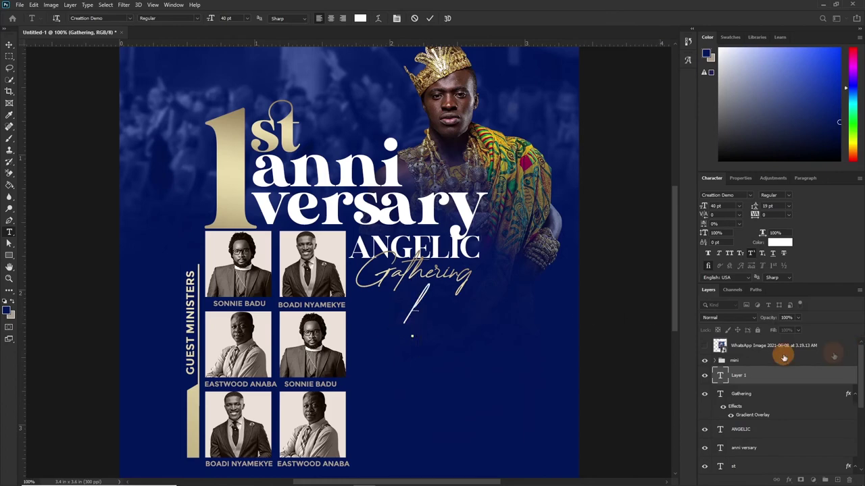
Convert the slash character into a shape and rotate it into a horizontal underline.
{"action": "left_click", "coordinate": [430, 18]}
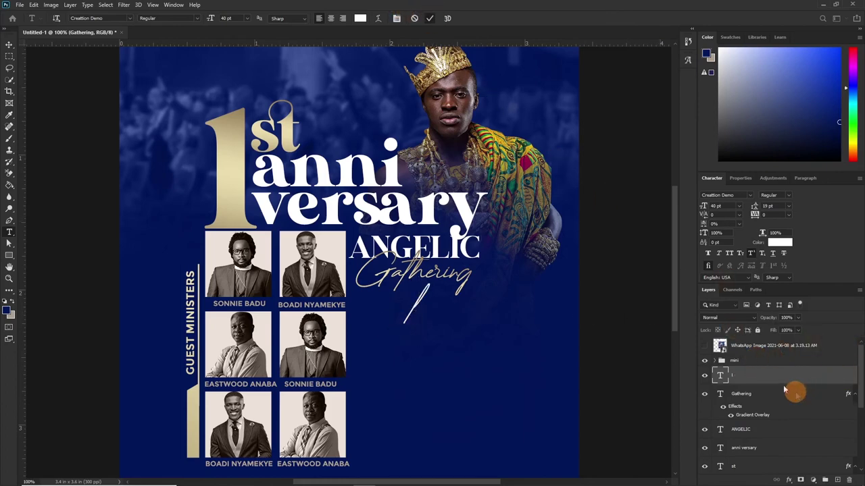
{"action": "right_click", "coordinate": [768, 381]}
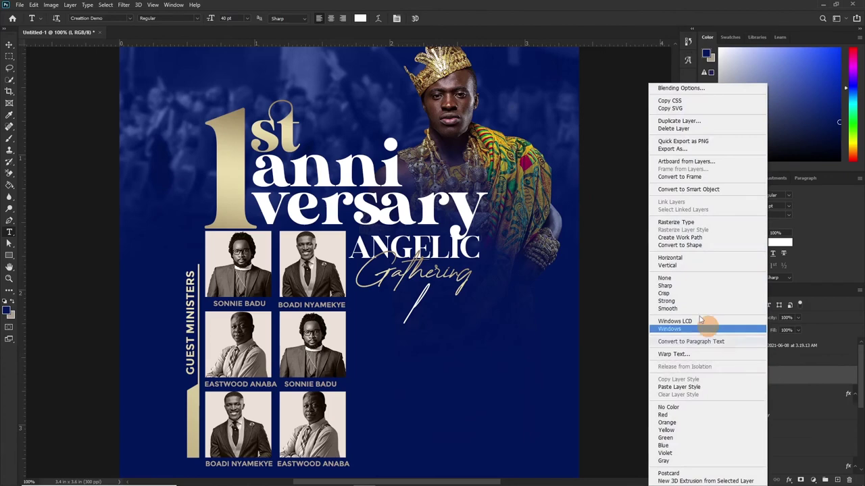
{"action": "left_click", "coordinate": [672, 245]}
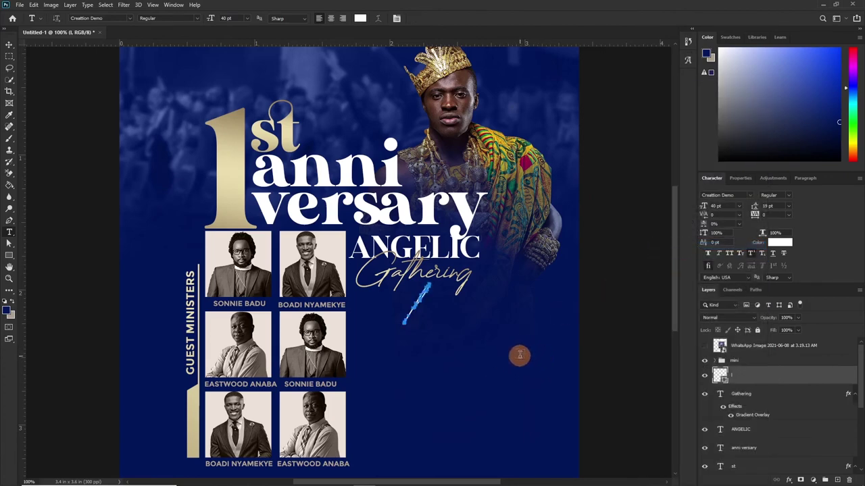
{"action": "key", "text": "ctrl+t"}
{"action": "left_click_drag", "start_coordinate": [445, 287], "coordinate": [439, 290]}
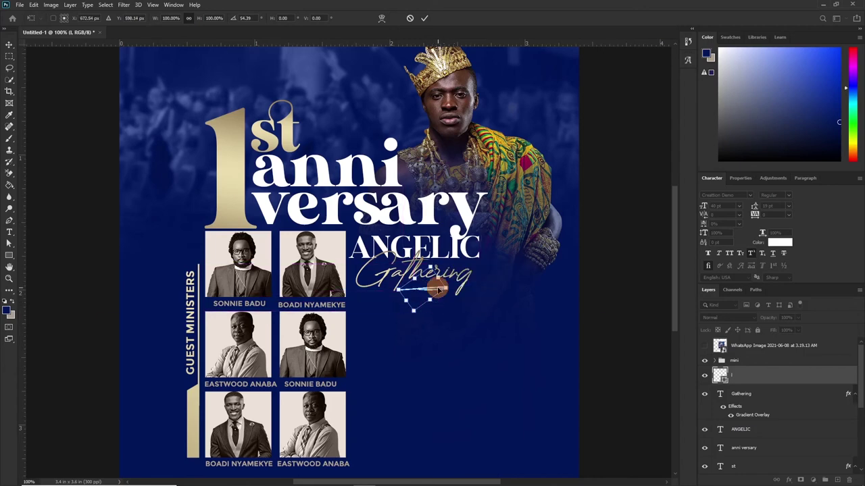
{"action": "key", "text": "Return"}
Stretch the underline's left end further left and move it up beneath Gathering.
{"action": "key", "text": "t"}
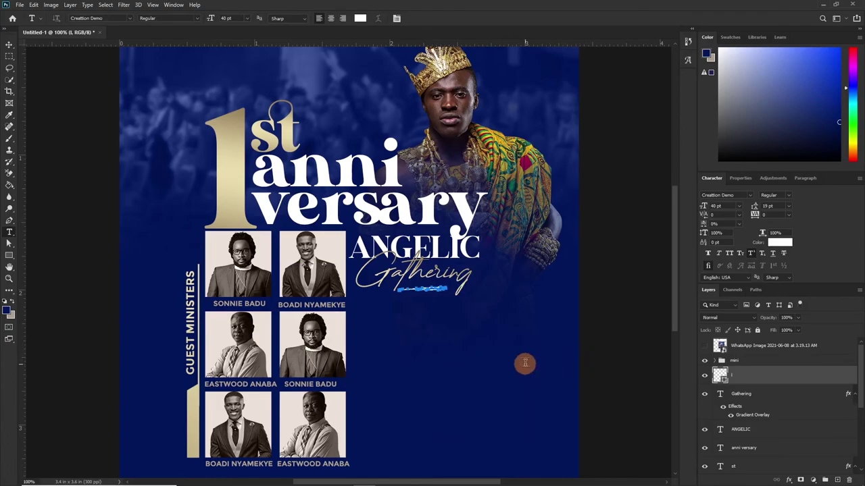
{"action": "key", "text": "ctrl+plus"}
{"action": "key", "text": "ctrl+plus"}
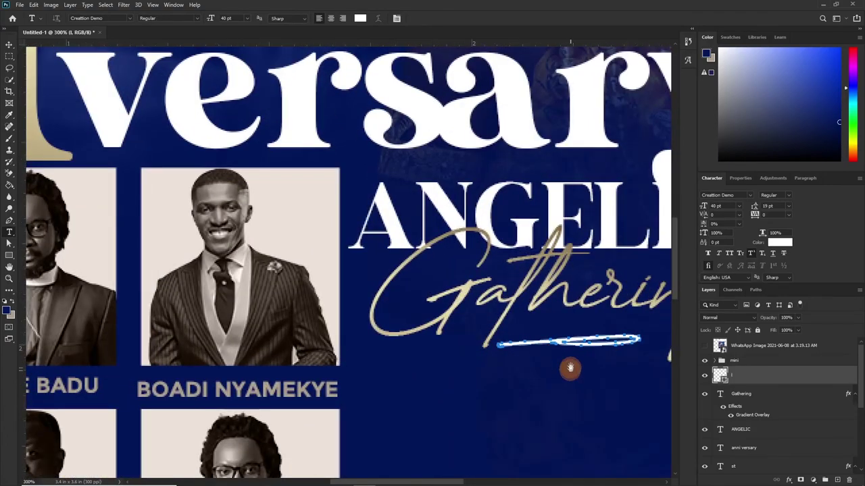
{"action": "left_click_drag", "start_coordinate": [569, 367], "coordinate": [465, 292]}
{"action": "key", "text": "a"}
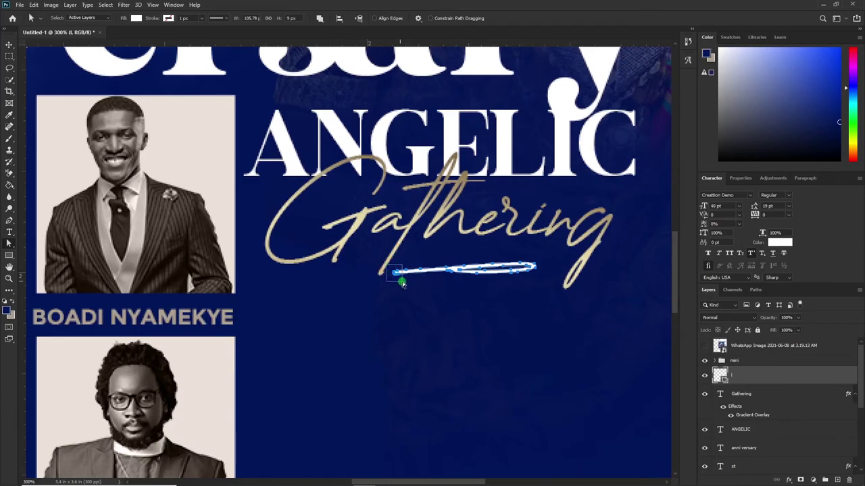
{"action": "mouse_move", "coordinate": [408, 285]}
{"action": "left_mouse_down"}
{"action": "mouse_move", "coordinate": [395, 277]}
{"action": "mouse_move", "coordinate": [282, 278]}
{"action": "left_mouse_up"}
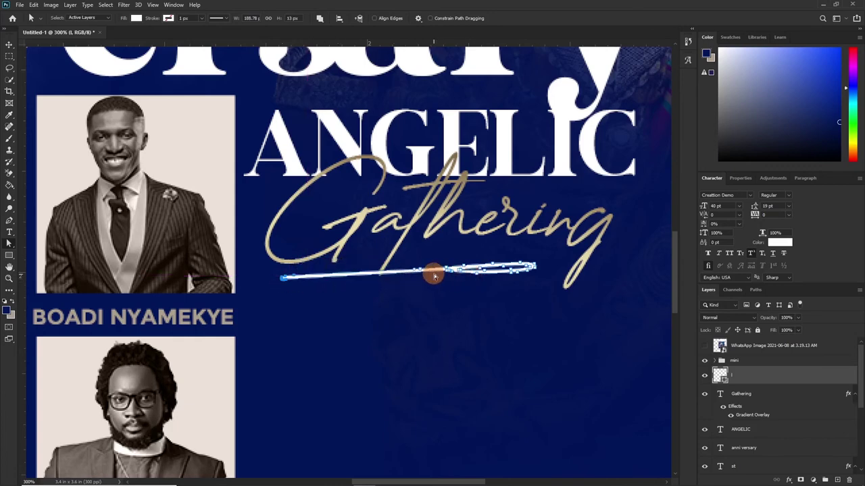
{"action": "key", "text": "v"}
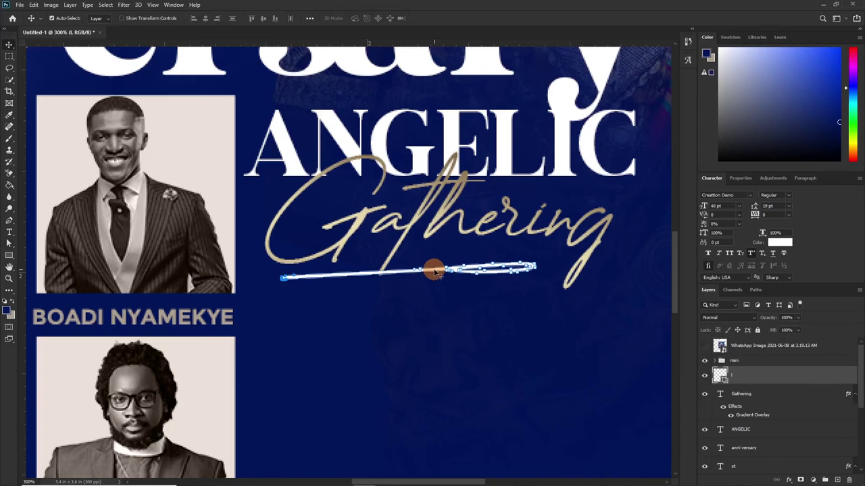
{"action": "mouse_move", "coordinate": [434, 270]}
{"action": "left_mouse_down"}
{"action": "mouse_move", "coordinate": [469, 248]}
{"action": "mouse_move", "coordinate": [531, 251]}
{"action": "mouse_move", "coordinate": [468, 251]}
{"action": "left_mouse_up"}
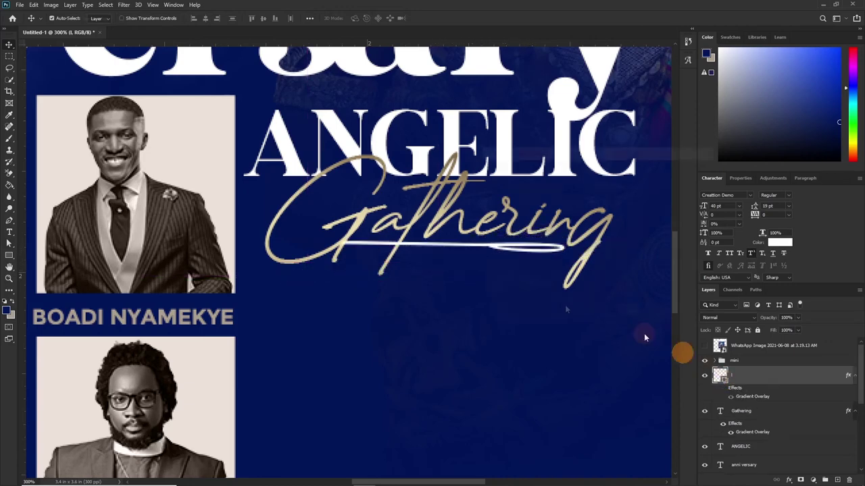
Fill the underline with the beige gold sampled from Gathering.
{"action": "double_click", "coordinate": [717, 375]}
{"action": "left_click", "coordinate": [352, 226]}
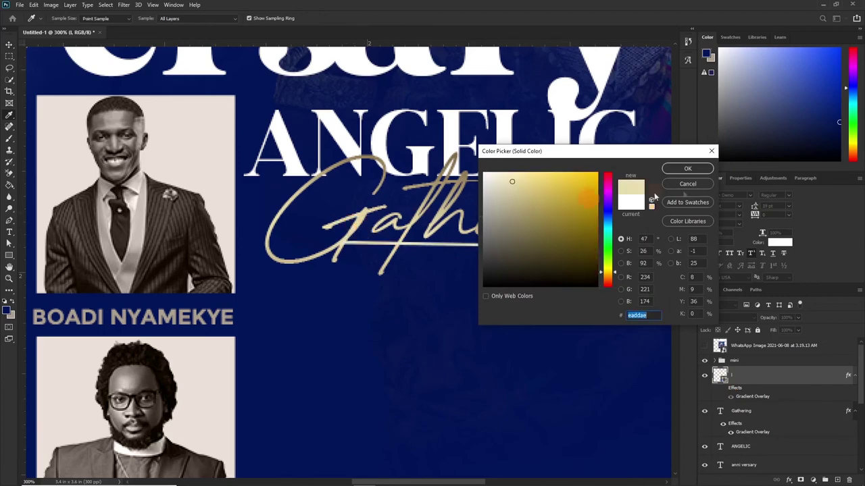
{"action": "left_click", "coordinate": [687, 168]}
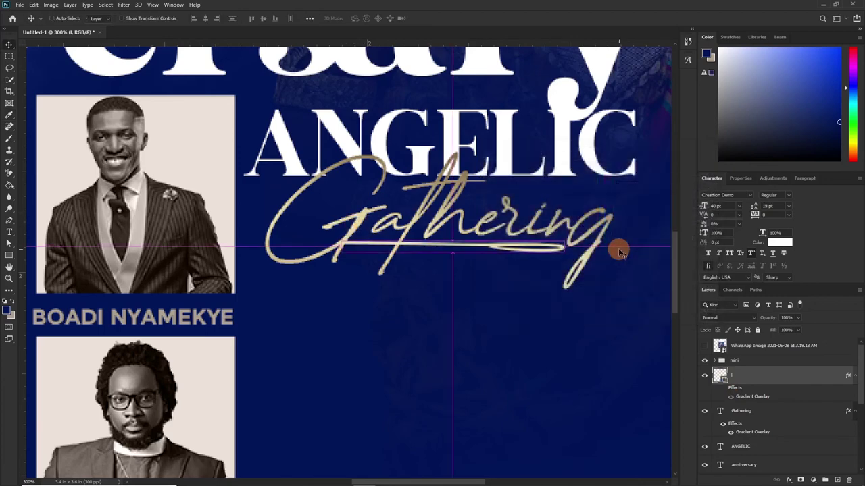
{"action": "key", "text": "ctrl+minus"}
{"action": "key", "text": "ctrl+minus"}
{"action": "key", "text": "ctrl+minus"}
{"action": "key", "text": "ctrl+minus"}
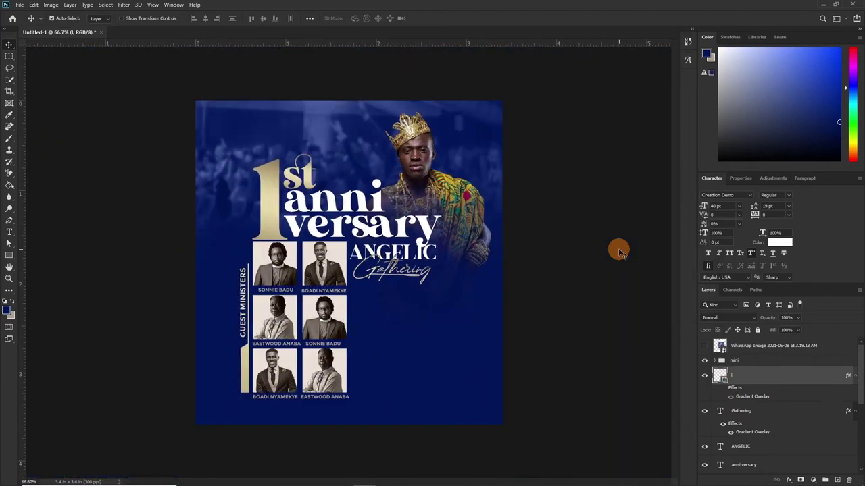
Type the date '07 OCT 2021' below Gathering in Montserrat Bold.
{"action": "left_click", "coordinate": [476, 254], "text": "ctrl"}
{"action": "key", "text": "t"}
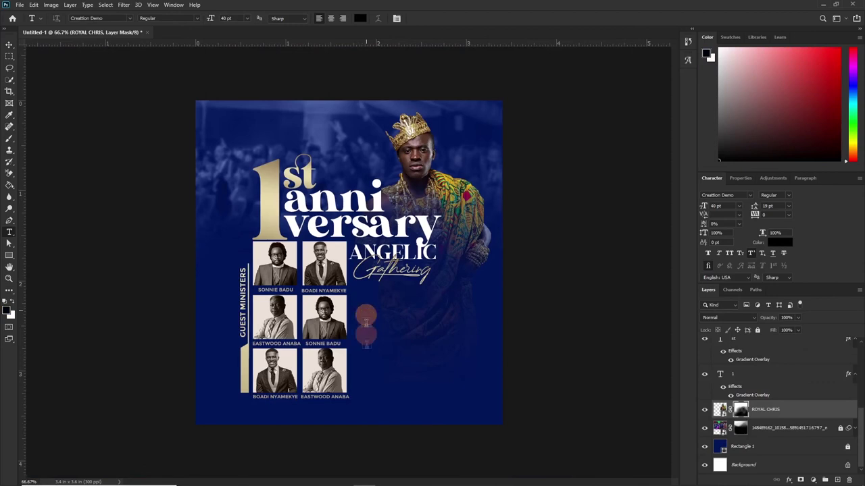
{"action": "left_click", "coordinate": [366, 311]}
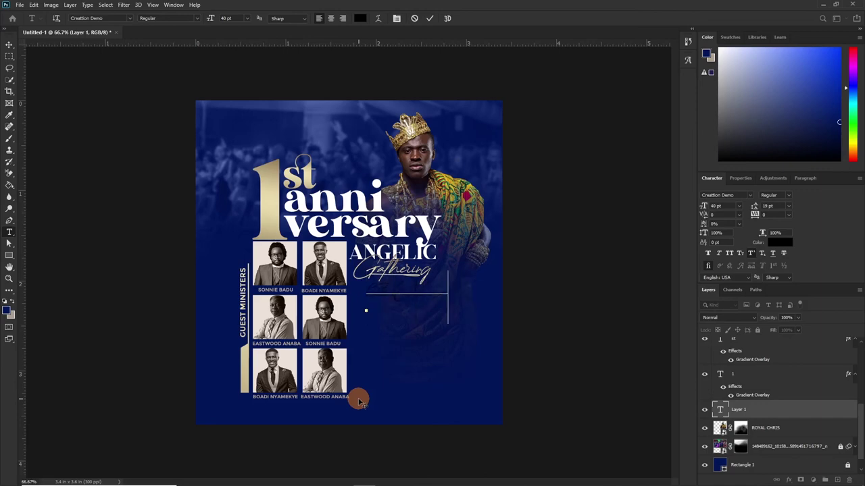
{"action": "type", "text": "07 OCT 2021"}
{"action": "left_click", "coordinate": [723, 195]}
{"action": "type", "text": "Mont"}
{"action": "left_click", "coordinate": [768, 297]}
Edit the date to read '7TH OCT. 2021' and scale it down to fit.
{"action": "left_click", "coordinate": [440, 295]}
{"action": "type", "text": "."}
{"action": "type", "text": "TH"}
{"action": "key", "text": "ctrl+t"}
{"action": "left_click_drag", "start_coordinate": [496, 205], "coordinate": [439, 298]}
{"action": "key", "text": "Return"}
{"action": "right_click", "coordinate": [9, 255]}
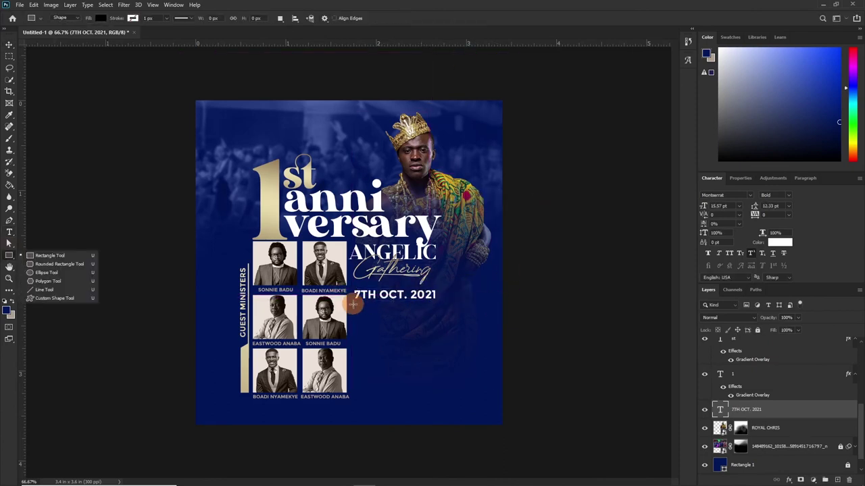
{"action": "left_click", "coordinate": [675, 170]}
Duplicate the date below itself and retype the copy as 'ANYAA NIC TEMPLE'.
{"action": "key", "text": "v"}
{"action": "left_click_drag", "start_coordinate": [426, 292], "coordinate": [425, 324]}
{"action": "double_click", "coordinate": [405, 324]}
{"action": "type", "text": "ANYAA NIC TEMPLE"}
Add the venue's address line below in a smaller size with automatic line spacing.
{"action": "left_click", "coordinate": [358, 331]}
{"action": "type", "text": "OPPOSITE ASHA "}
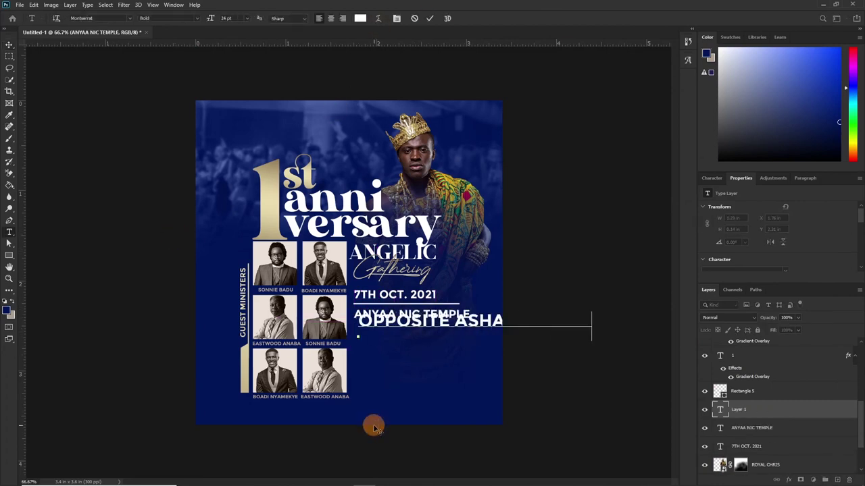
{"action": "type", "text": "DOME PILLAR TV"}
{"action": "key", "text": "ctrl+a"}
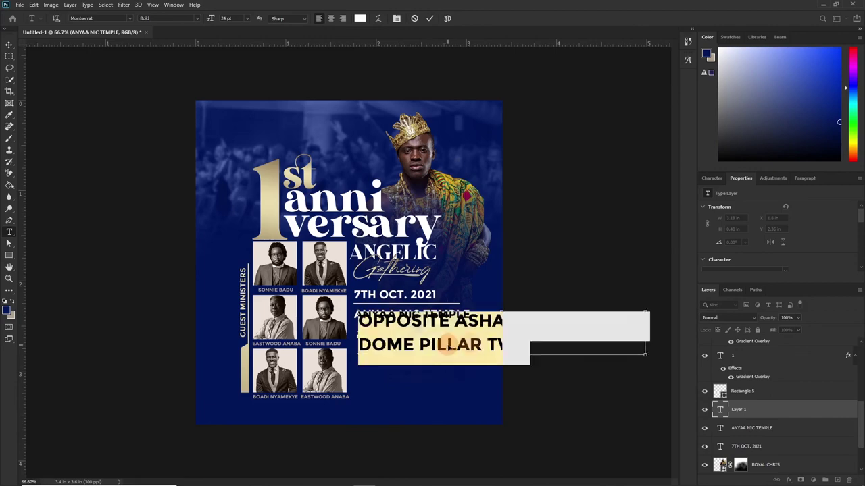
{"action": "key", "text": "ctrl+t"}
{"action": "left_click", "coordinate": [739, 206]}
{"action": "left_click", "coordinate": [726, 255]}
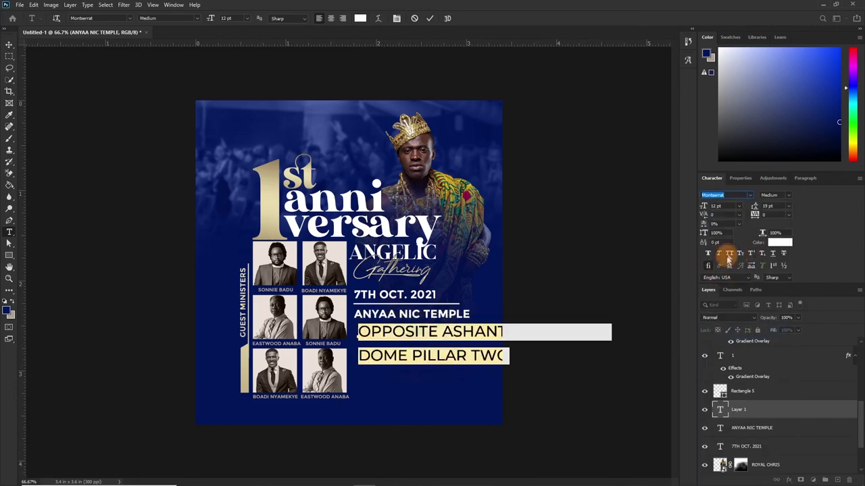
{"action": "left_click", "coordinate": [788, 206]}
{"action": "left_click", "coordinate": [773, 216]}
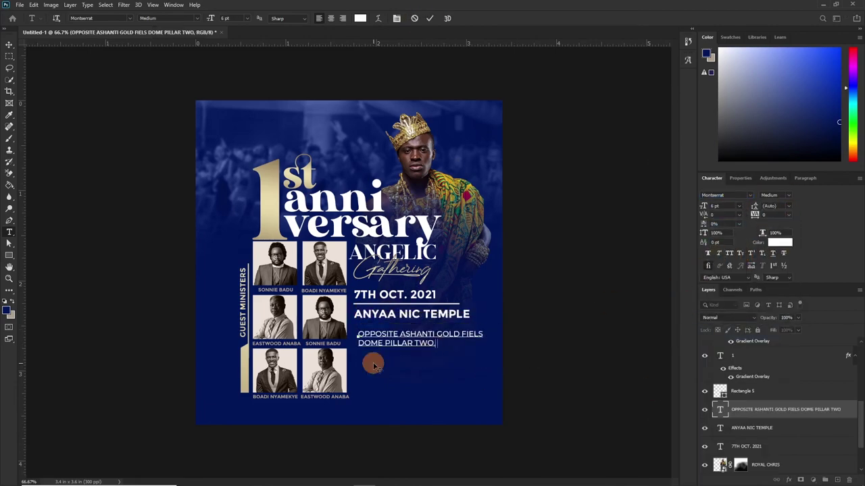
{"action": "type", "text": "H."}
{"action": "left_click", "coordinate": [430, 18]}
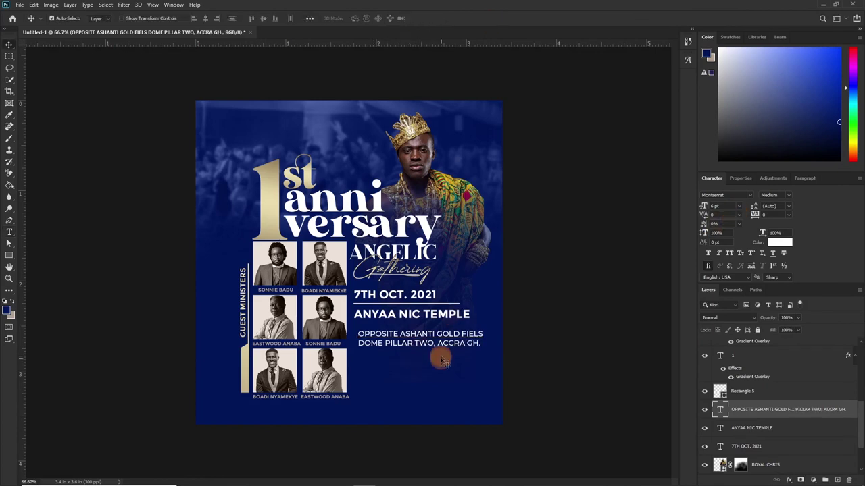
Duplicate the divider below the address and add the time '8:00 AM - 12 NOON'.
{"action": "key", "text": "v"}
{"action": "left_click", "coordinate": [746, 447], "text": "shift"}
{"action": "left_click", "coordinate": [742, 391], "text": "shift"}
{"action": "left_click", "coordinate": [458, 305]}
{"action": "left_click_drag", "start_coordinate": [458, 305], "coordinate": [458, 344]}
{"action": "left_click", "coordinate": [429, 295]}
{"action": "left_click_drag", "start_coordinate": [430, 296], "coordinate": [410, 359]}
{"action": "double_click", "coordinate": [410, 360]}
{"action": "type", "text": "8:00 AM - 12 NOON"}
{"action": "left_click", "coordinate": [430, 18]}
Add another divider below the time and an 'RSVP' line from a copied address layer.
{"action": "key", "text": "v"}
{"action": "left_click", "coordinate": [458, 344]}
{"action": "left_click_drag", "start_coordinate": [457, 344], "coordinate": [455, 363]}
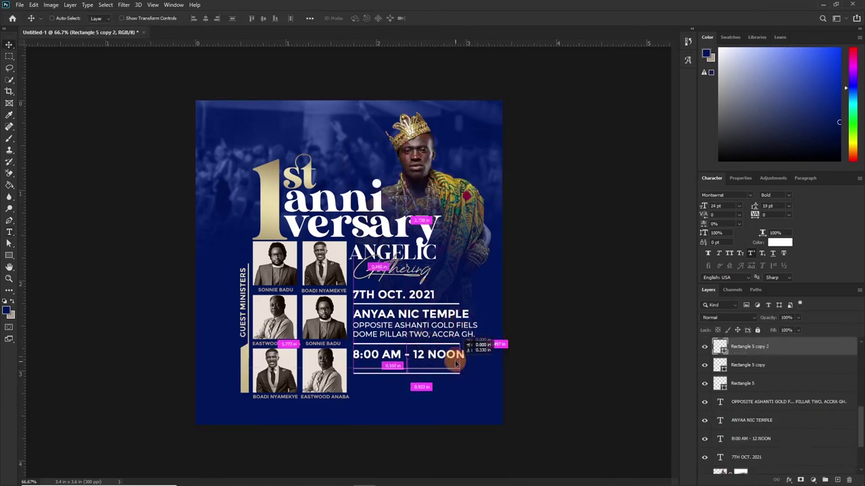
{"action": "left_click_drag", "start_coordinate": [430, 325], "coordinate": [430, 374]}
{"action": "double_click", "coordinate": [430, 373]}
{"action": "type", "text": "RSVP:"}
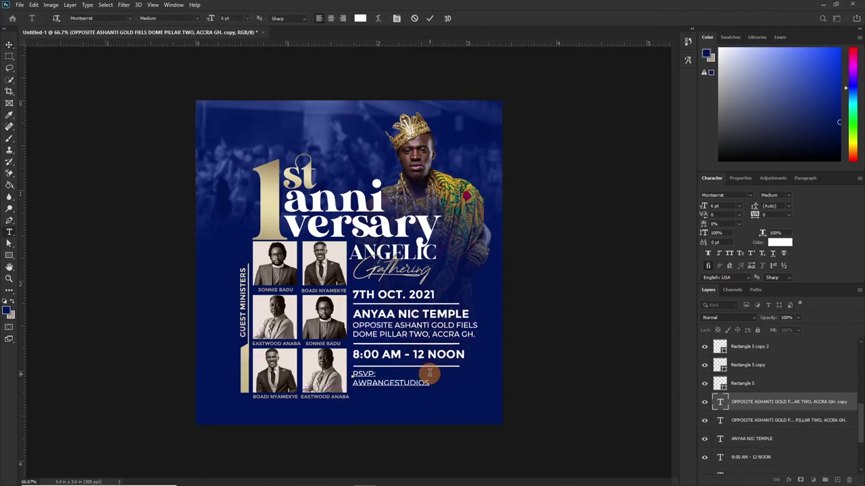
Enter the RSVP contact phone numbers on the second line and make them bold.
{"action": "double_click", "coordinate": [399, 383]}
{"action": "left_click_drag", "start_coordinate": [352, 383], "coordinate": [468, 383]}
{"action": "left_click", "coordinate": [771, 195]}
{"action": "left_click", "coordinate": [694, 396]}
{"action": "key", "text": "ctrl+Return"}
{"action": "key", "text": "v"}
{"action": "key", "text": "ctrl+alt+a"}
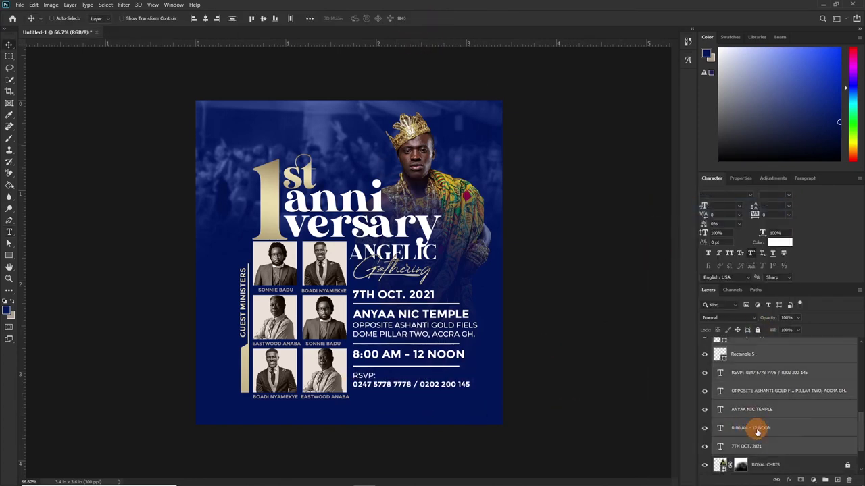
Group the event detail layers, then group the title layers and name that group THEME.
{"action": "key", "text": "ctrl+g"}
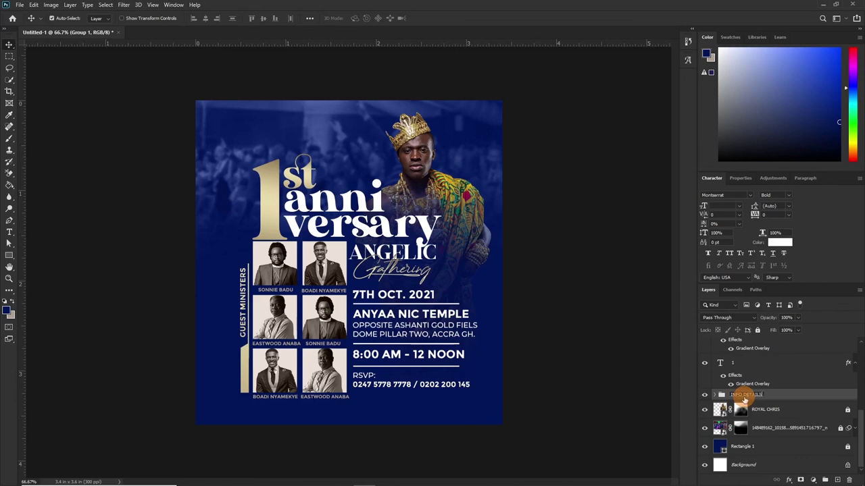
{"action": "left_click_drag", "start_coordinate": [744, 399], "coordinate": [753, 409]}
{"action": "left_click", "coordinate": [854, 377]}
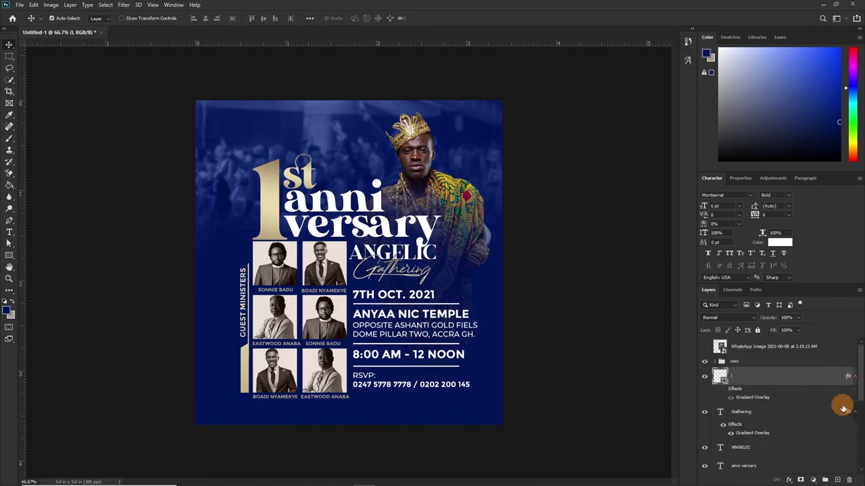
{"action": "left_click_drag", "start_coordinate": [849, 399], "coordinate": [747, 437]}
{"action": "key", "text": "ctrl+g"}
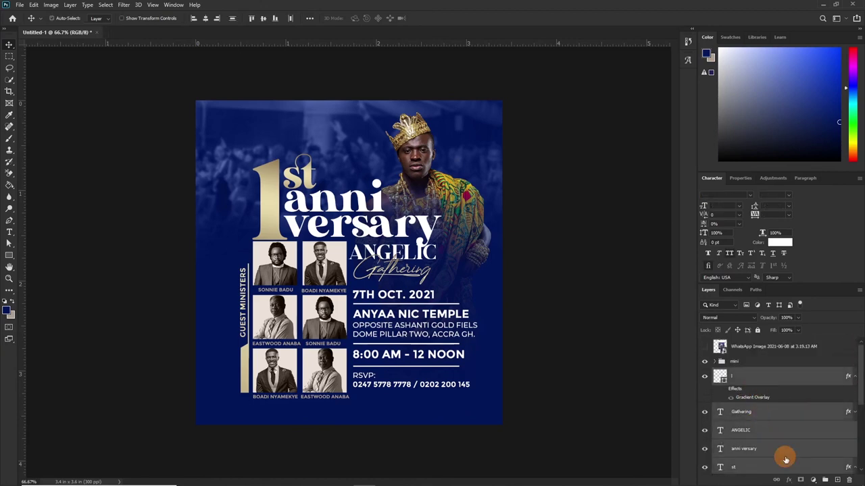
{"action": "double_click", "coordinate": [739, 373]}
{"action": "type", "text": "THEME"}
{"action": "key", "text": "Return"}
Group the host's photo with the background layers and shift the design slightly left.
{"action": "left_click", "coordinate": [740, 399]}
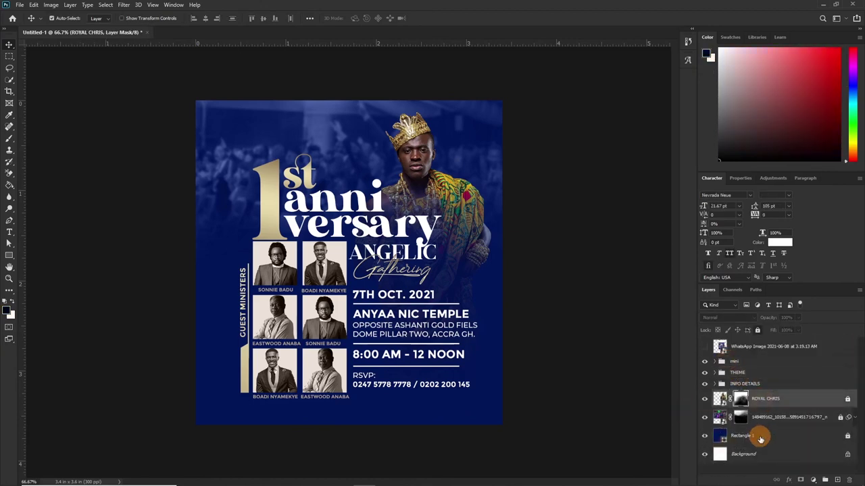
{"action": "left_click", "coordinate": [760, 438], "text": "shift"}
{"action": "key", "text": "ctrl+g"}
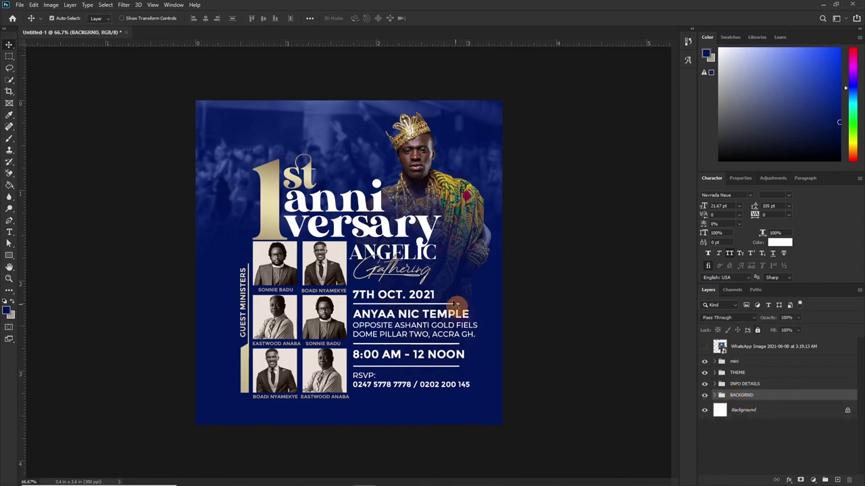
{"action": "key", "text": "ctrl+z"}
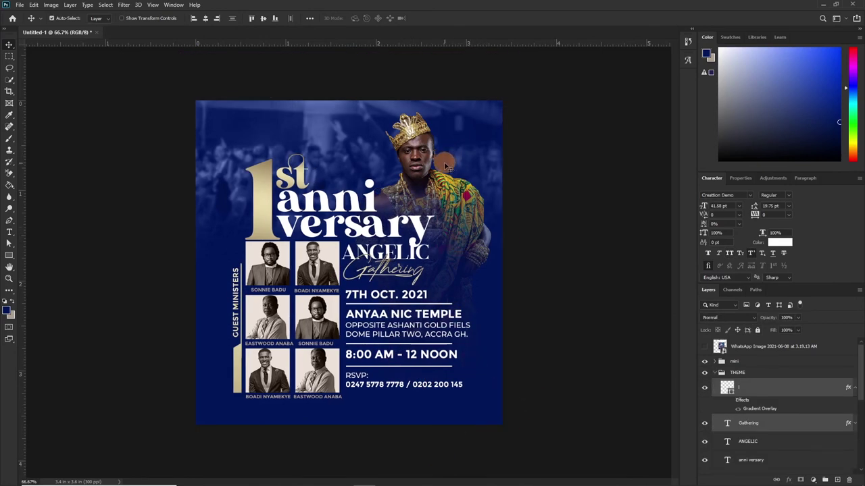
Type a script 'Host' label at the top right of the flyer.
{"action": "key", "text": "t"}
{"action": "left_click", "coordinate": [448, 150]}
{"action": "type", "text": "Host"}
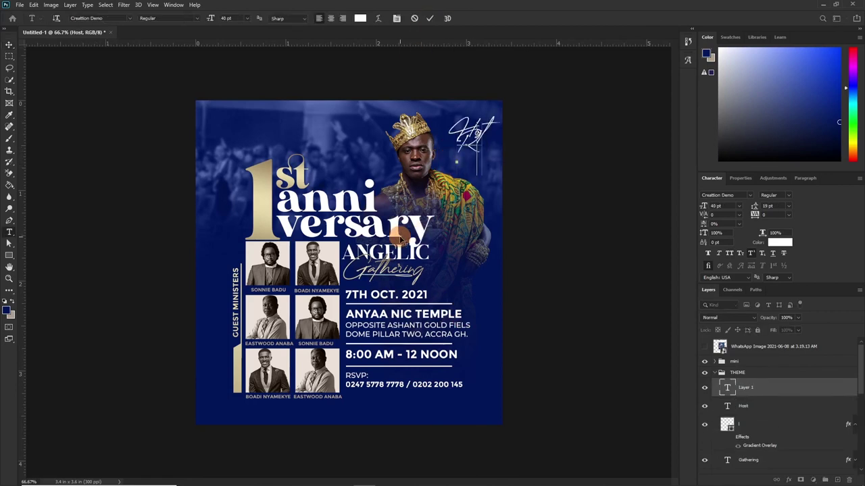
{"action": "left_click", "coordinate": [429, 18]}
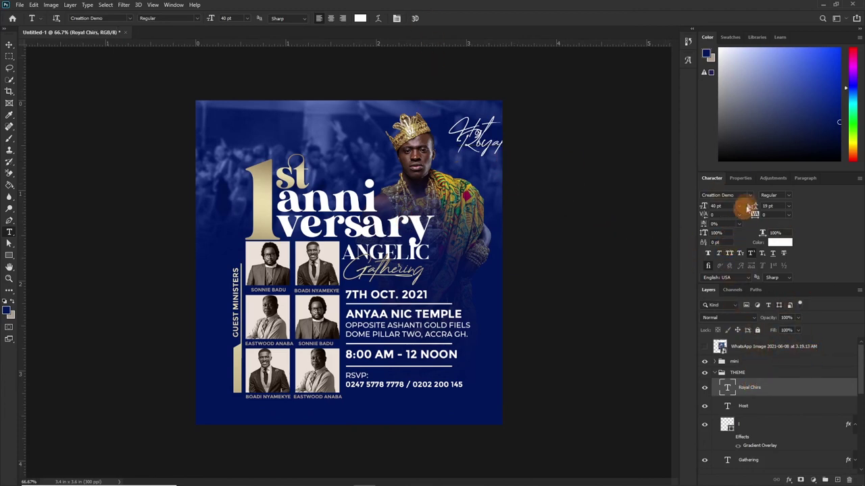
Set the host's name beneath it in Montserrat, All Caps, 18 pt.
{"action": "left_click", "coordinate": [750, 195]}
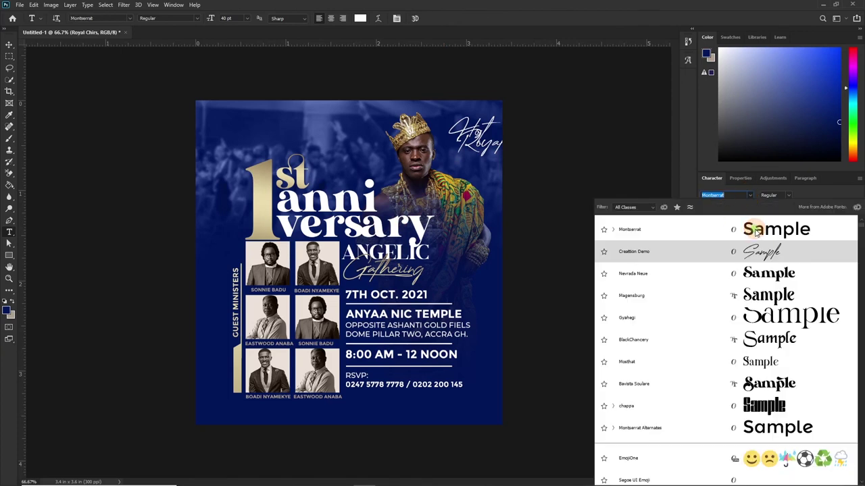
{"action": "left_click", "coordinate": [757, 230]}
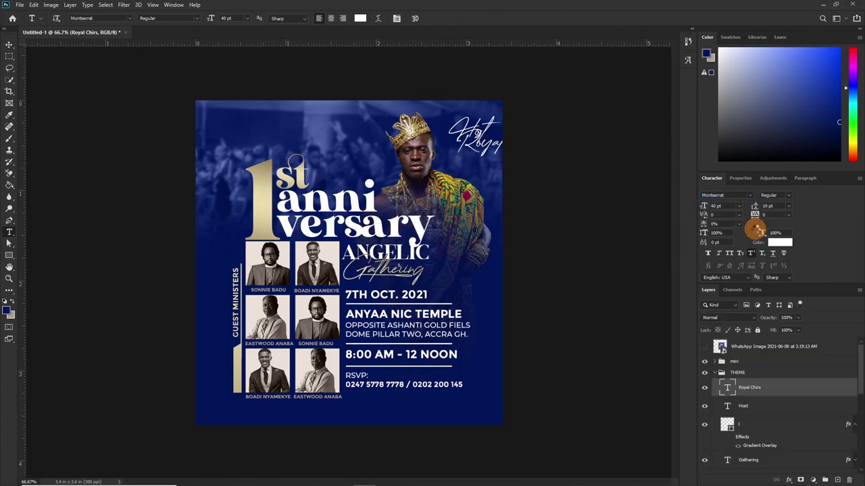
{"action": "left_click", "coordinate": [729, 255]}
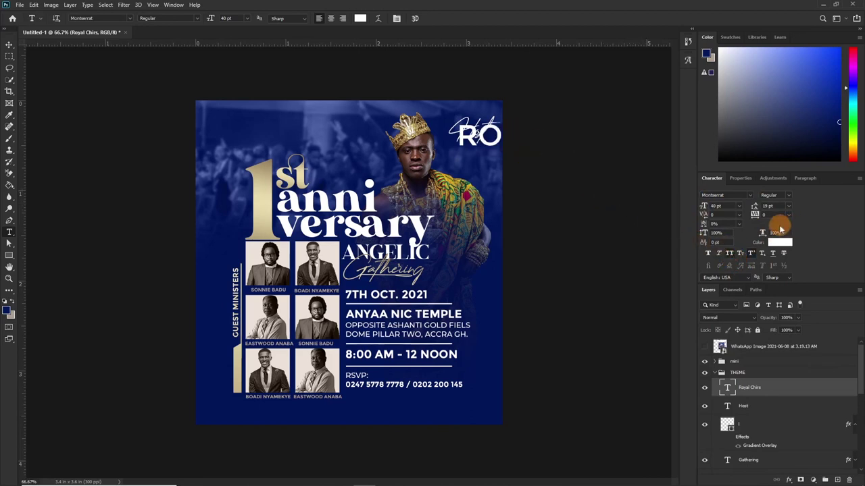
{"action": "left_click", "coordinate": [739, 206]}
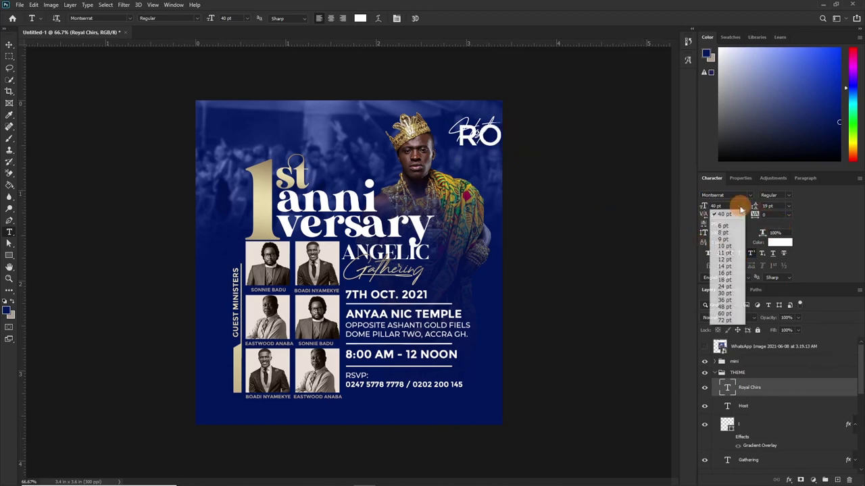
{"action": "left_click", "coordinate": [727, 279]}
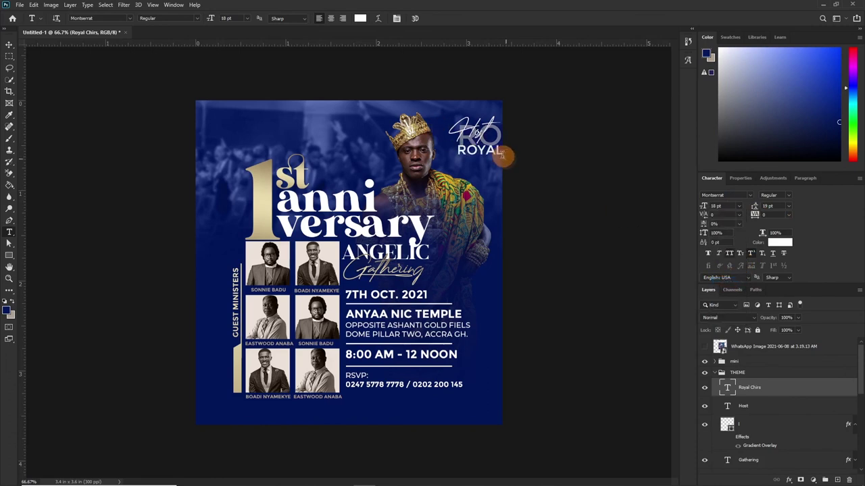
{"action": "left_click", "coordinate": [745, 384]}
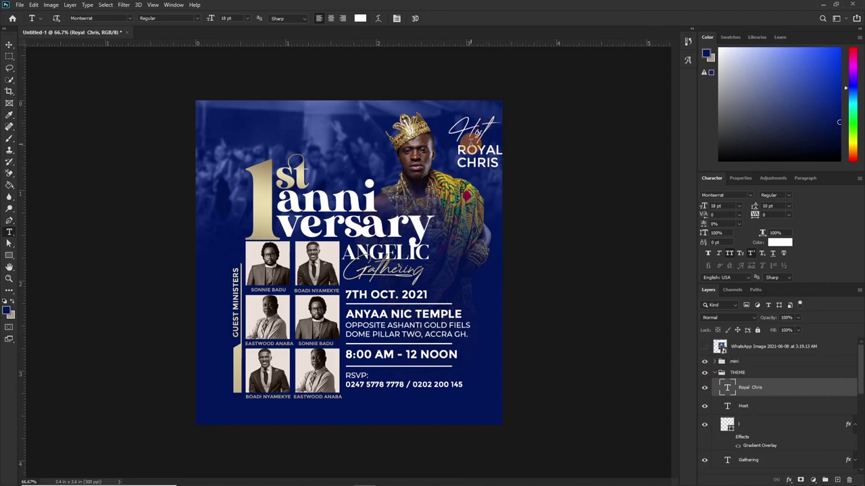
Scale the Host label and name down to about 46% beside the crowned portrait.
{"action": "left_click", "coordinate": [737, 405], "text": "ctrl"}
{"action": "key", "text": "ctrl+t"}
{"action": "left_click_drag", "start_coordinate": [527, 123], "coordinate": [474, 162]}
{"action": "key", "text": "Return"}
{"action": "left_click", "coordinate": [508, 421]}
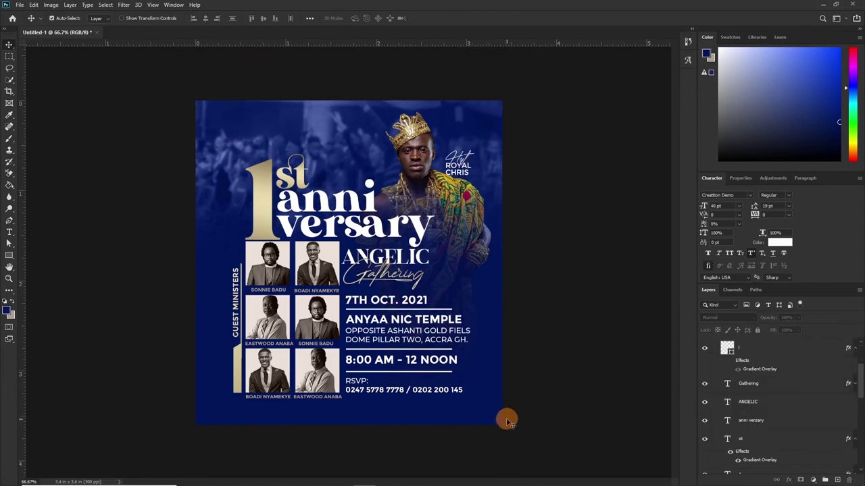
Drag the doveGrace image from the church flyer folder onto the canvas, shrink it, and position it top-left.
{"action": "mouse_move", "coordinate": [280, 483]}
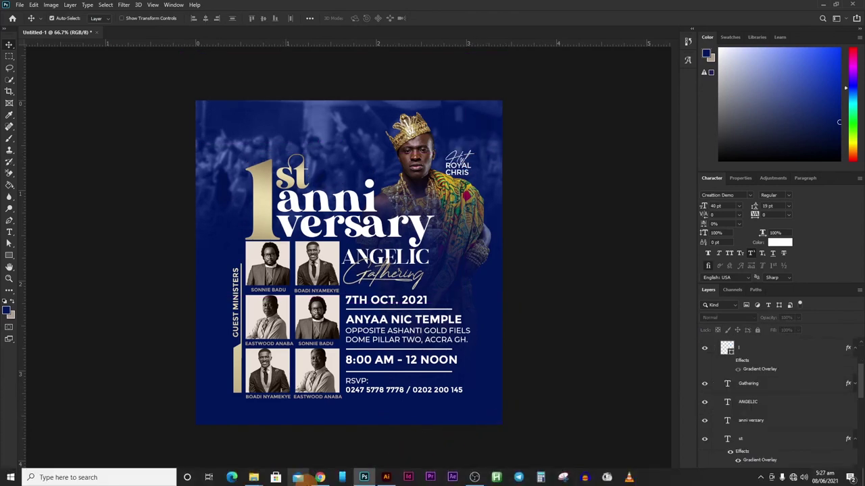
{"action": "mouse_move", "coordinate": [252, 479]}
{"action": "left_click", "coordinate": [216, 432]}
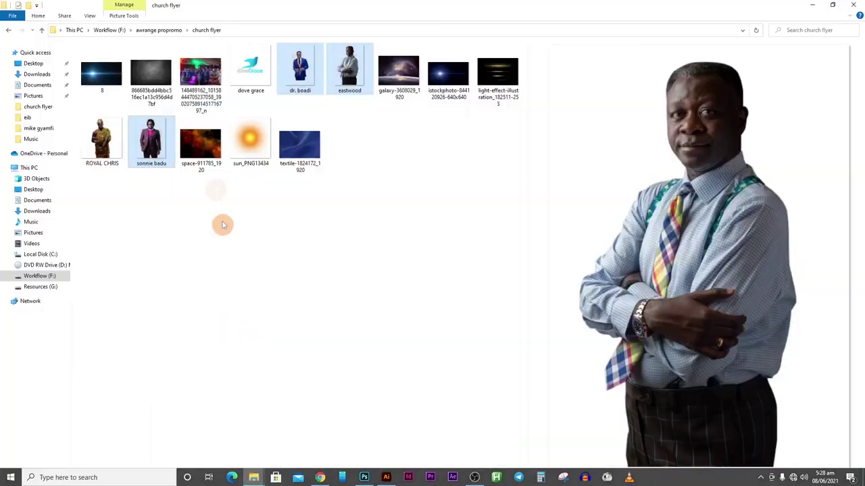
{"action": "left_click_drag", "start_coordinate": [363, 480], "coordinate": [349, 264]}
{"action": "left_click_drag", "start_coordinate": [502, 424], "coordinate": [297, 162]}
{"action": "key", "text": "Return"}
{"action": "left_click_drag", "start_coordinate": [209, 108], "coordinate": [255, 127]}
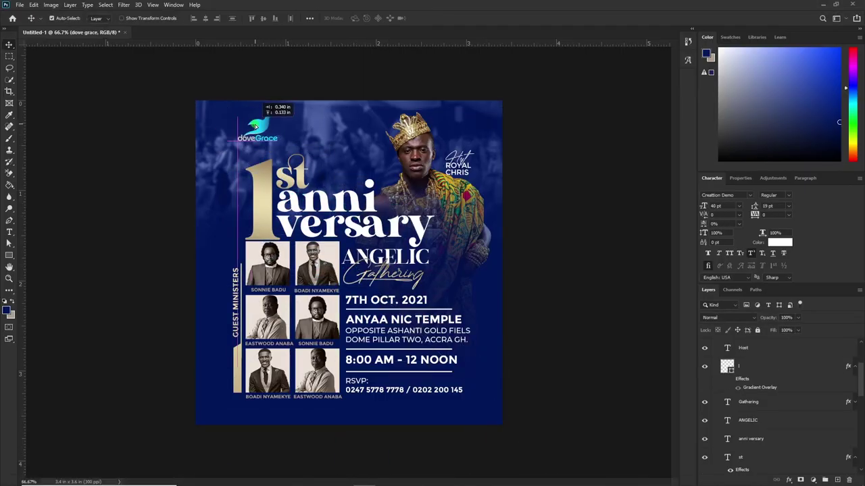
{"action": "left_click_drag", "start_coordinate": [255, 127], "coordinate": [251, 124]}
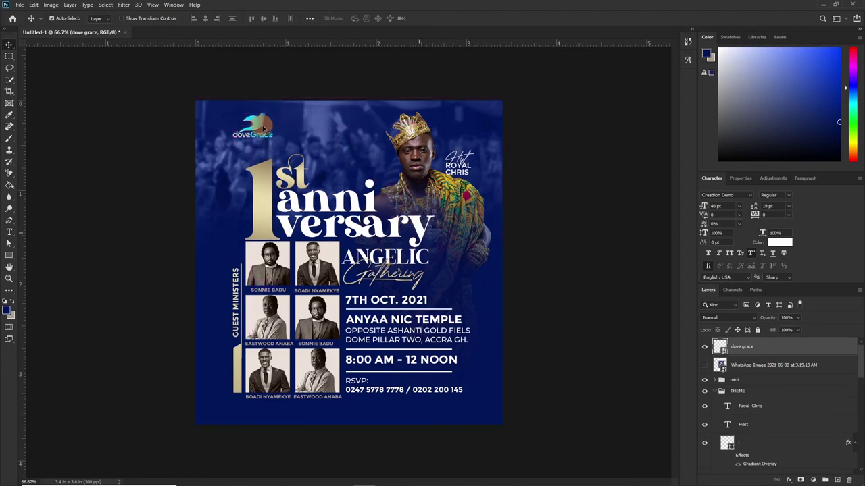